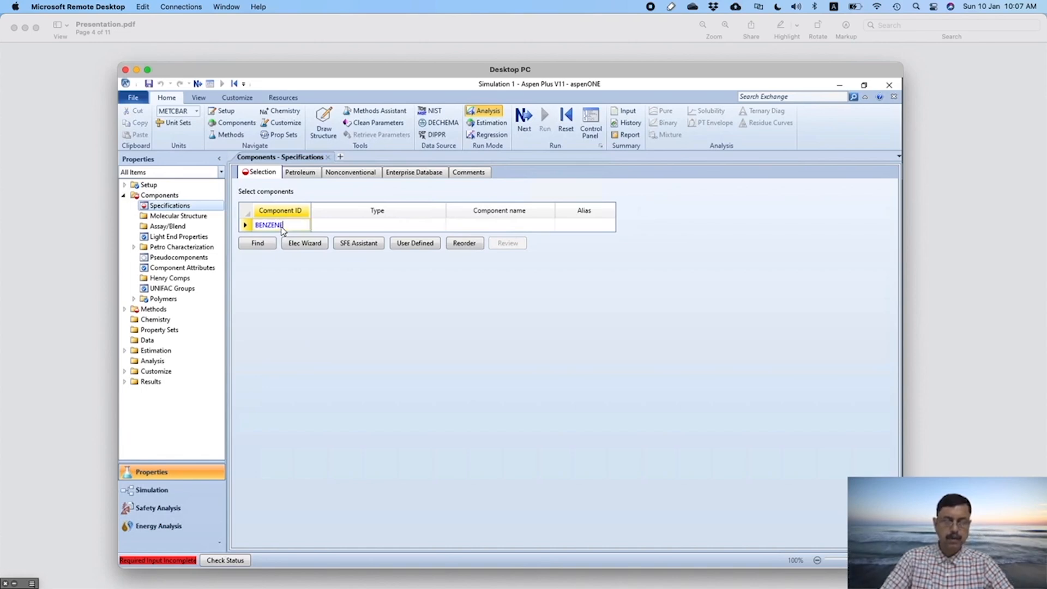
Step: Confirm BENZENE as the first component and add WATER as the second in the component list
key("Return")
type("WATER")
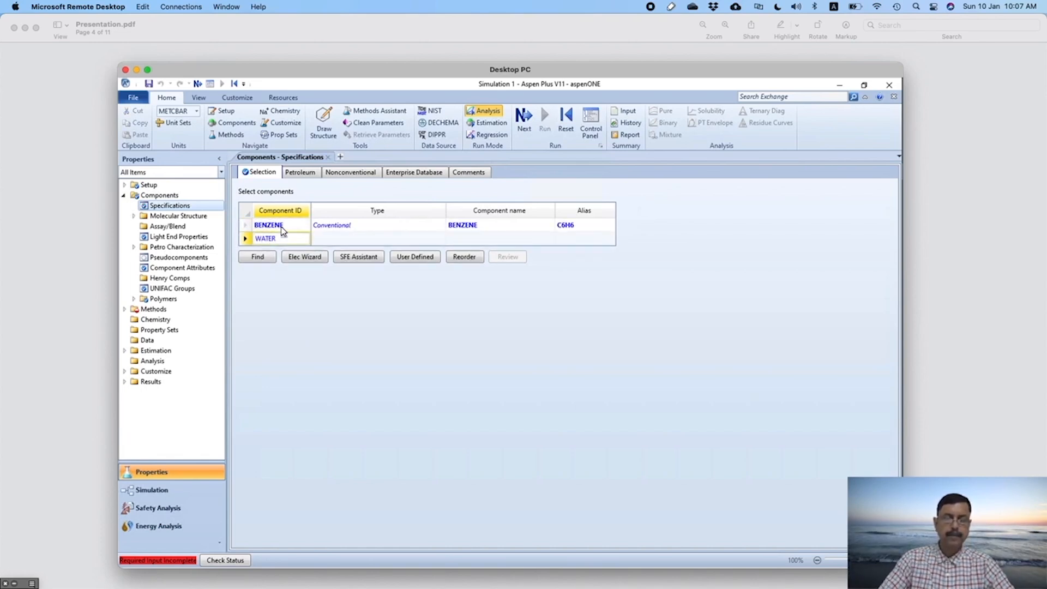
key("Return")
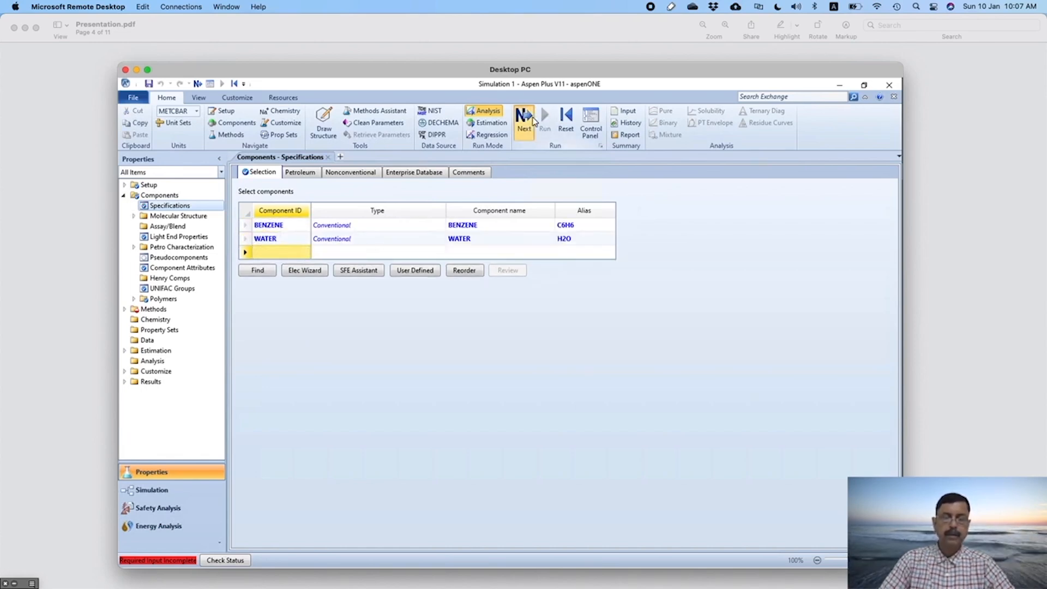
Step: Select NRTL as the base property method, accept its benzene-water binary parameters, and run the property analysis
left_click(533, 120)
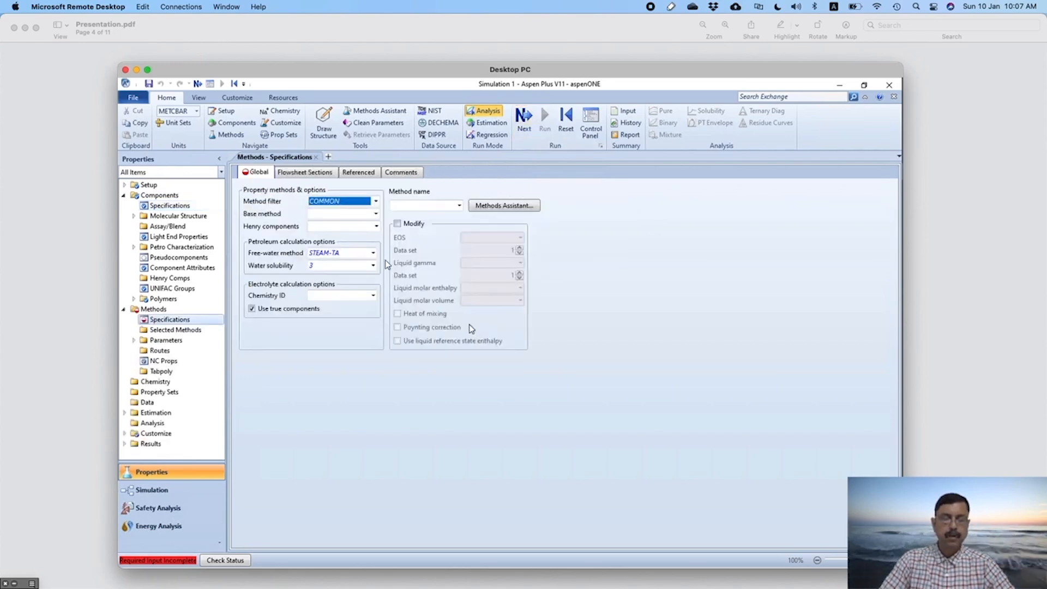
left_click(375, 214)
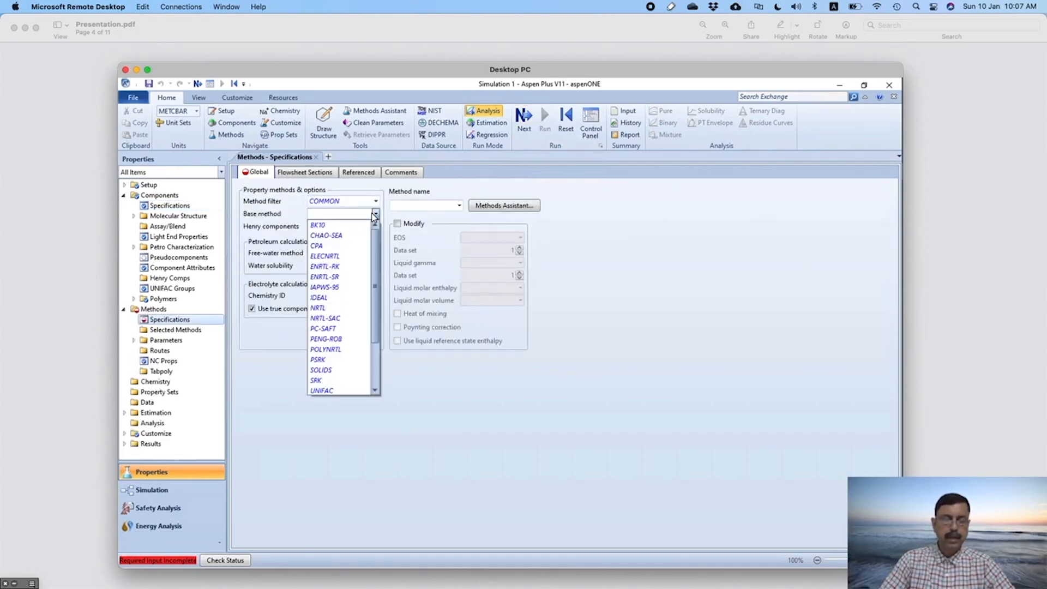
left_click(319, 307)
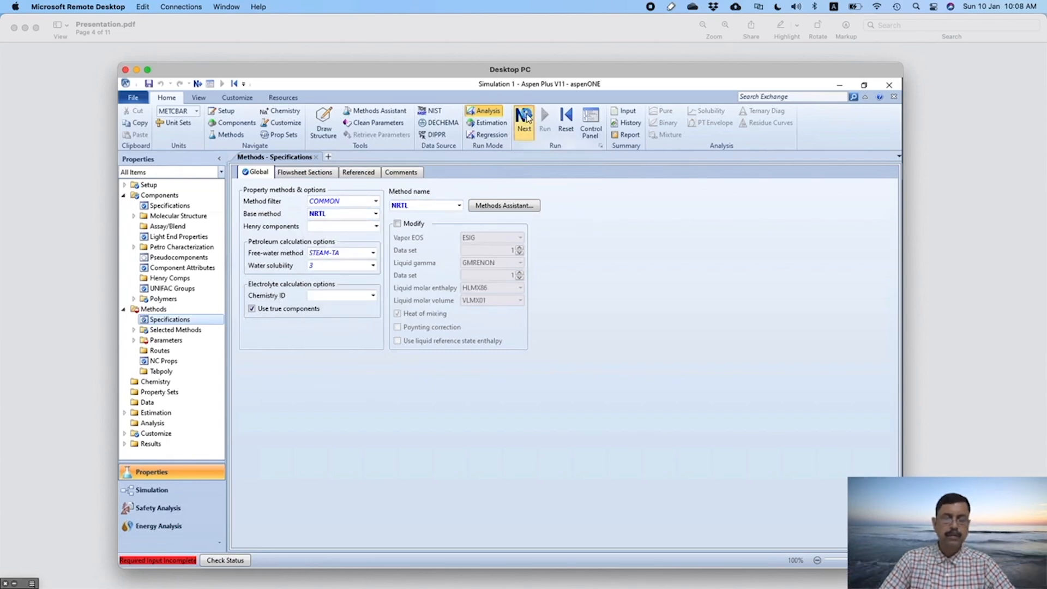
left_click(526, 117)
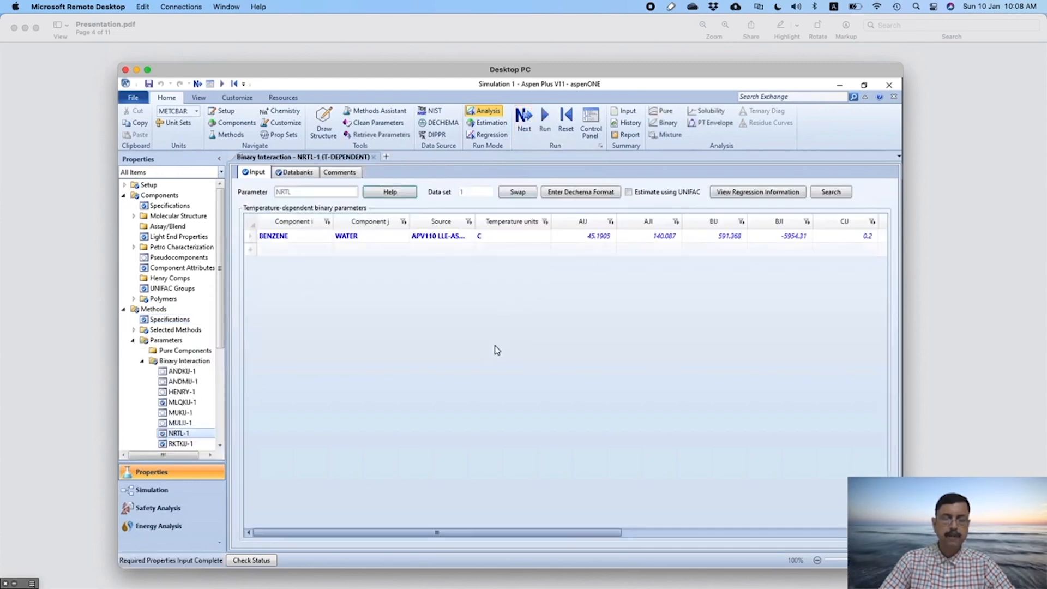
left_click(545, 119)
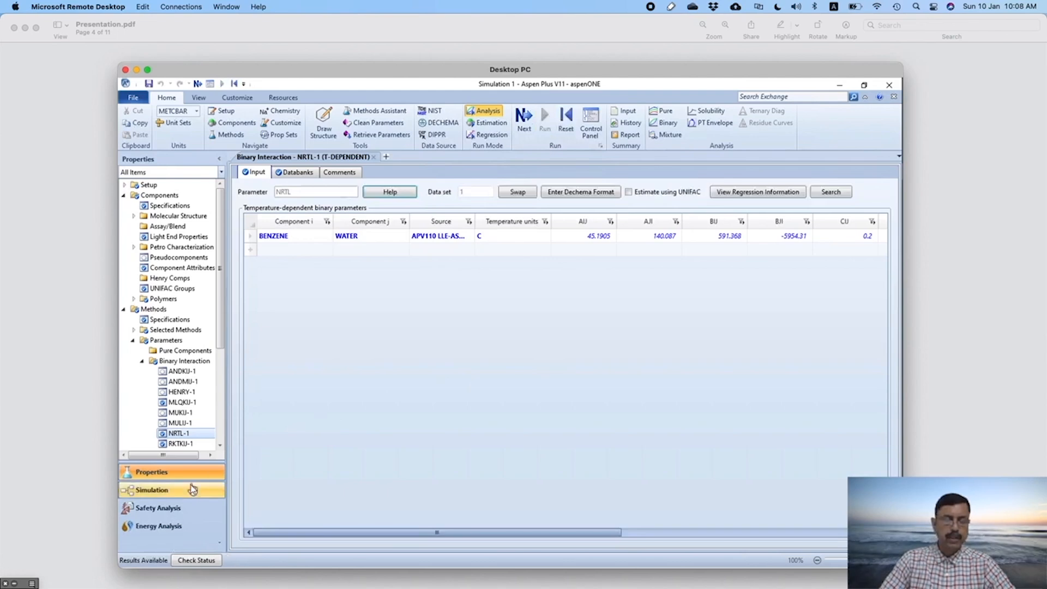
Step: Place a Heater block on the simulation flowsheet and connect one material stream to its inlet and one to its outlet
left_click(185, 489)
left_click_drag(311, 530, 512, 310)
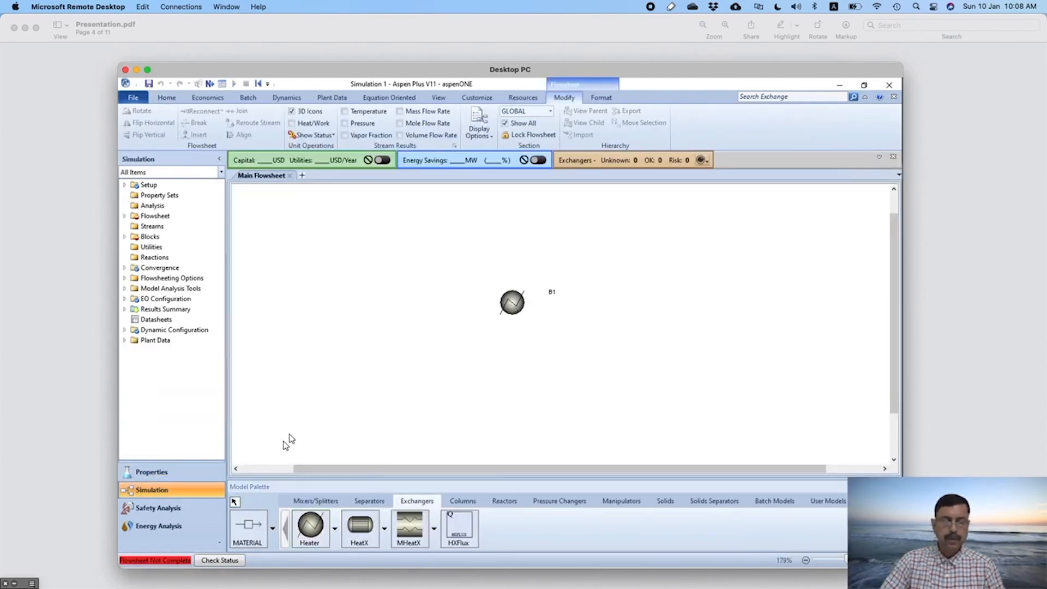
left_click(251, 526)
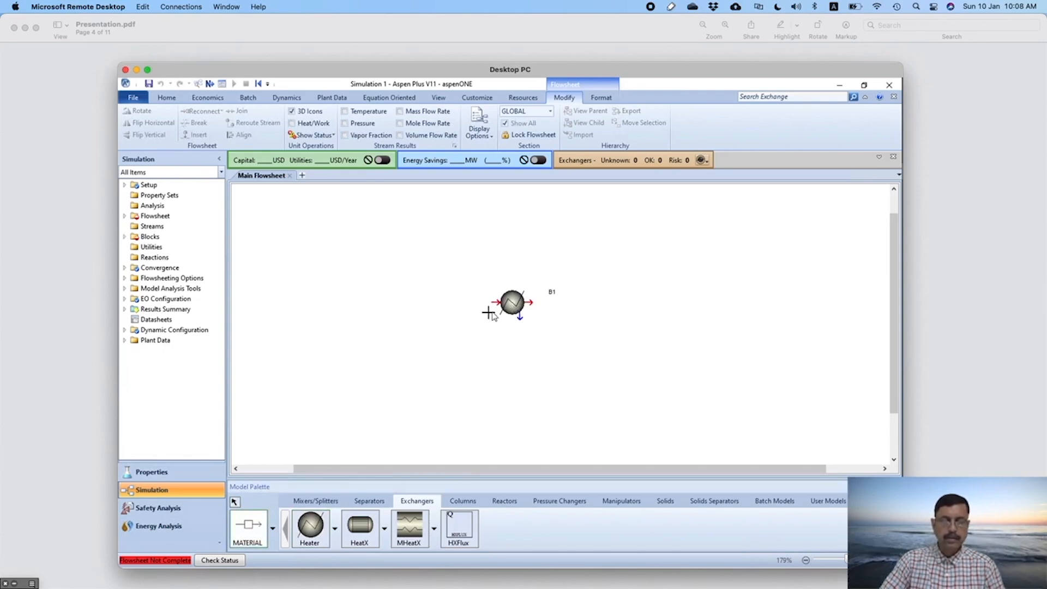
left_click(494, 301)
left_click(349, 308)
left_click(530, 302)
left_click(651, 303)
left_click(234, 502)
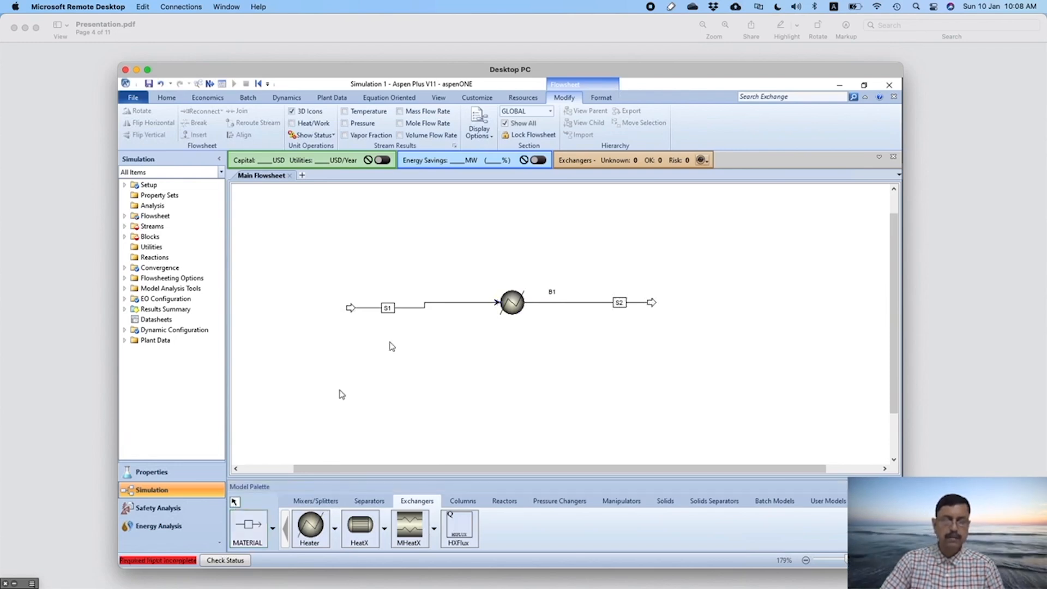
Step: Rename the inlet stream as BENIN, the outlet stream as BENOUT, and the heater block as BENHEAT
left_click(392, 309)
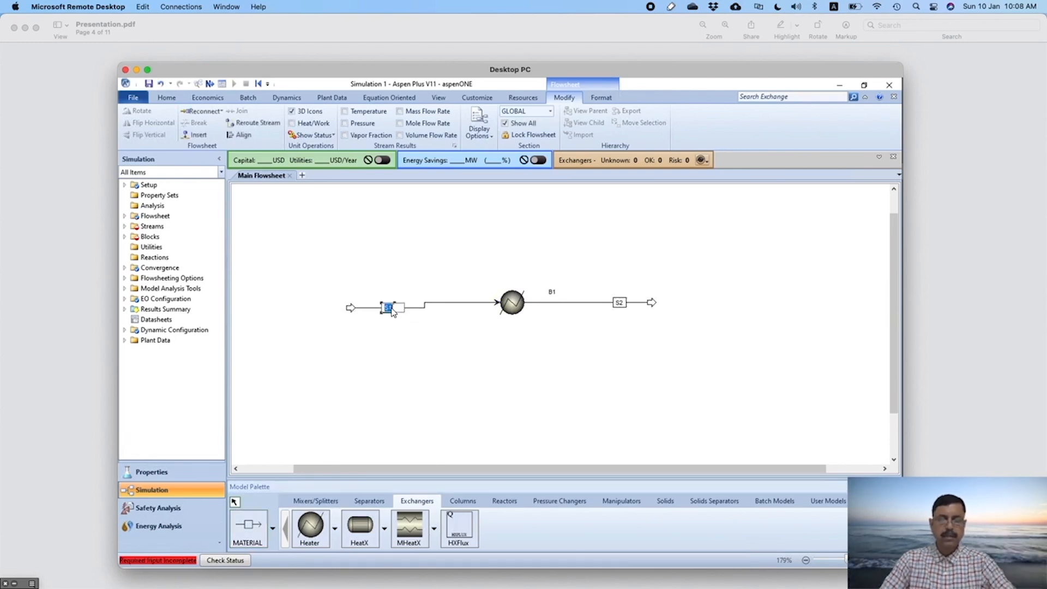
type("BEN")
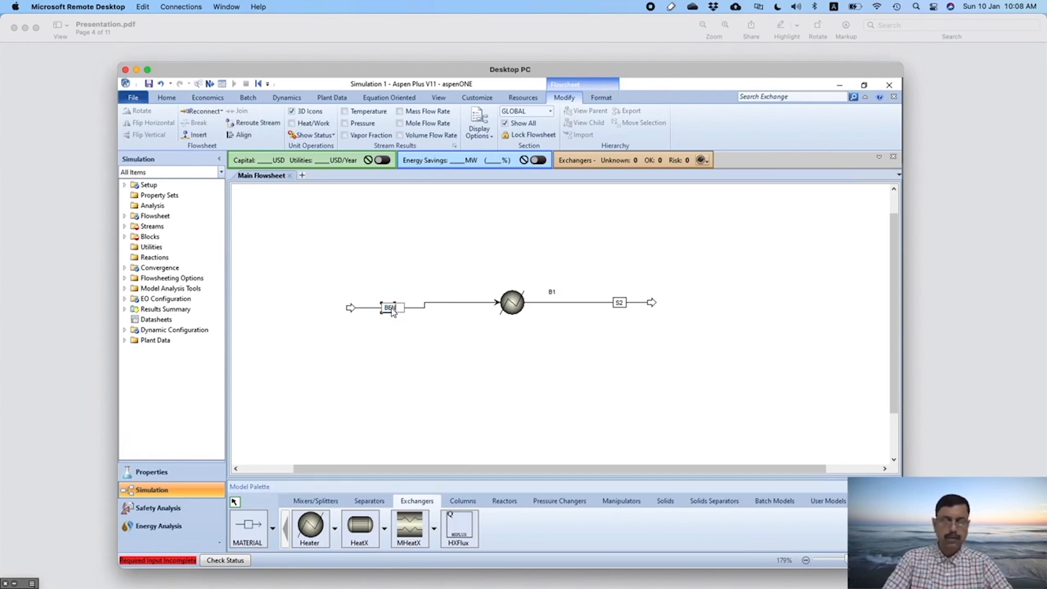
type("IN")
left_click(619, 303)
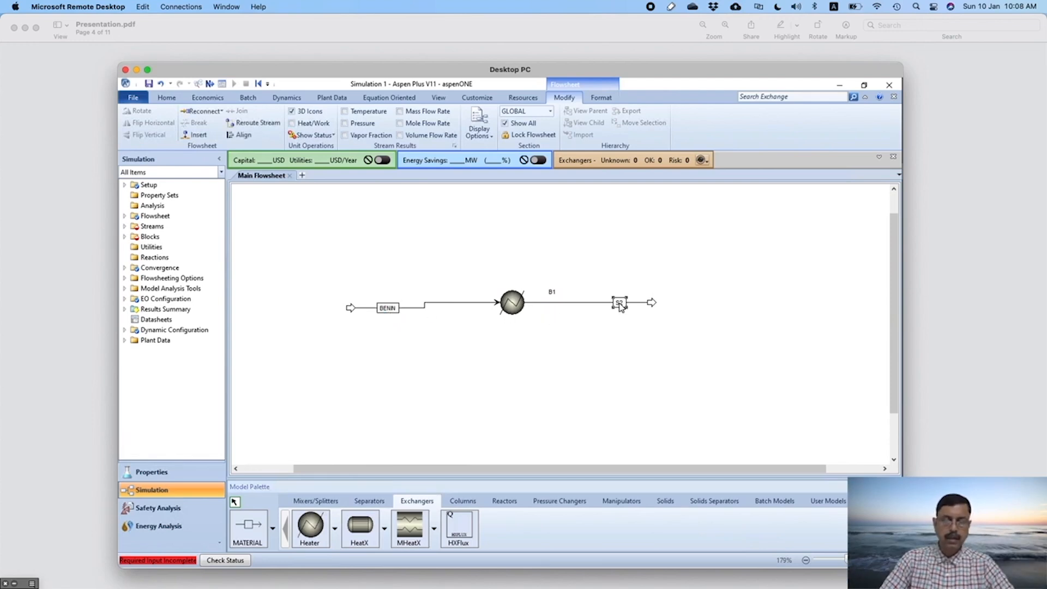
type("BENOUT")
left_click(553, 293)
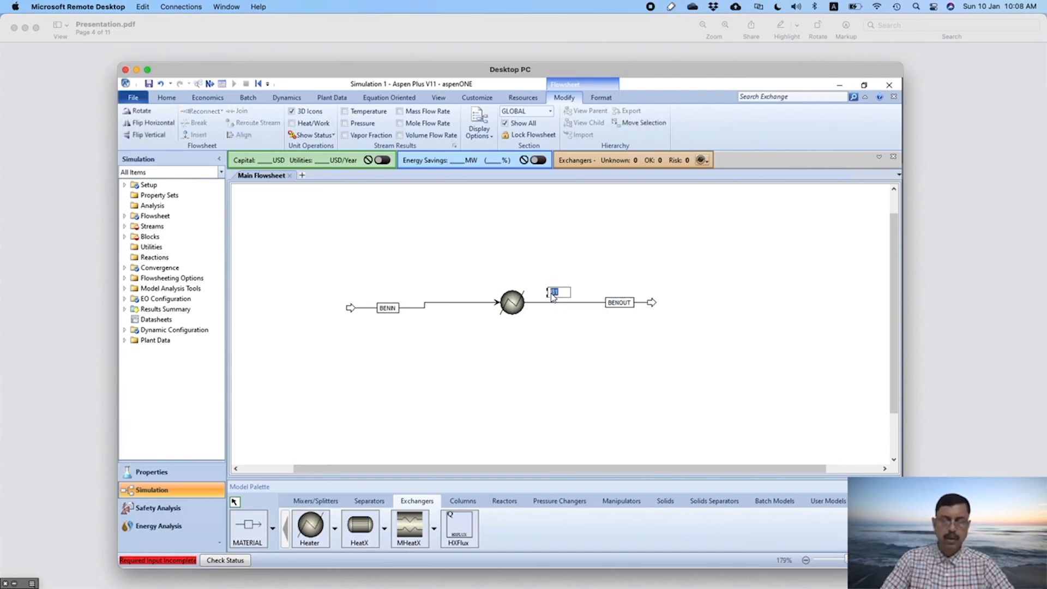
type("BENHEAT")
left_click(581, 339)
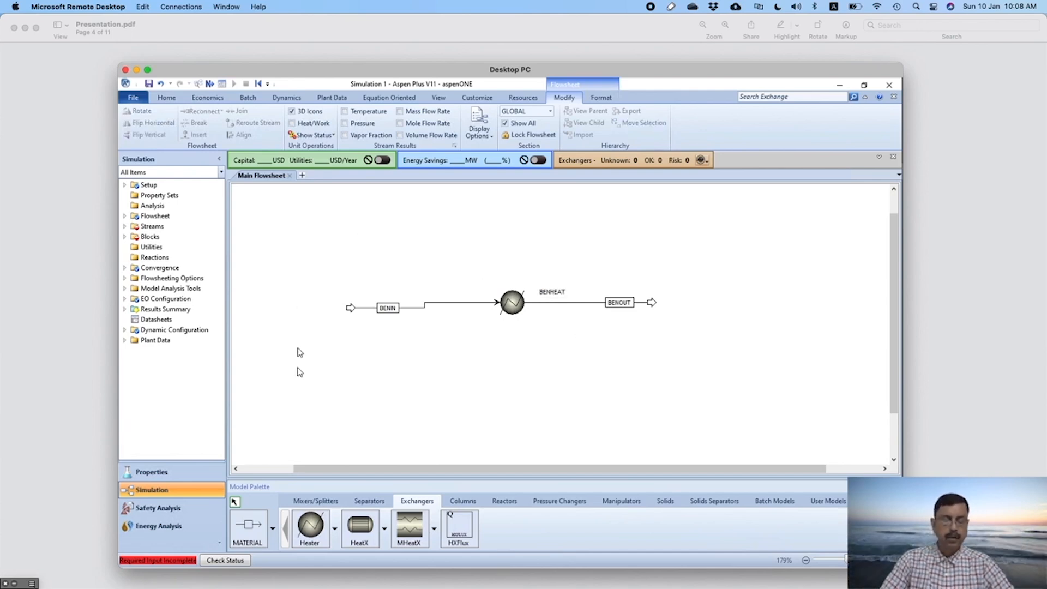
Step: Set the BENIN stream's temperature to 30 C and pressure to 2 bar, as given in the example slide
left_click(210, 84)
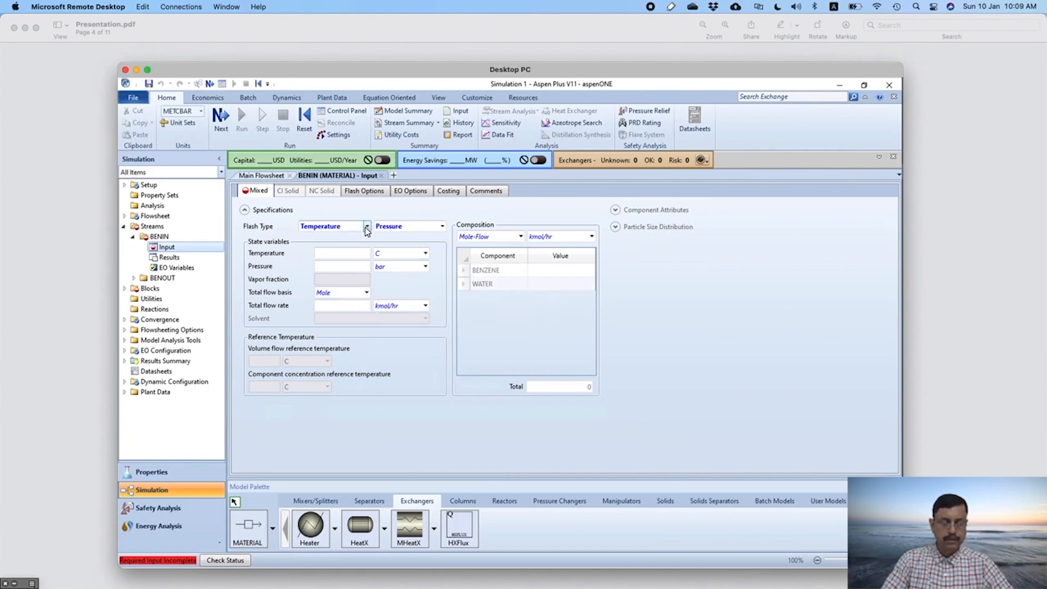
key("super+Tab")
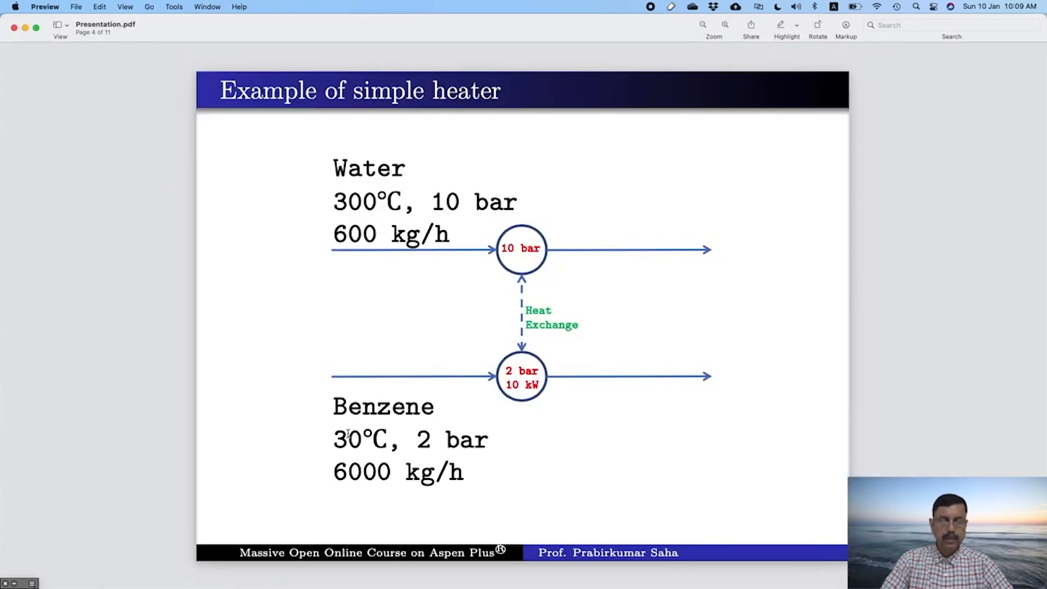
key("super+Tab")
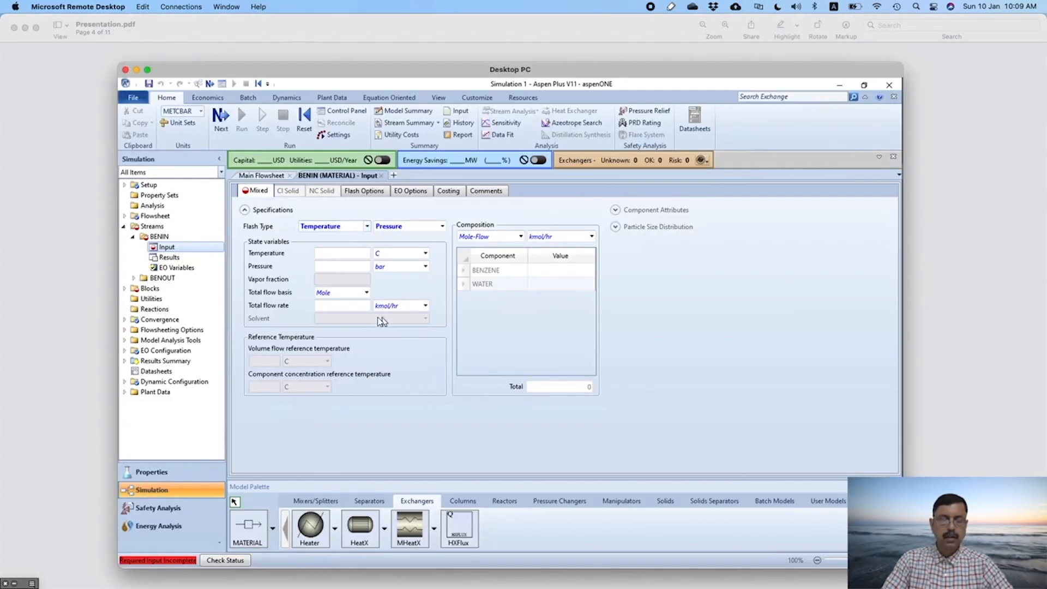
left_click(355, 253)
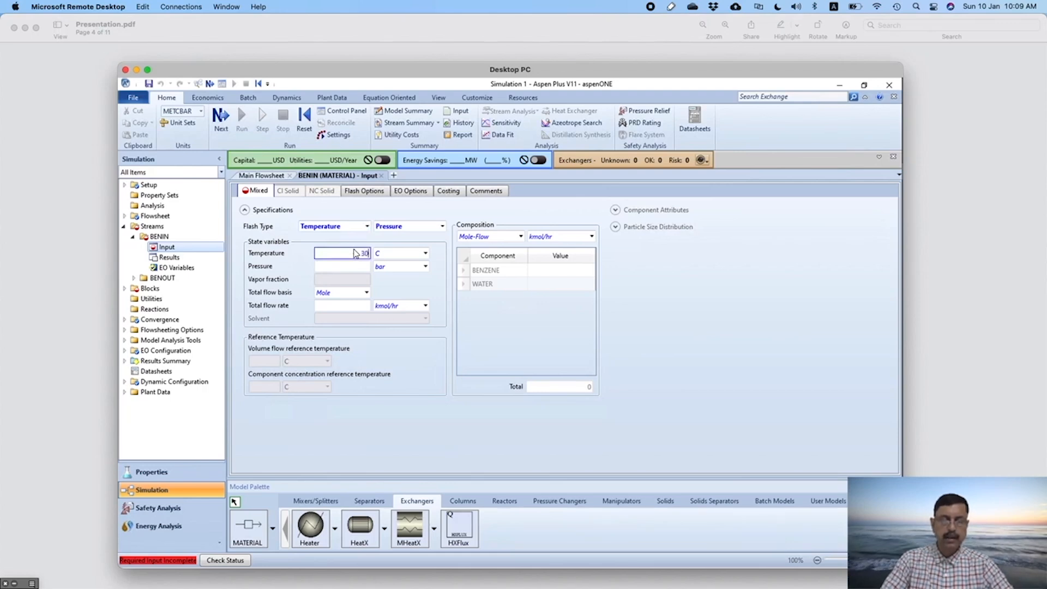
type("30")
key("Return")
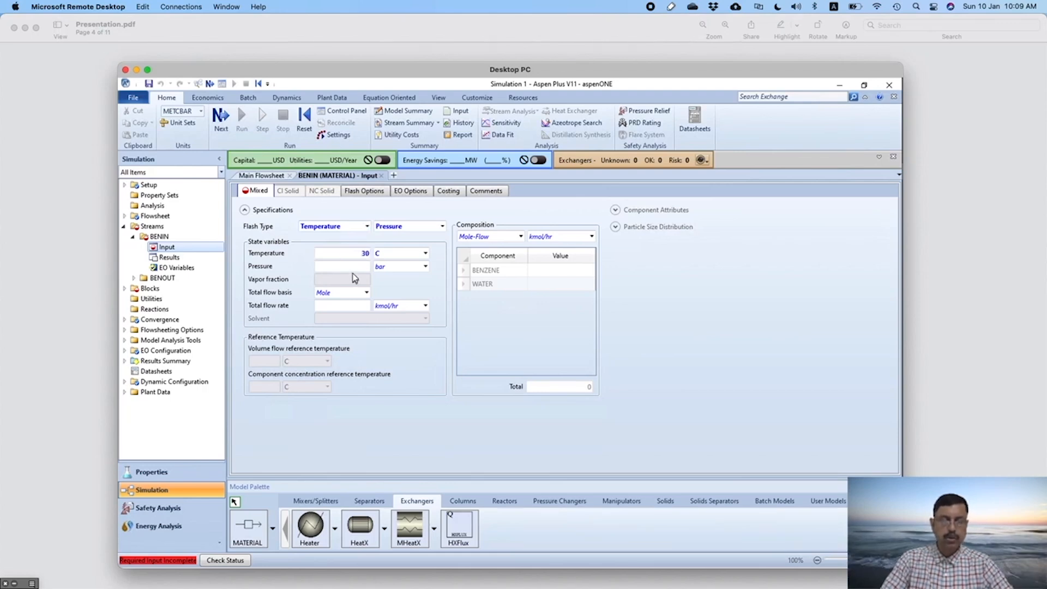
left_click(352, 268)
type("2")
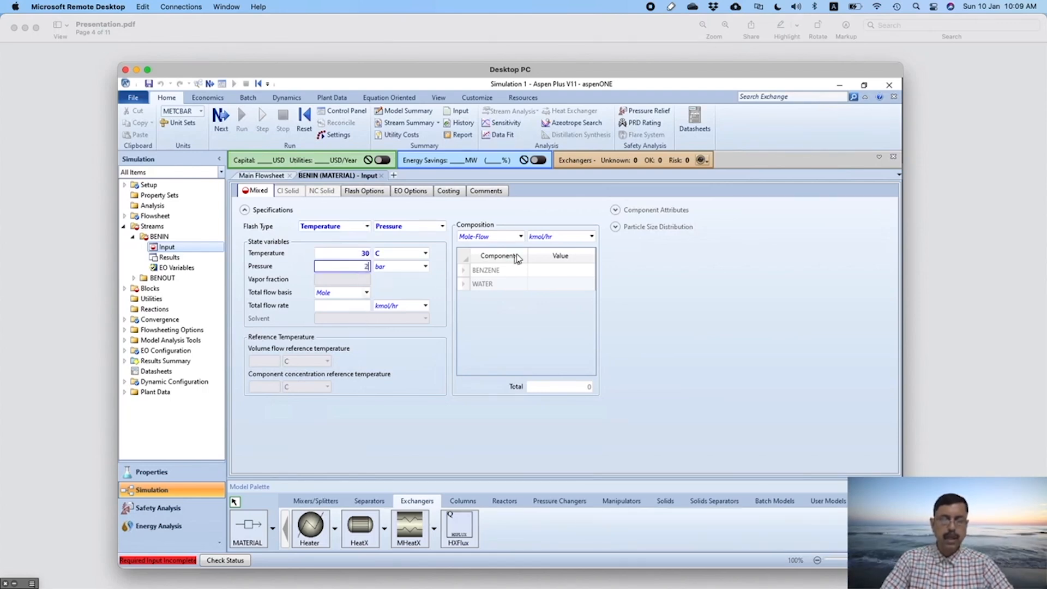
Step: Specify BENIN's composition as Mass-Flow with 6000 kg/hr of benzene
left_click(520, 237)
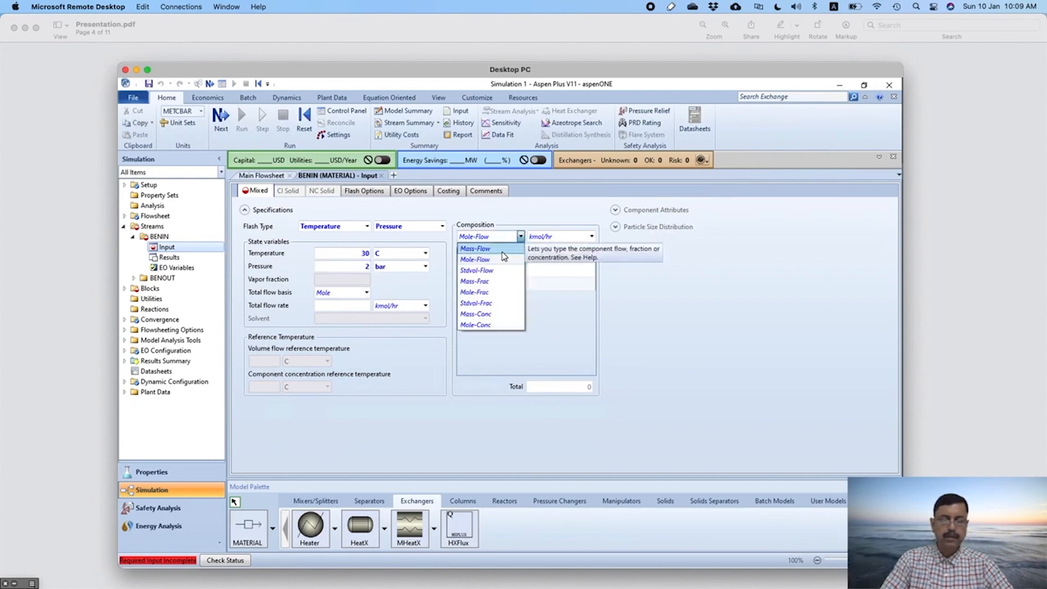
left_click(505, 250)
left_click(553, 275)
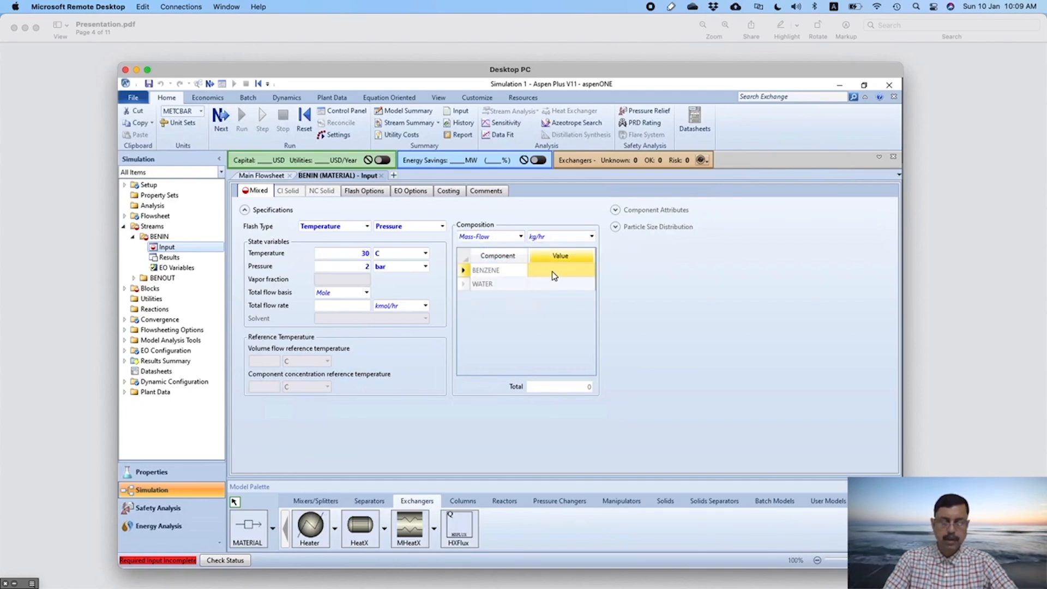
type("6000")
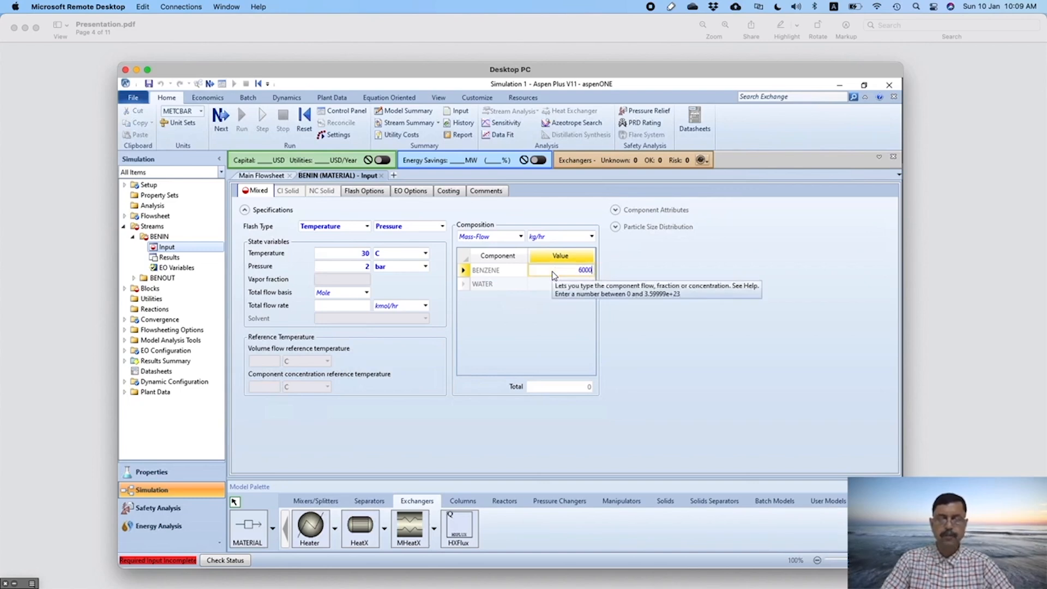
key("Return")
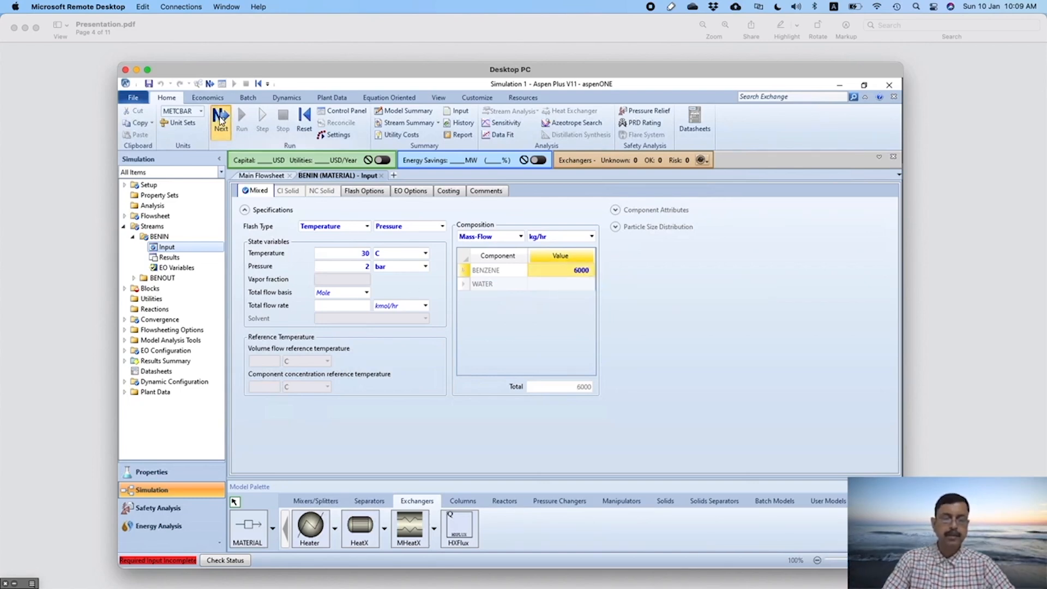
Step: Specify the BENHEAT heater by pressure and duty, following the example slide, and set its pressure to 2 bar
left_click(221, 120)
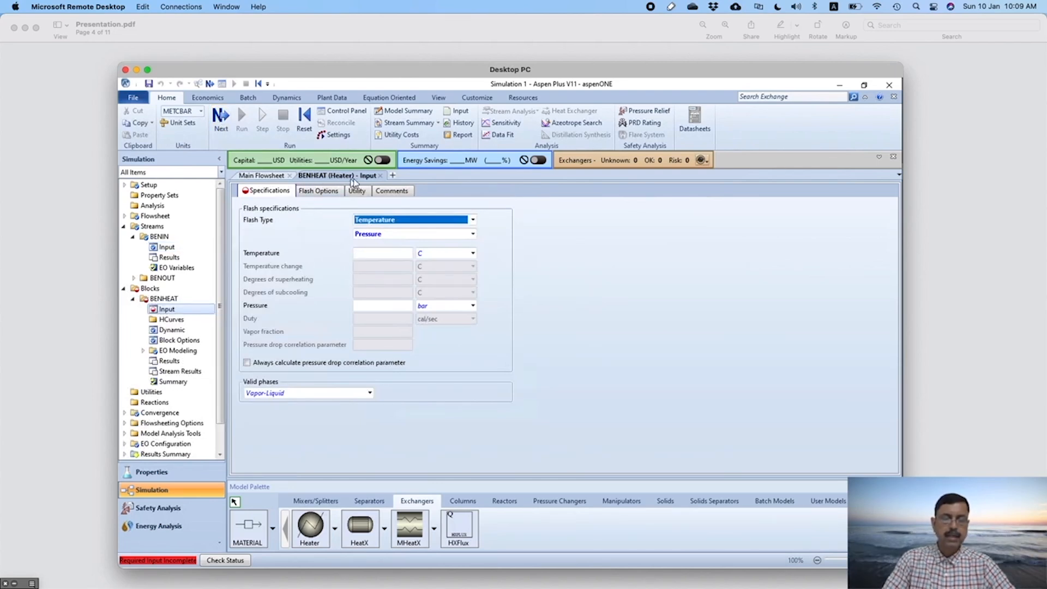
key("super+Tab")
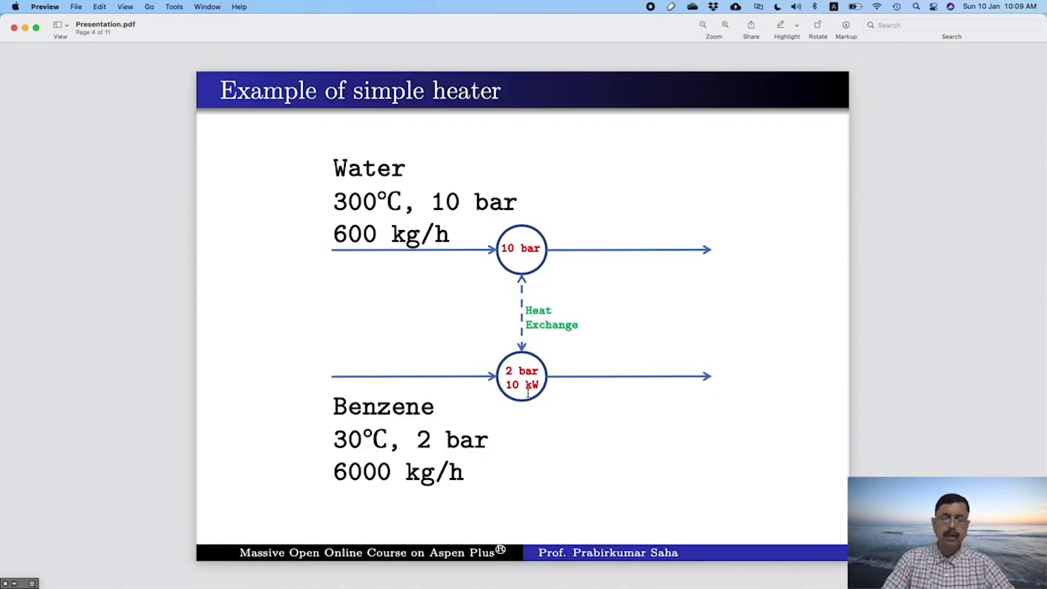
key("super+Tab")
left_click(473, 219)
left_click(434, 255)
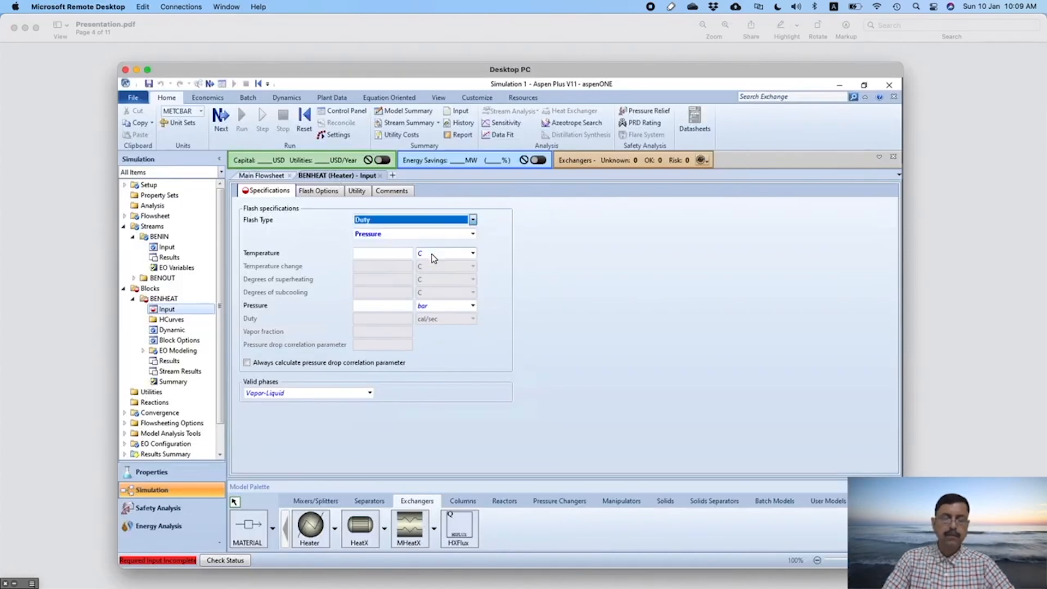
left_click(391, 307)
type("2")
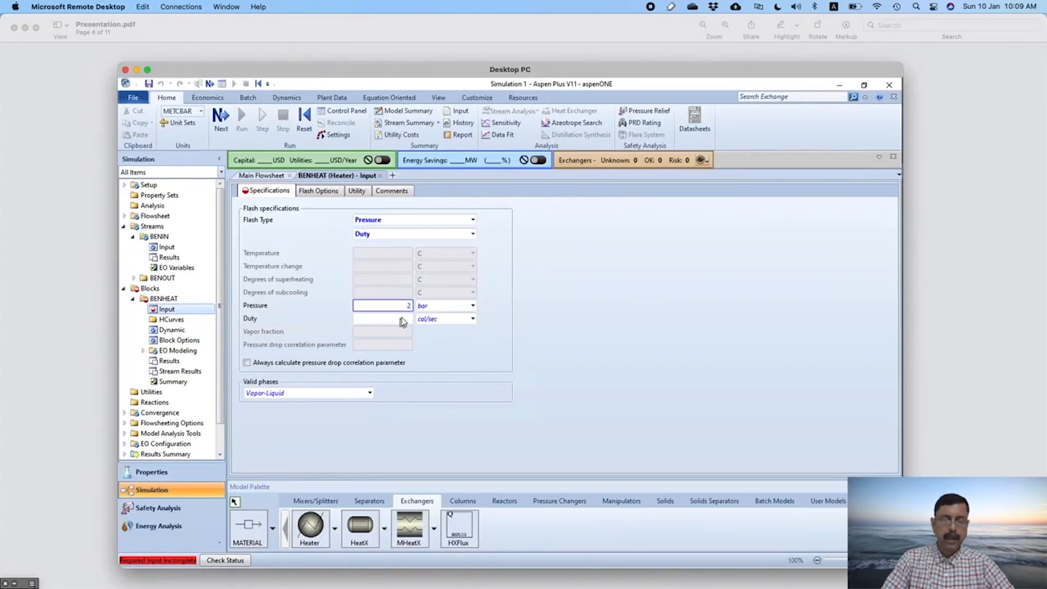
Step: Set the BENHEAT heater's duty to 10 kW
left_click(451, 322)
left_click(473, 319)
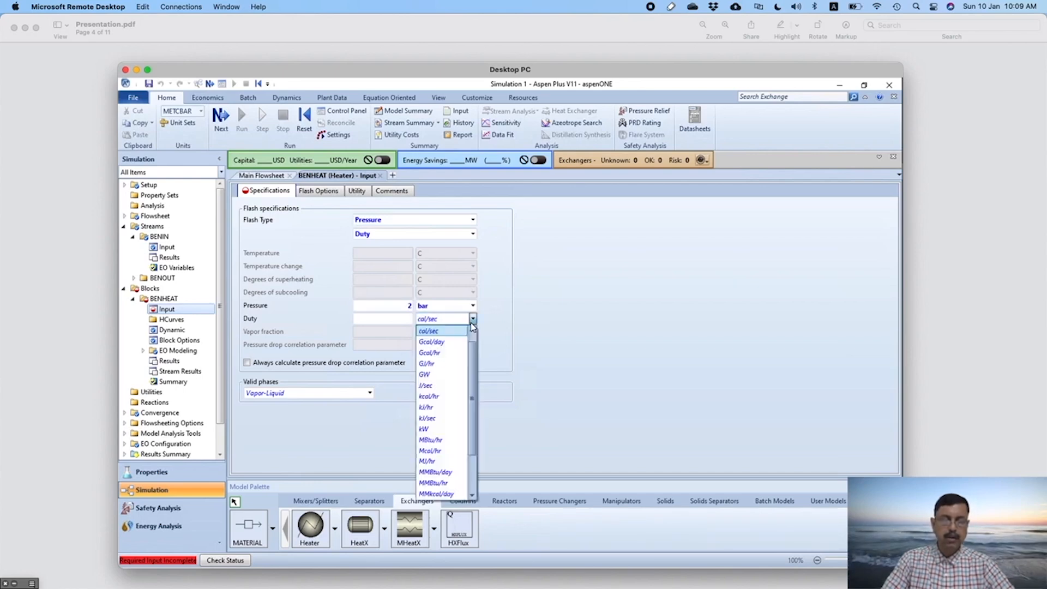
left_click(429, 428)
left_click(404, 323)
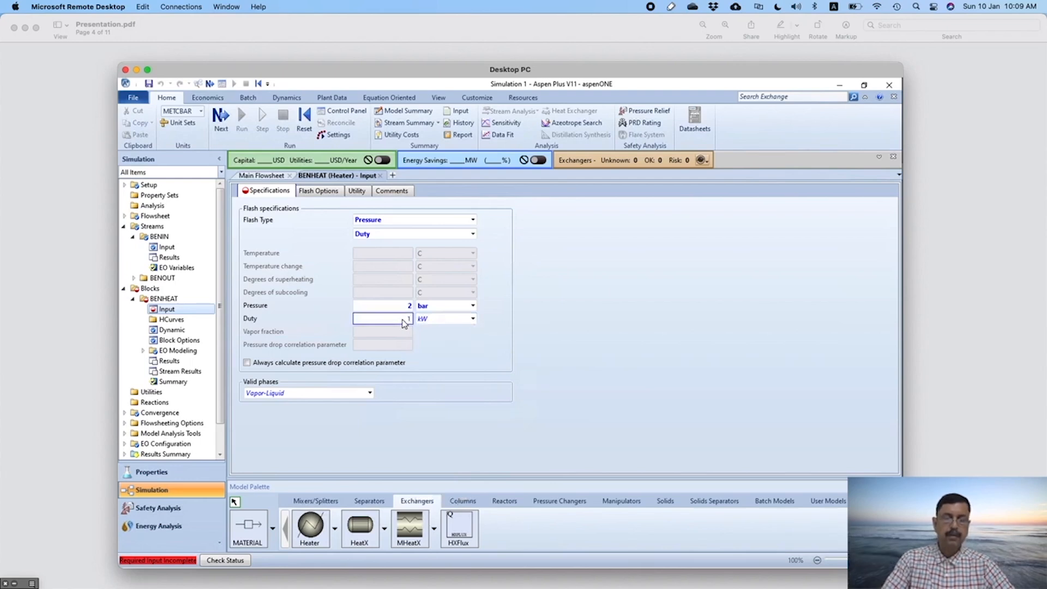
type("10")
left_click(548, 319)
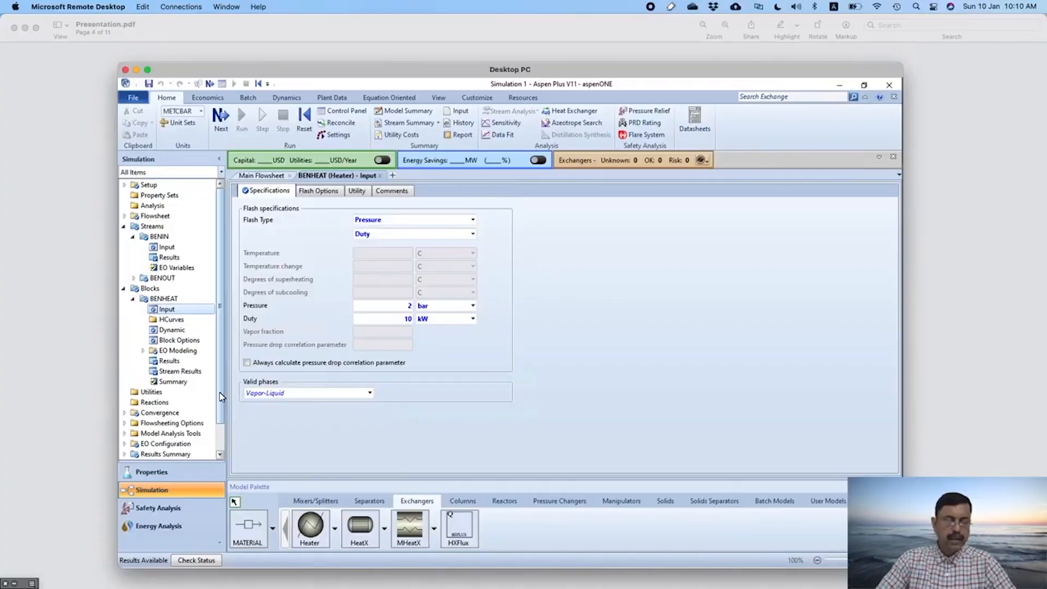
Step: Review the stream results summary for BENIN and BENOUT, and return to the main flowsheet
scroll(220, 397, "down", 1)
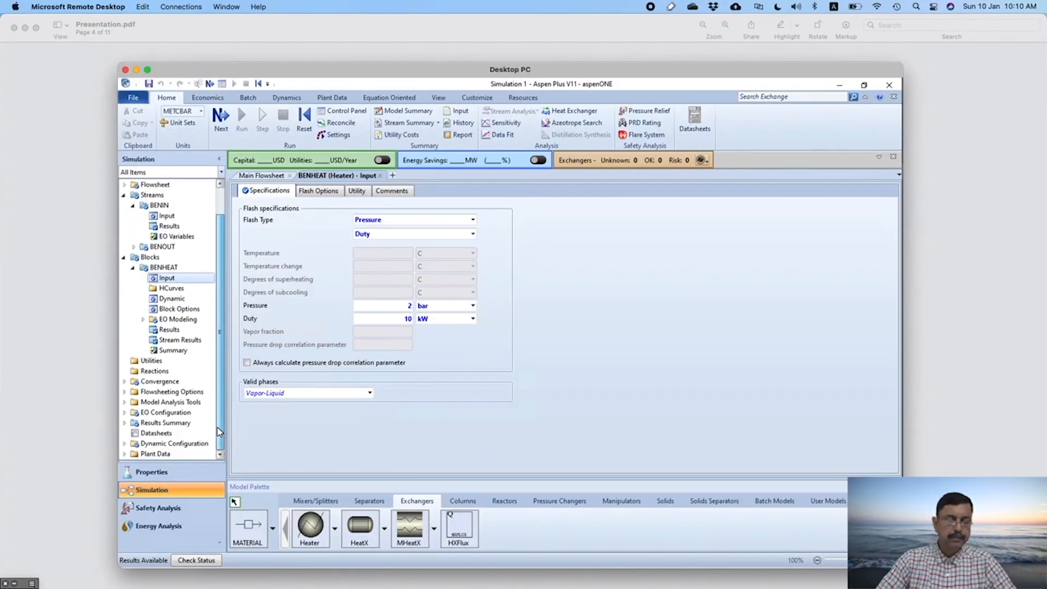
left_click(164, 423)
left_click(409, 123)
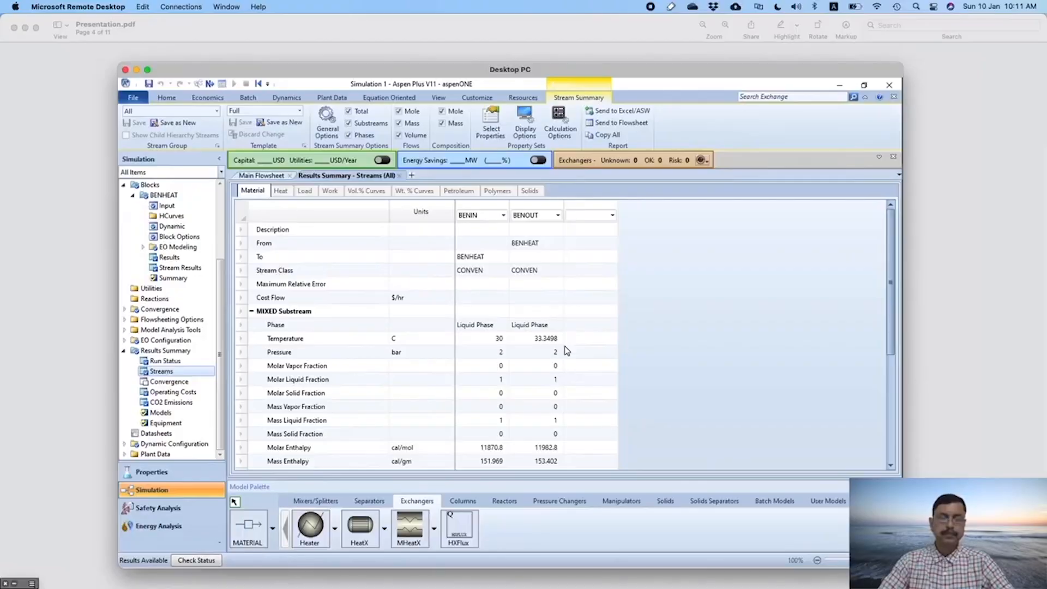
left_click(398, 175)
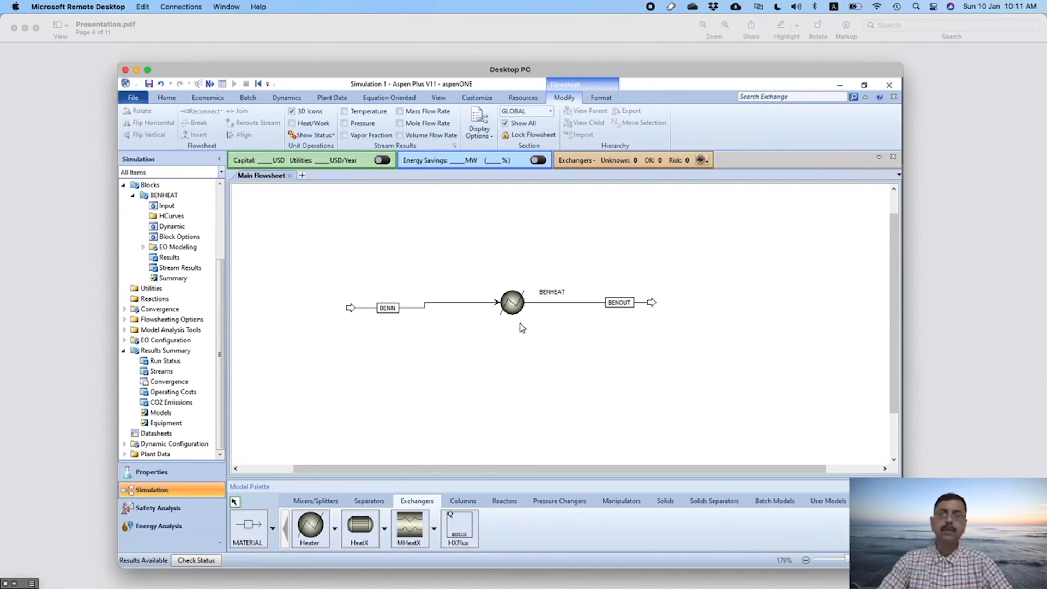
Step: Check the example slide and place a second Heater block on the flowsheet above BENHEAT for the water side
key("super+Tab")
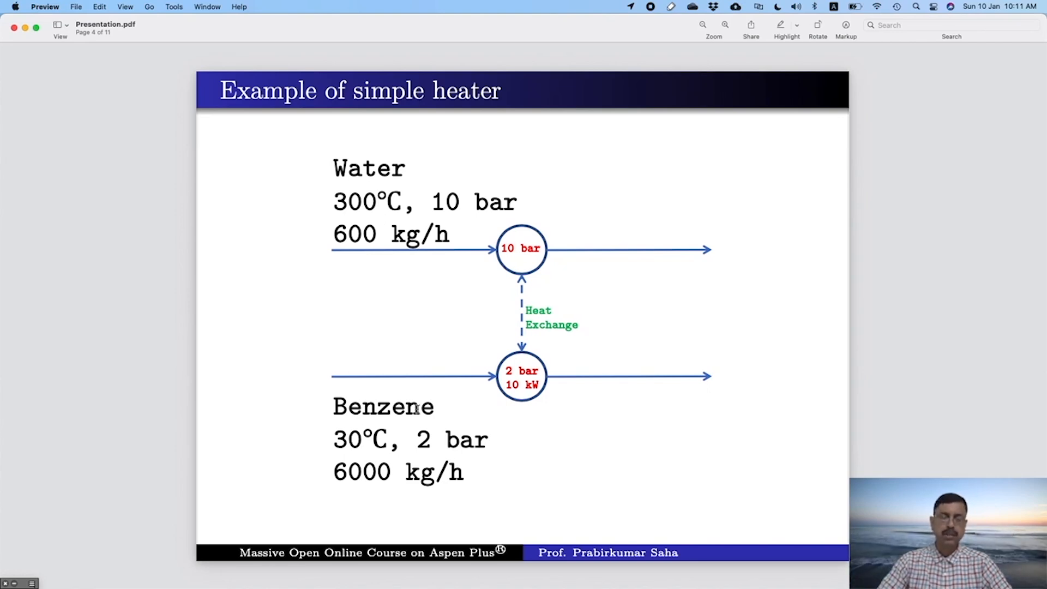
key("super+Tab")
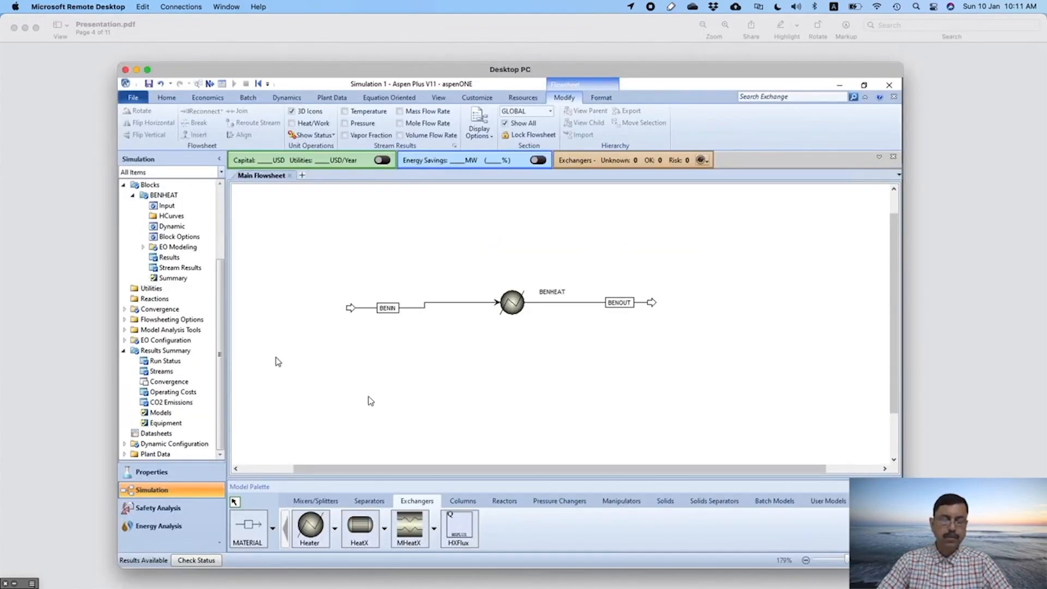
left_click_drag(315, 524, 513, 228)
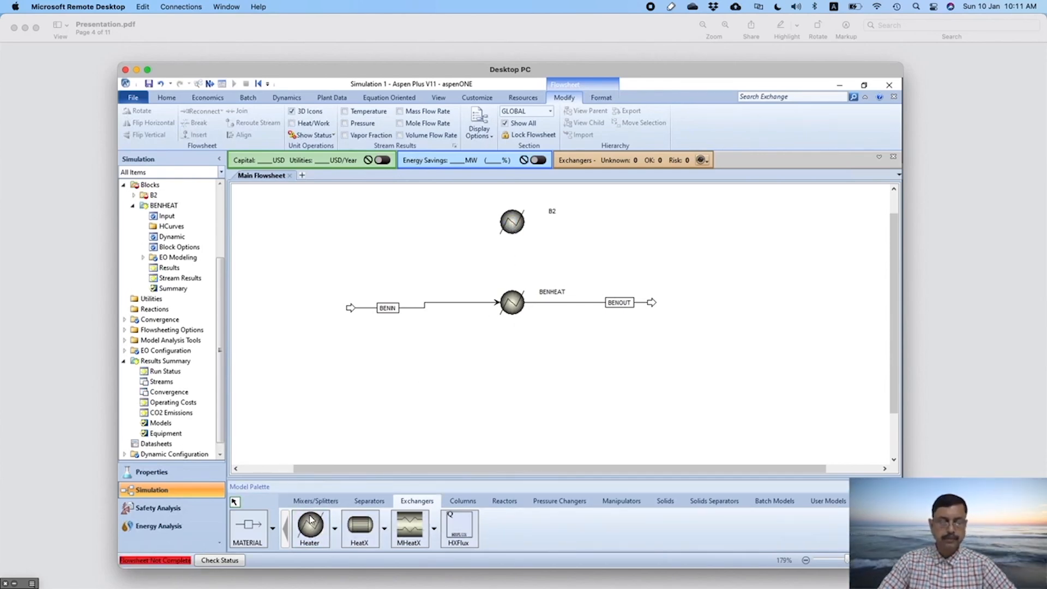
Step: Connect a material inlet stream and a material outlet stream to the new heater block
left_click(252, 532)
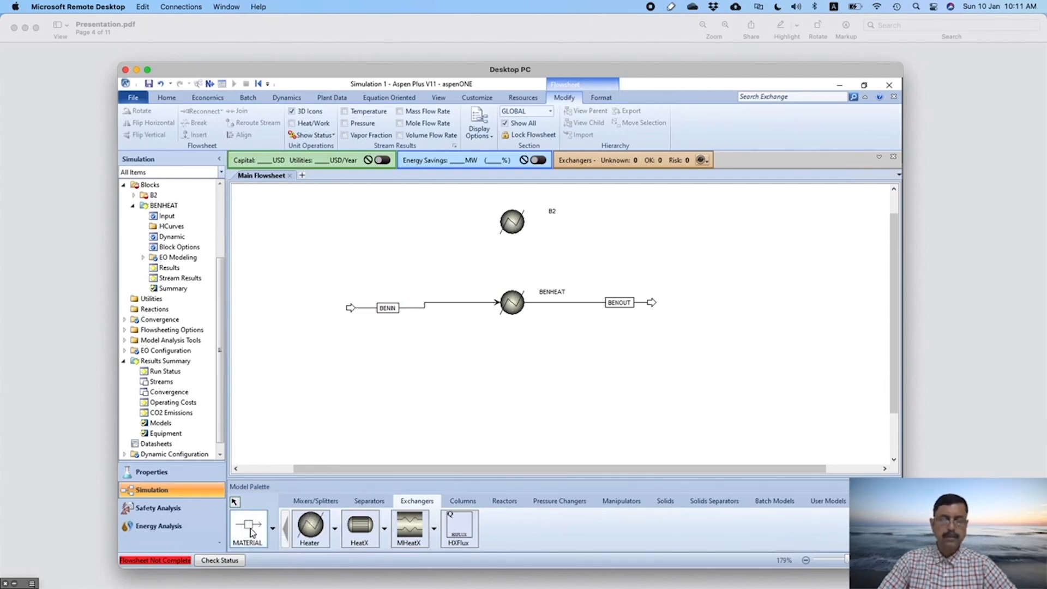
left_click(493, 222)
left_click(355, 227)
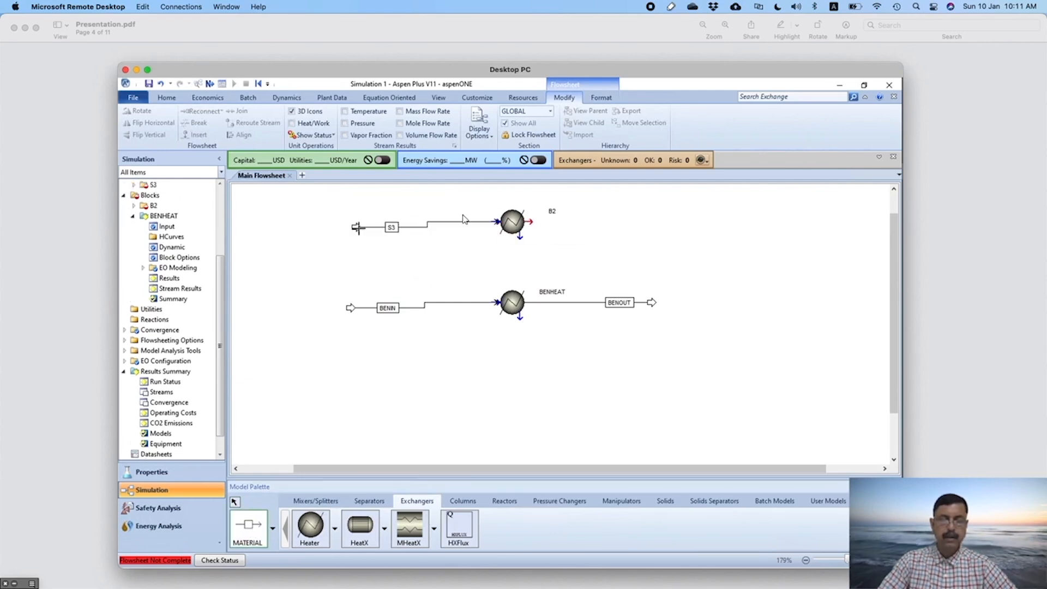
left_click(530, 222)
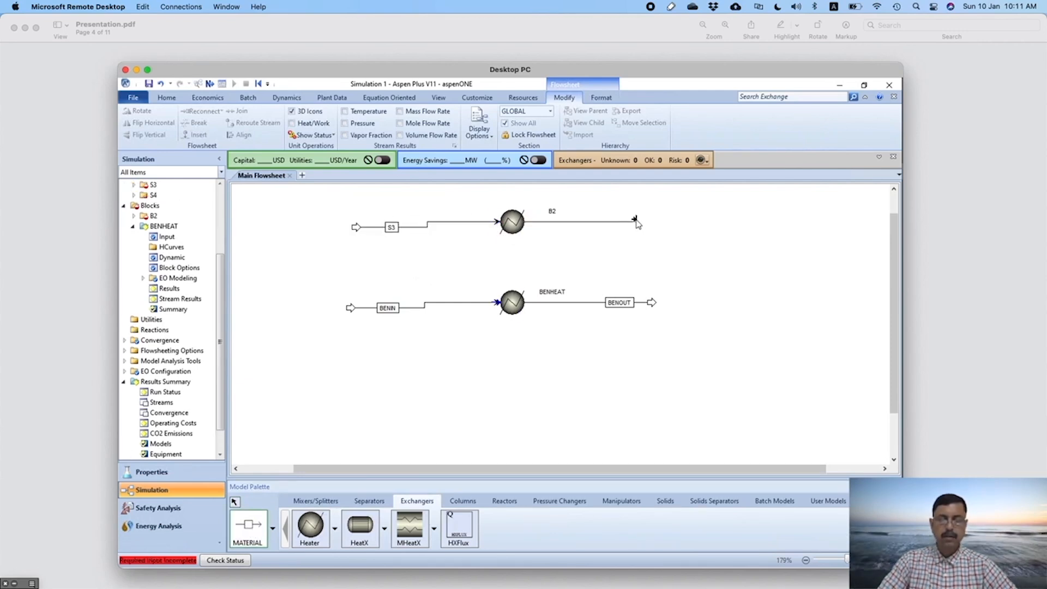
left_click(636, 222)
left_click(236, 502)
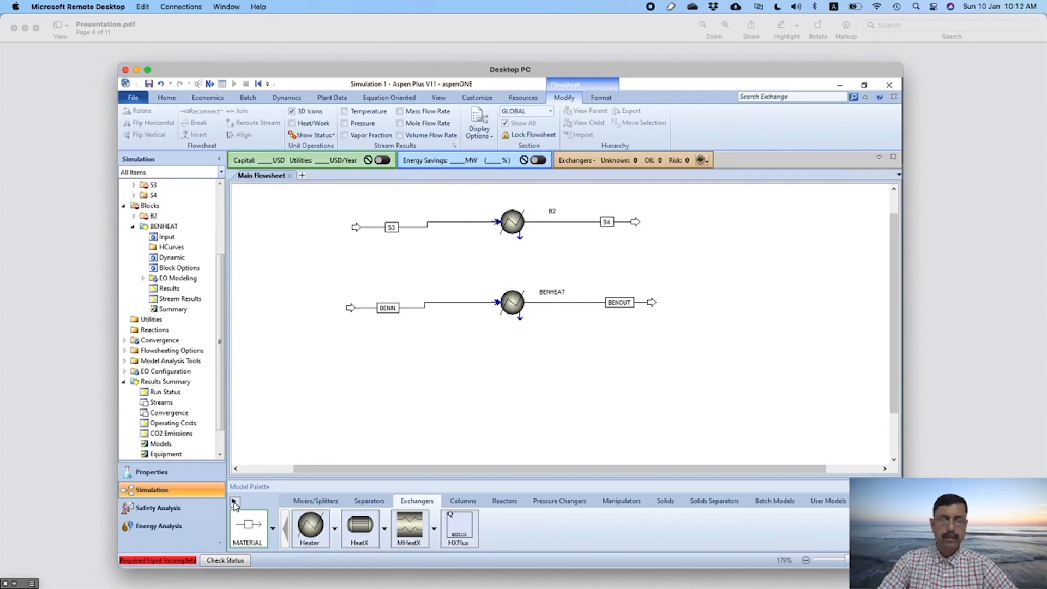
Step: Rename the new heater's inlet stream WATIN, its outlet stream WATOUT and the block itself WATHEAT
left_click(395, 232)
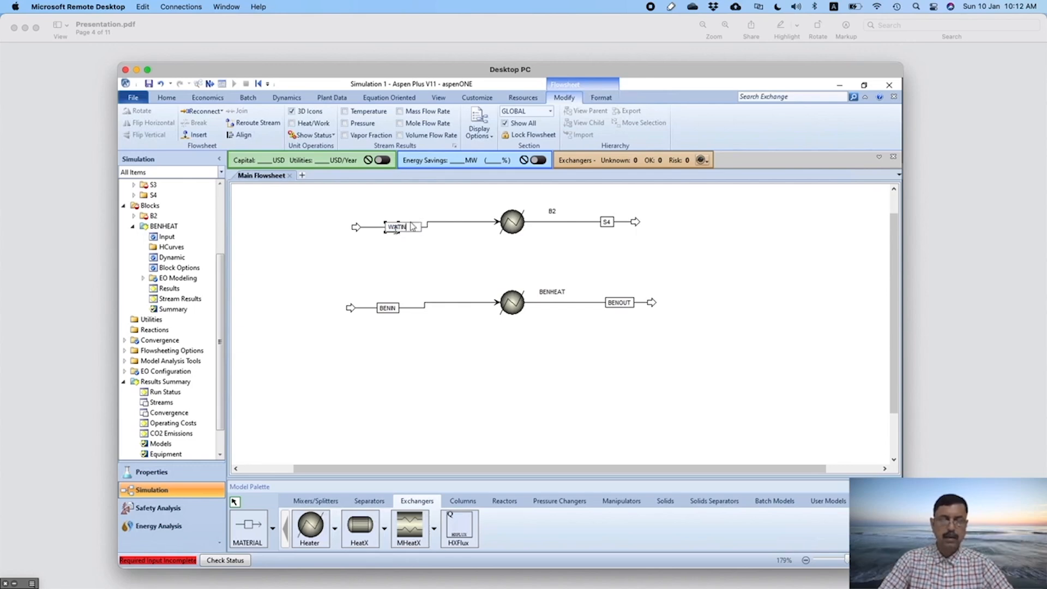
left_click(609, 222, "ctrl")
left_click(611, 222)
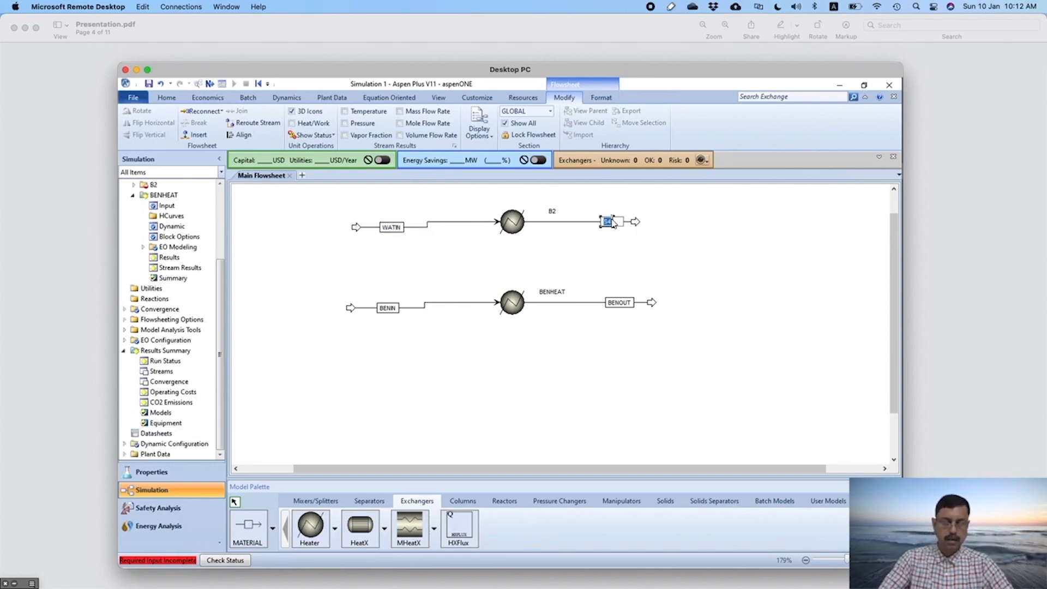
type("WATOUT")
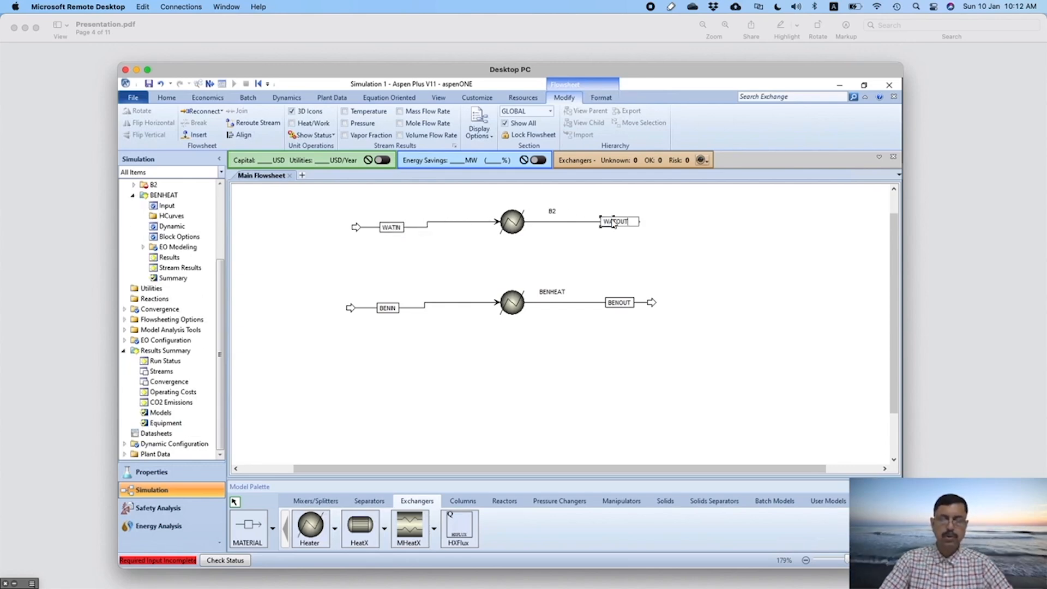
left_click(557, 213)
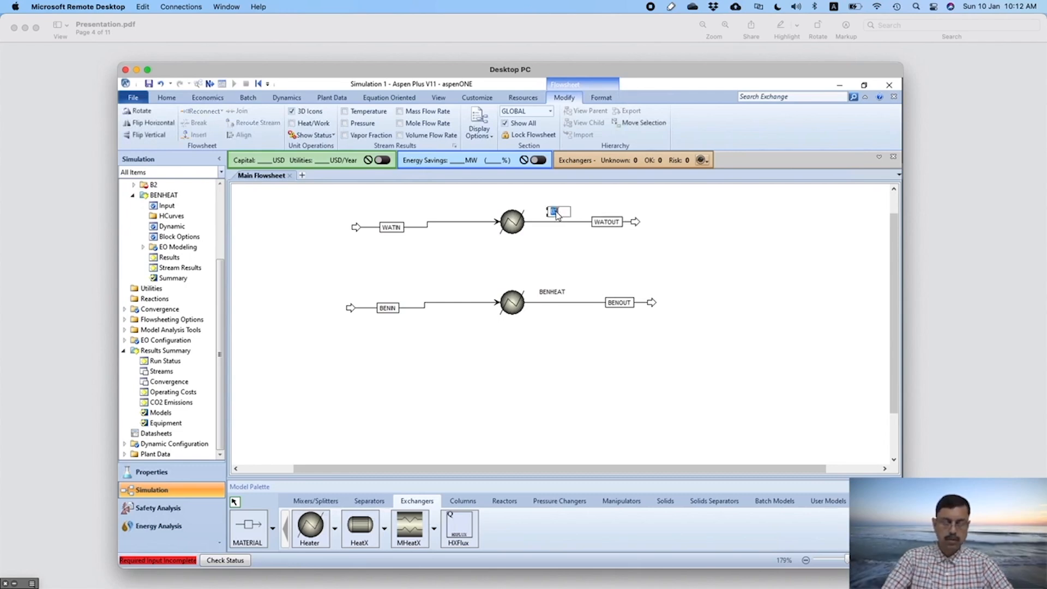
type("WATHEAT")
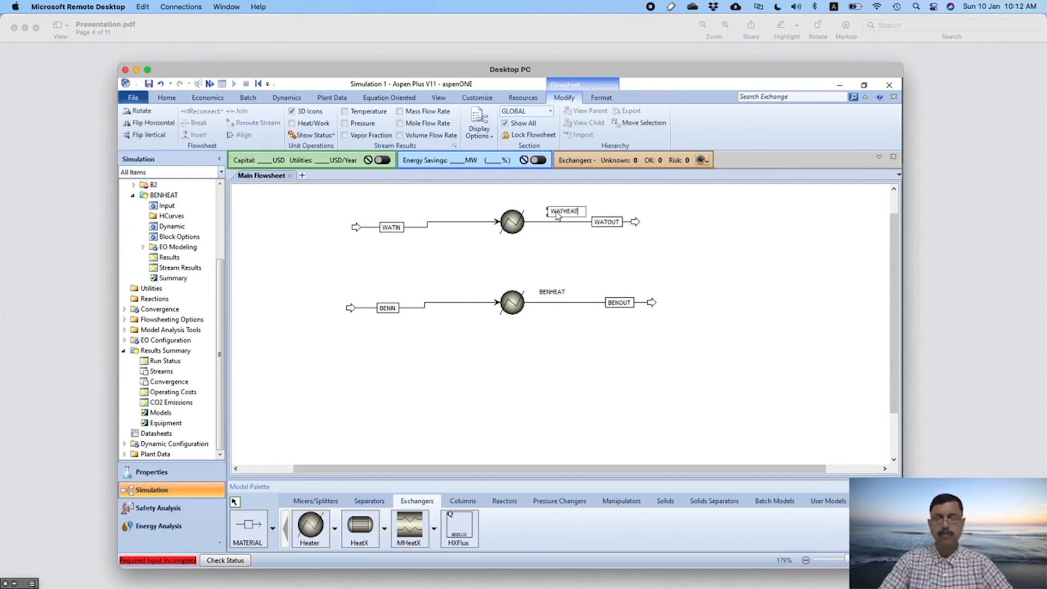
left_click(646, 257)
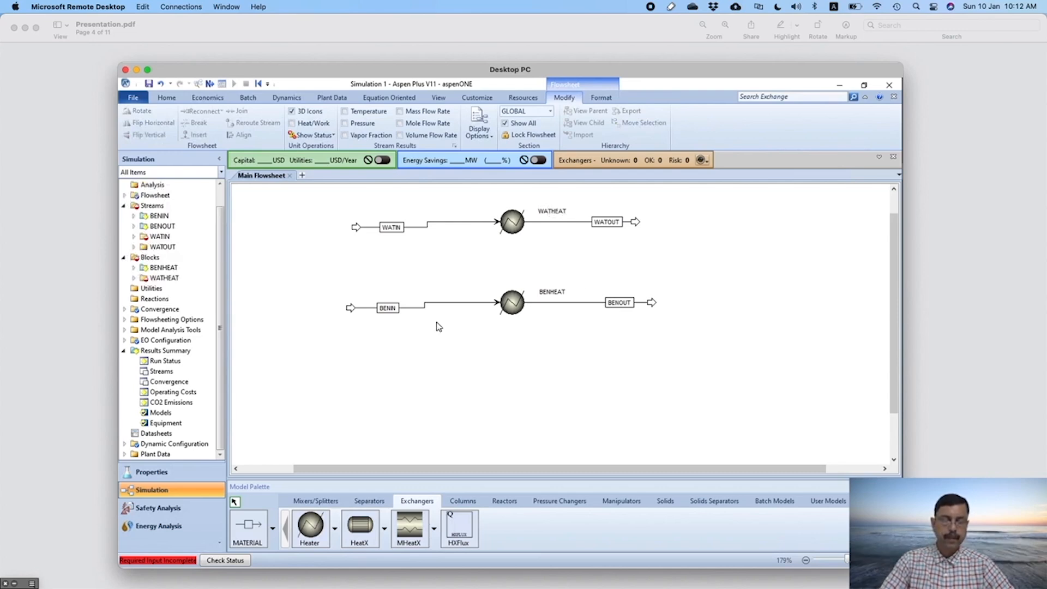
Step: Connect a heat stream from the BENHEAT block to the WATHEAT block
left_click(274, 527)
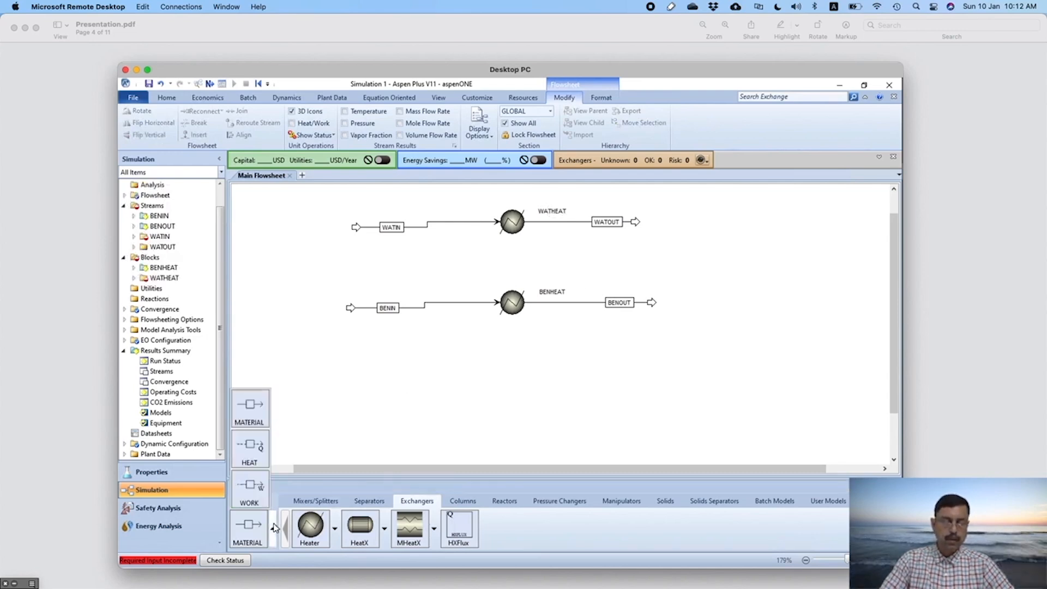
left_click(258, 455)
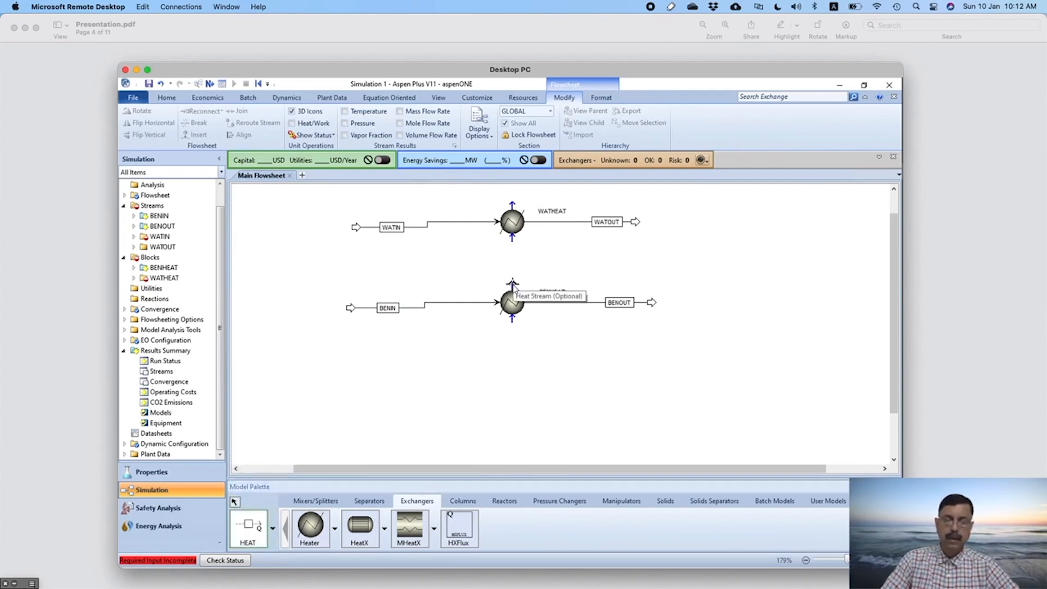
left_click(512, 284)
left_click(513, 239)
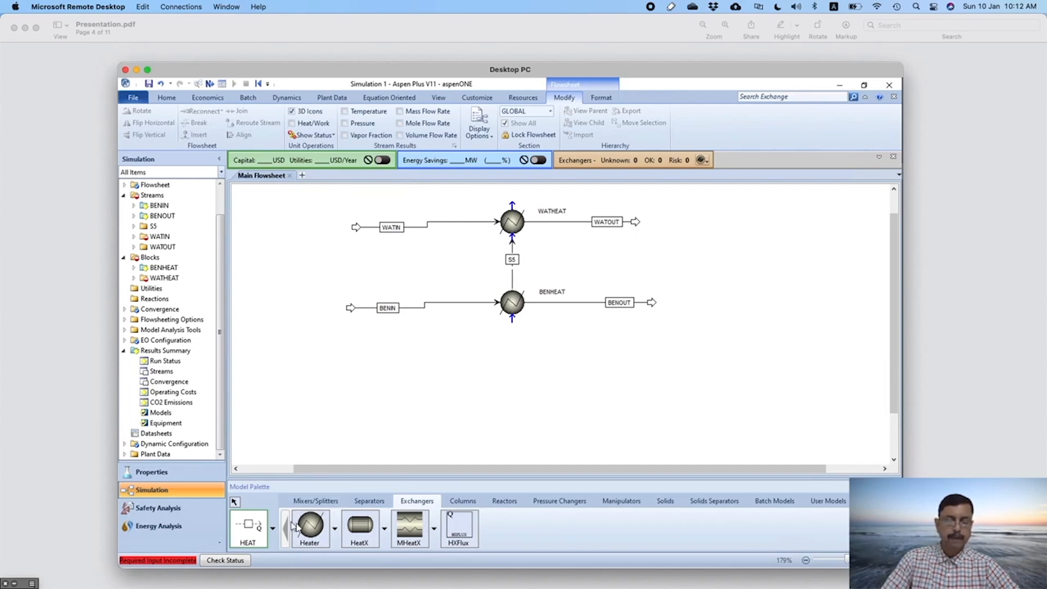
Step: Following the example slide, set the WATIN stream's temperature to 300 C and its pressure to 10 bar
left_click(211, 84)
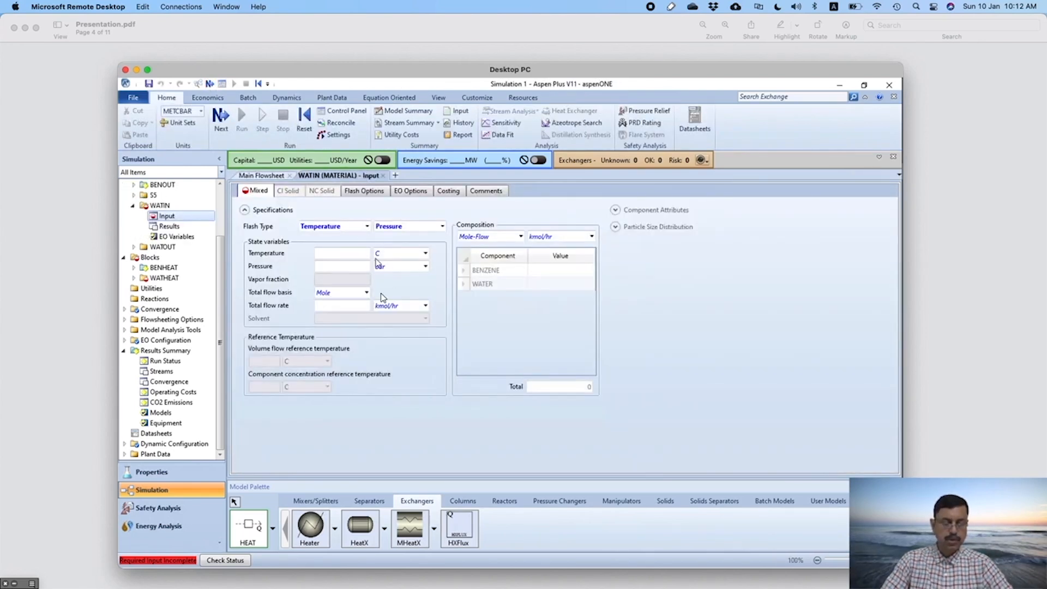
key("super+Tab")
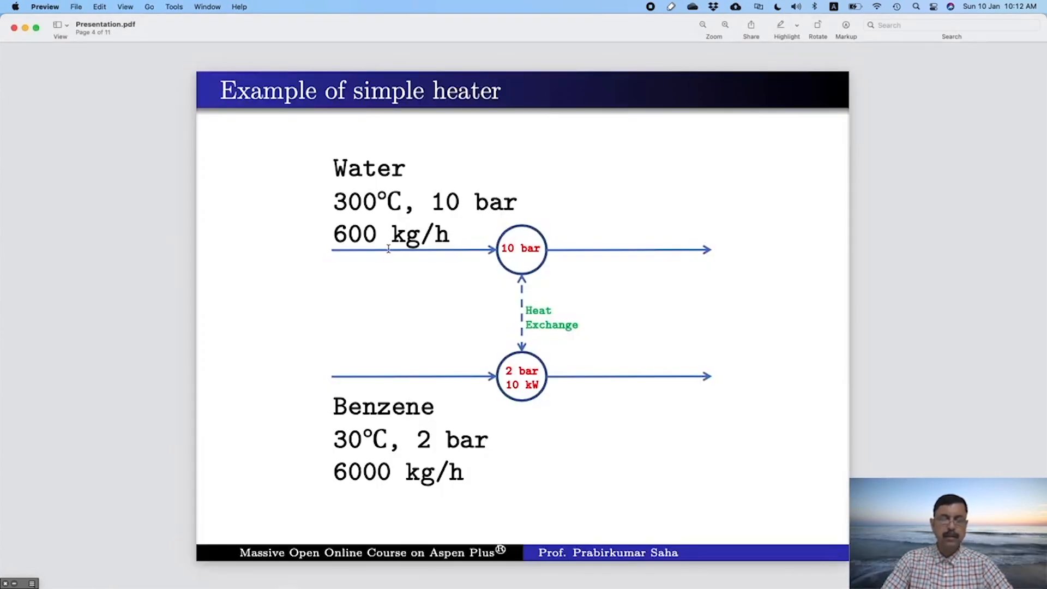
key("super+Tab")
left_click(359, 257)
type("300")
left_click(358, 269)
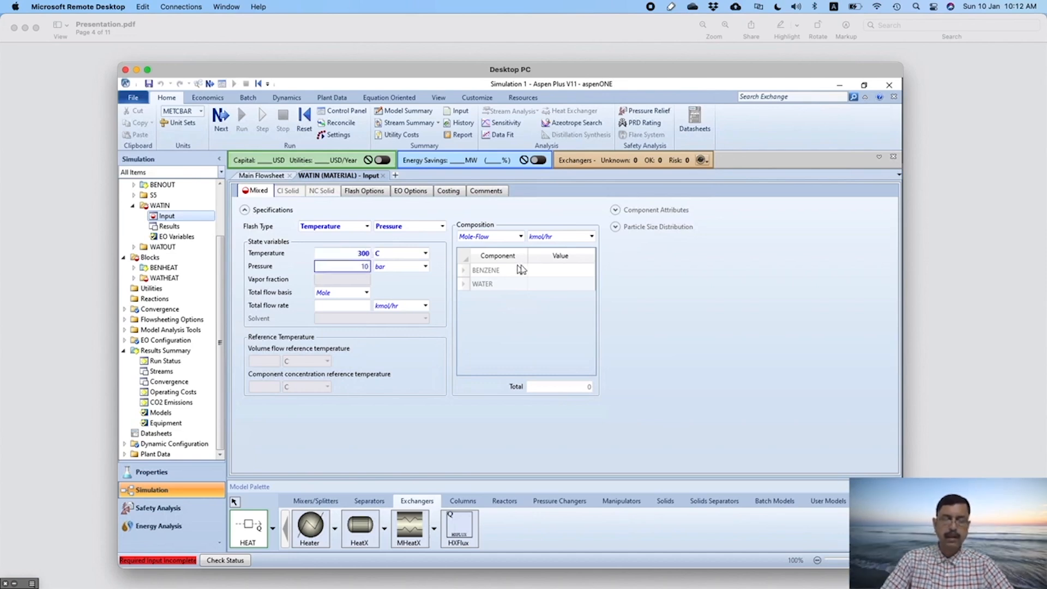
Step: Specify WATIN's composition as Mass-Flow with 600 kg/hr of water
left_click(517, 238)
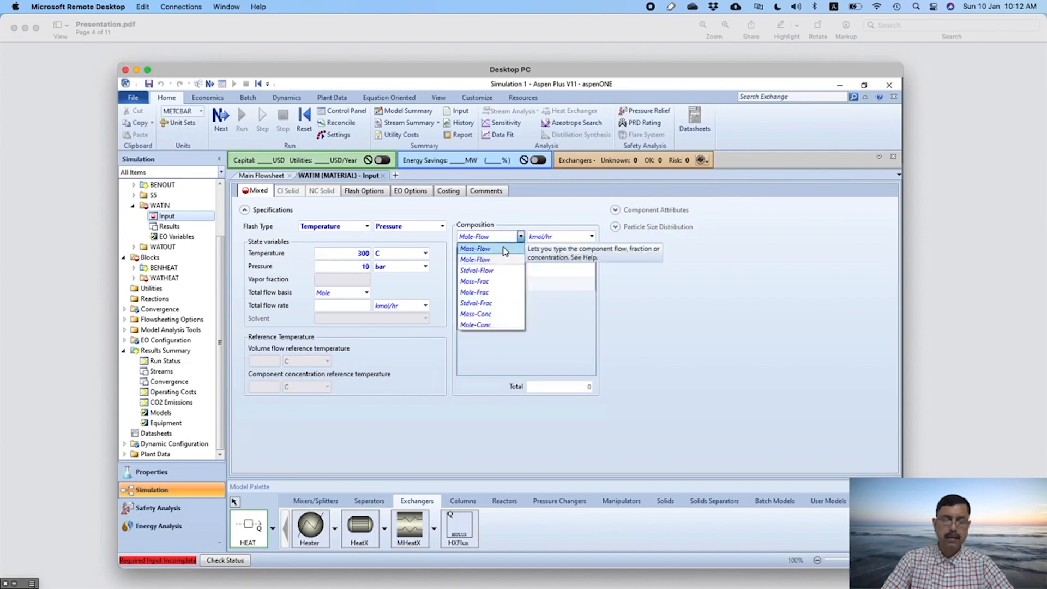
left_click(505, 249)
left_click(561, 288)
type("600")
key("Return")
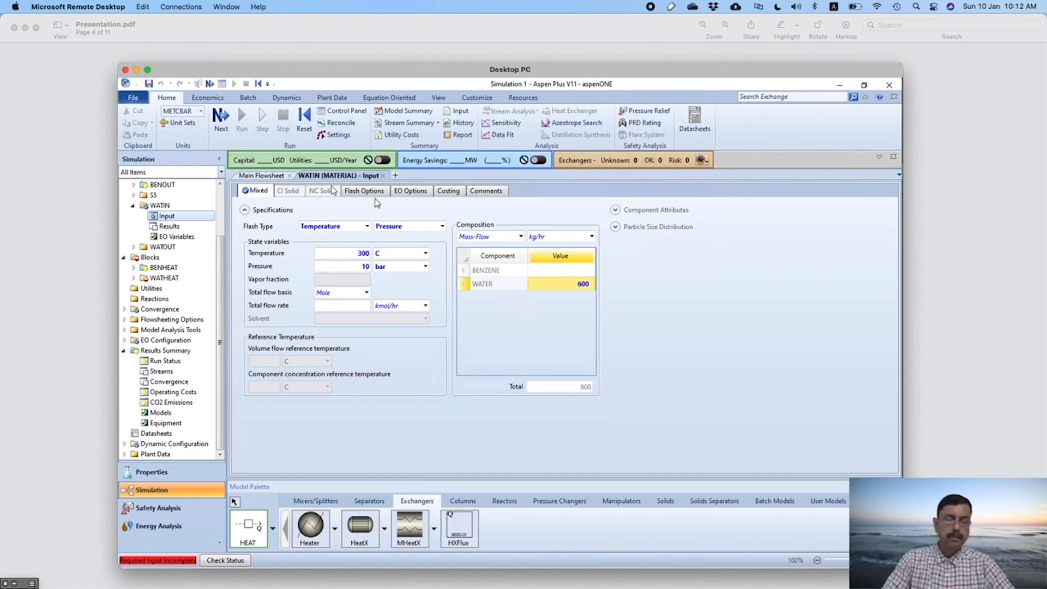
Step: Set the WATHEAT heater's pressure to 10 bar as given on the example slide, keeping Pressure as the flash type
left_click(227, 123)
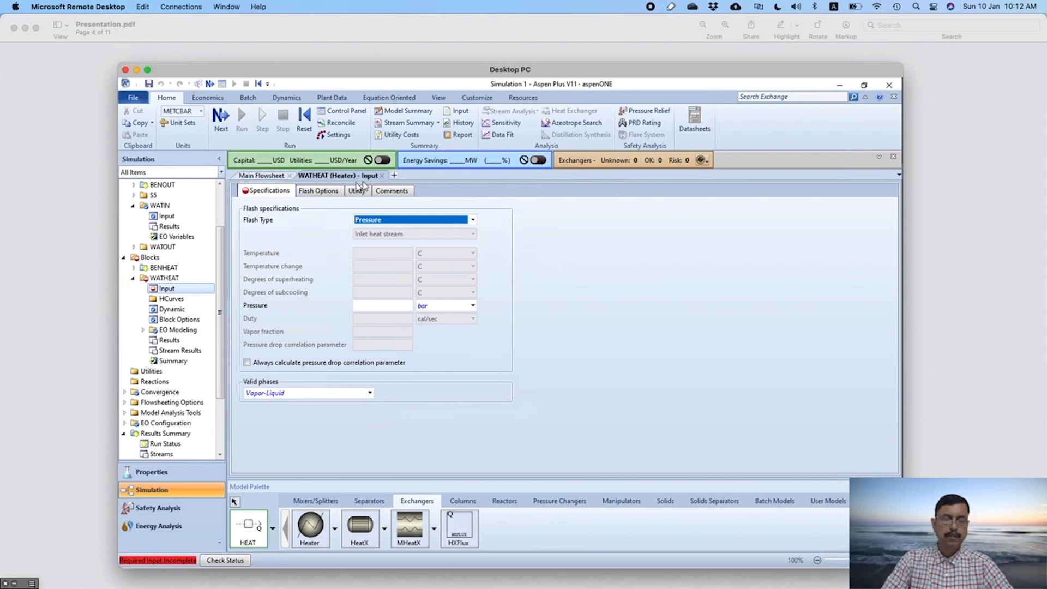
key("super+Tab")
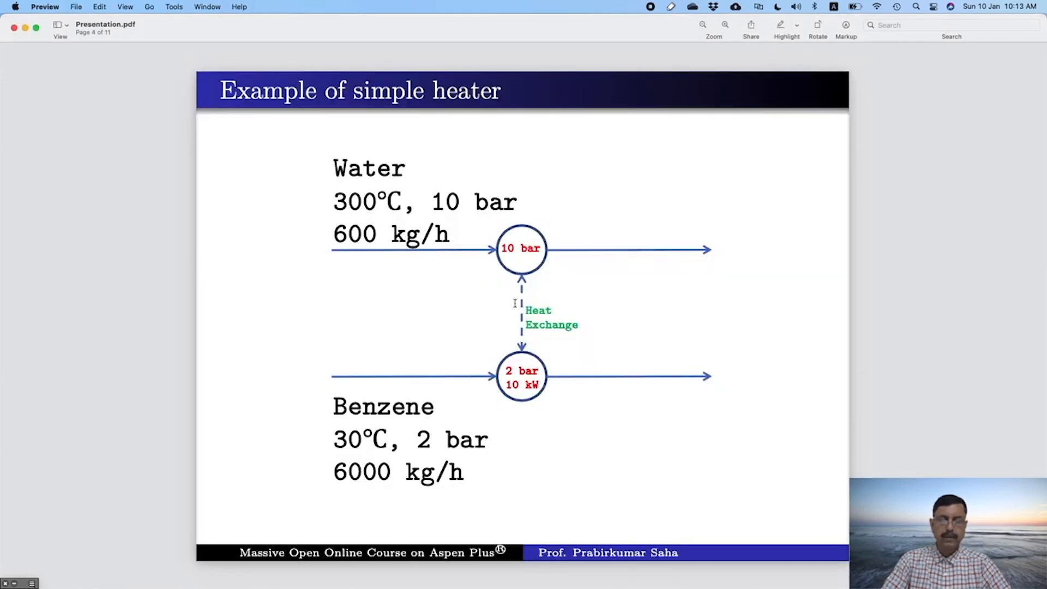
key("super+Tab")
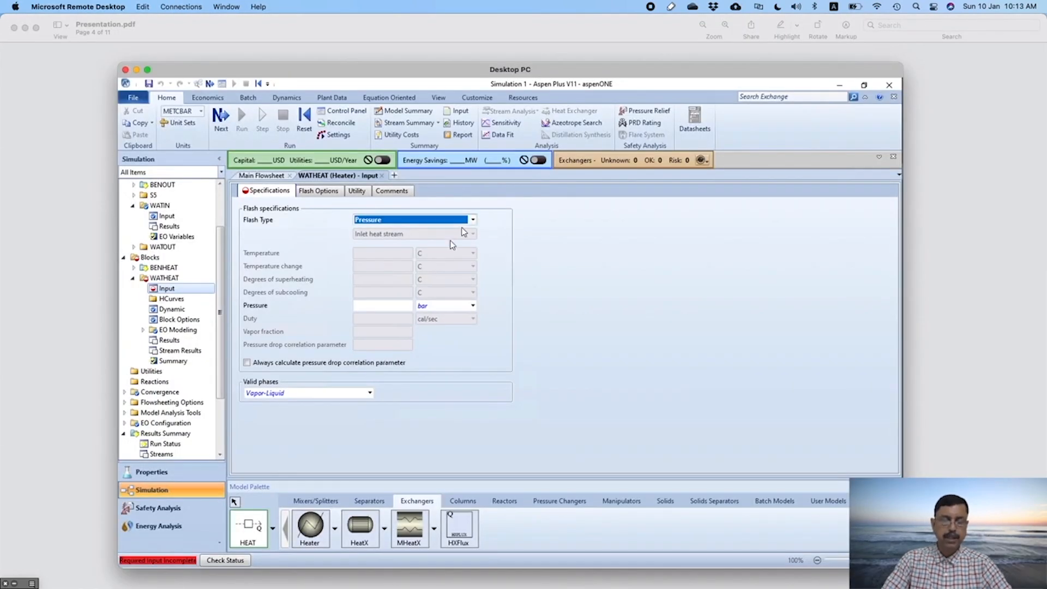
left_click(398, 309)
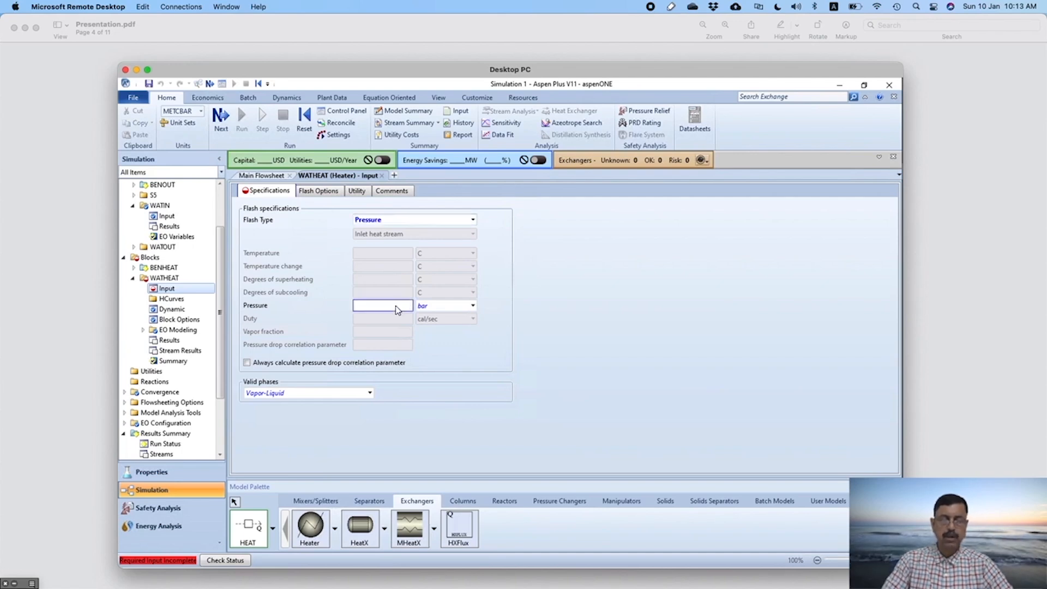
left_click(461, 394)
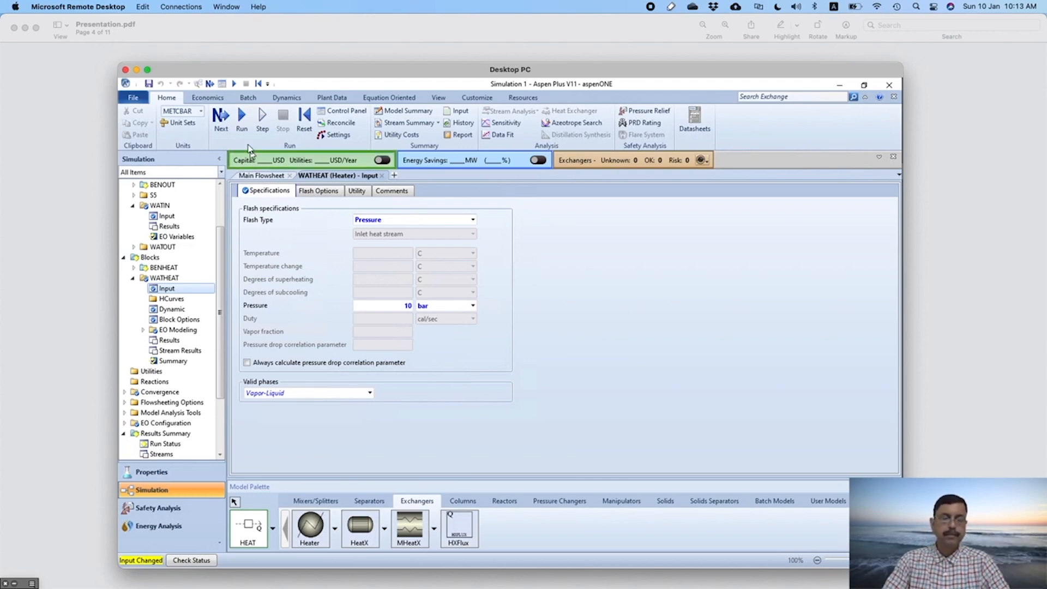
Step: Run the simulation and open the stream results summary for the benzene and water streams
left_click(243, 121)
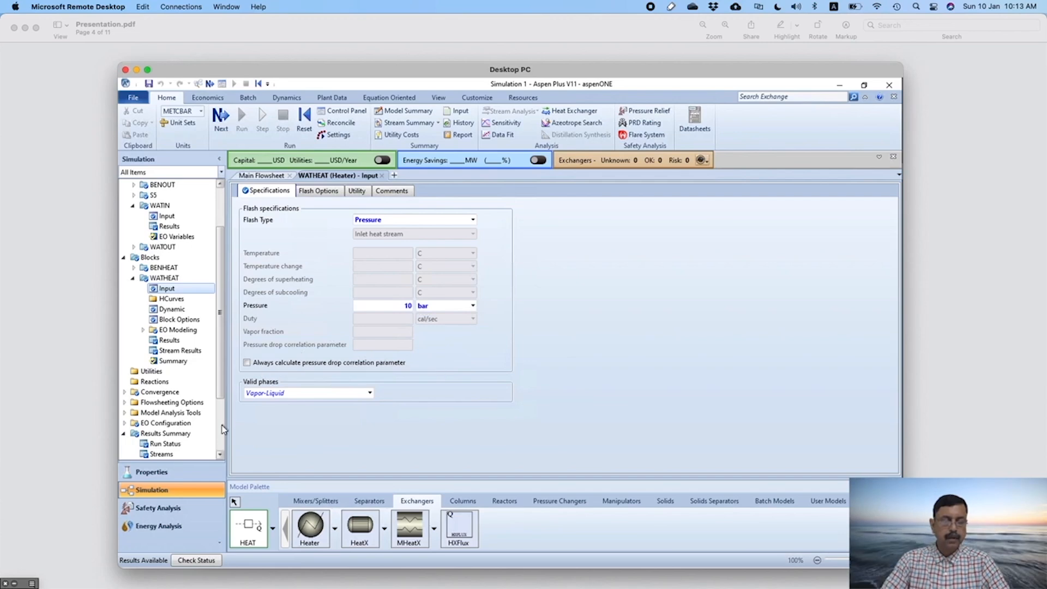
scroll(220, 454, "down", 3)
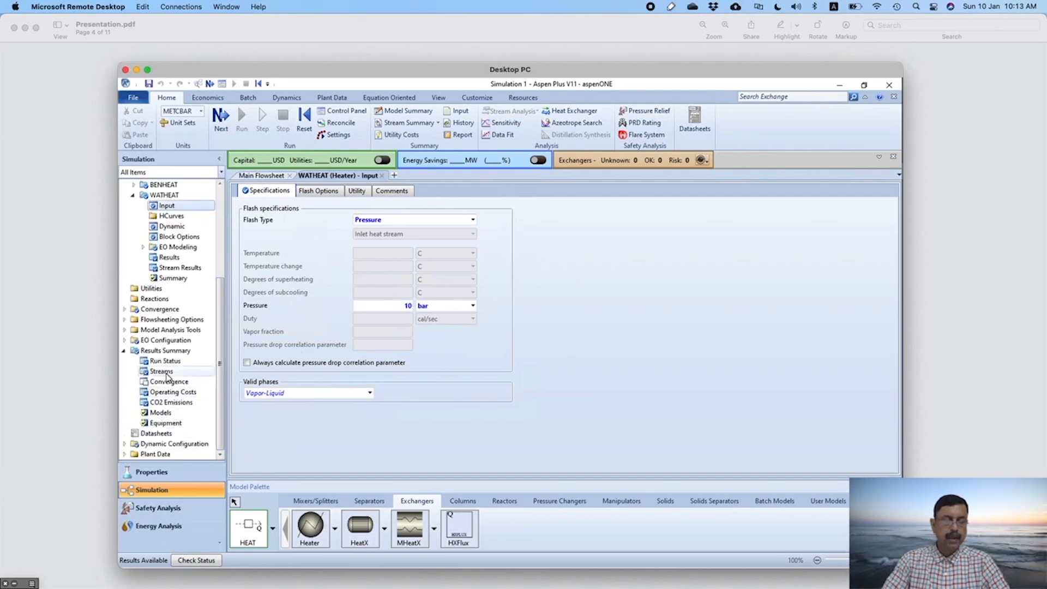
left_click(161, 371)
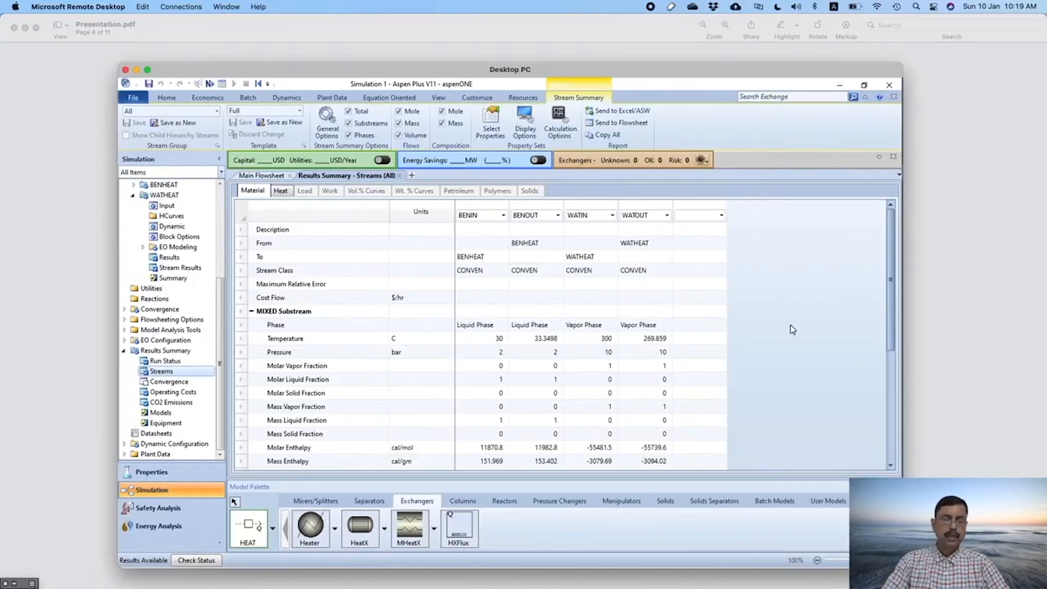
Step: Compare the heat duties in the WATHEAT and BENHEAT results, showing BENHEAT's duty in kW, and return to the example slide in Preview
left_click(171, 258)
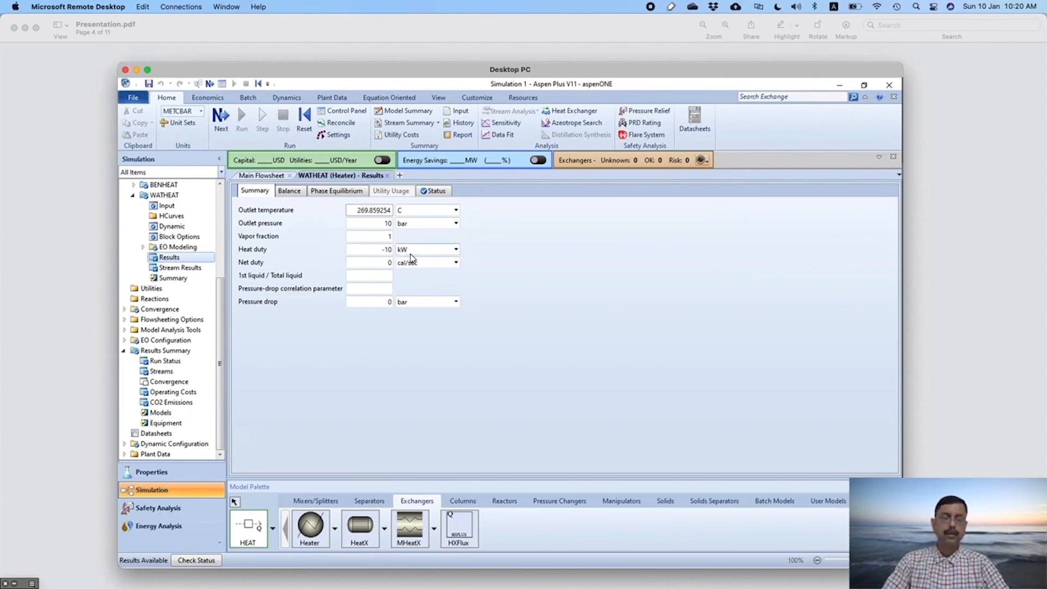
left_click(133, 185)
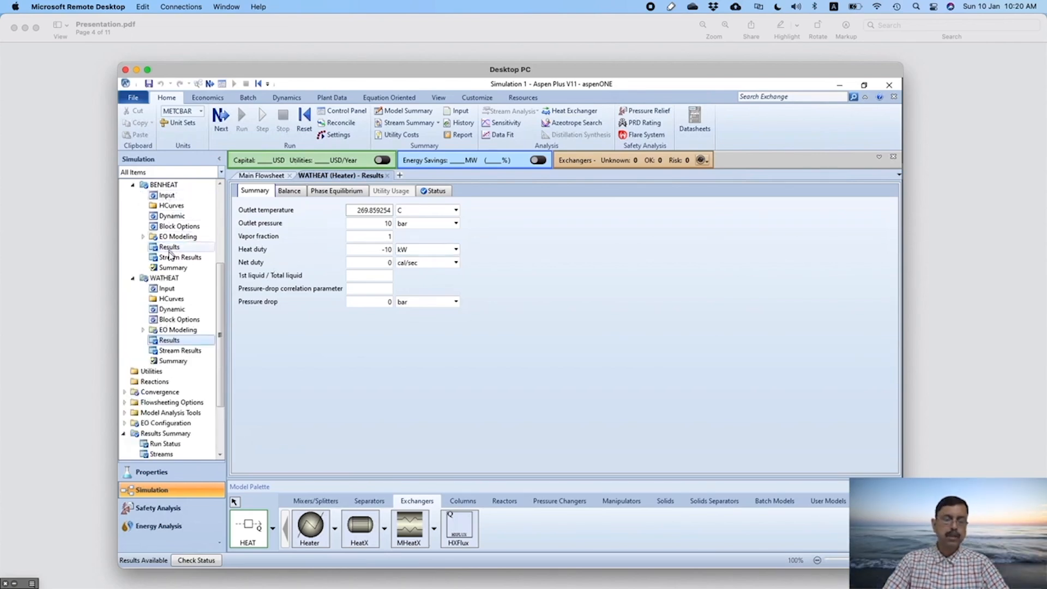
left_click(170, 247)
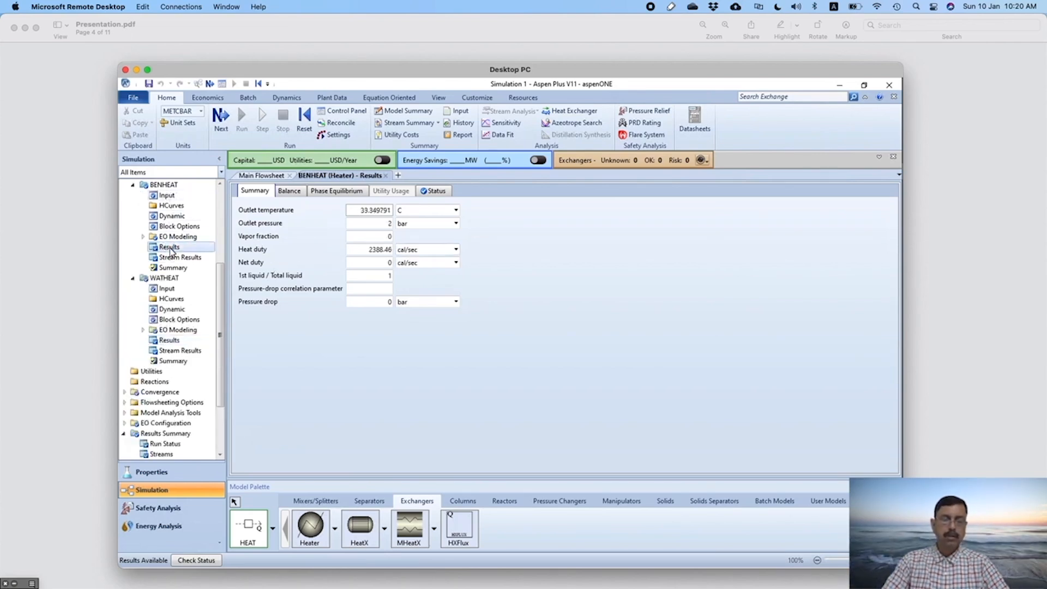
left_click(456, 249)
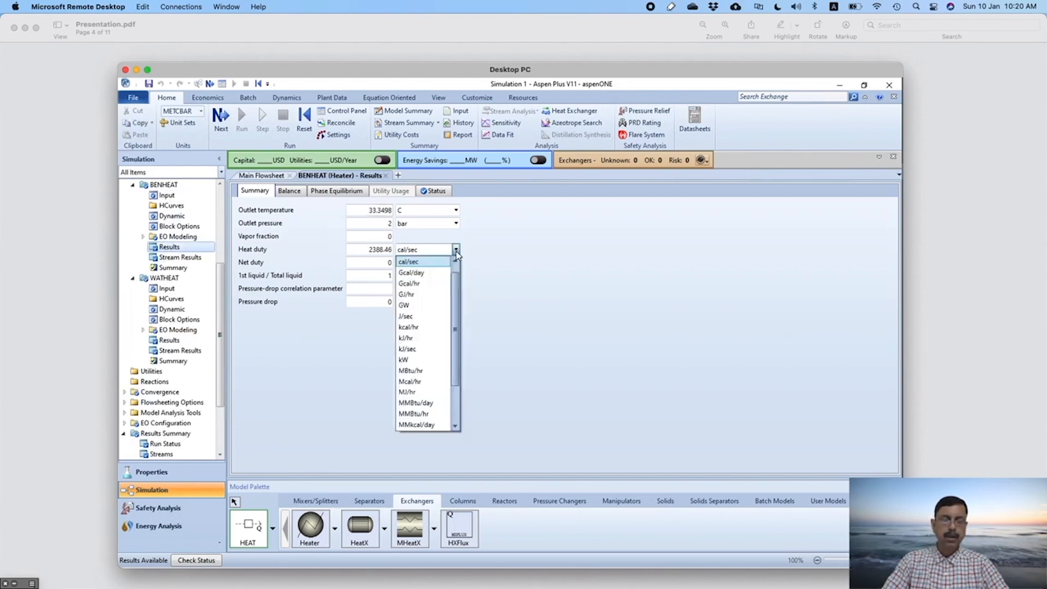
left_click(409, 359)
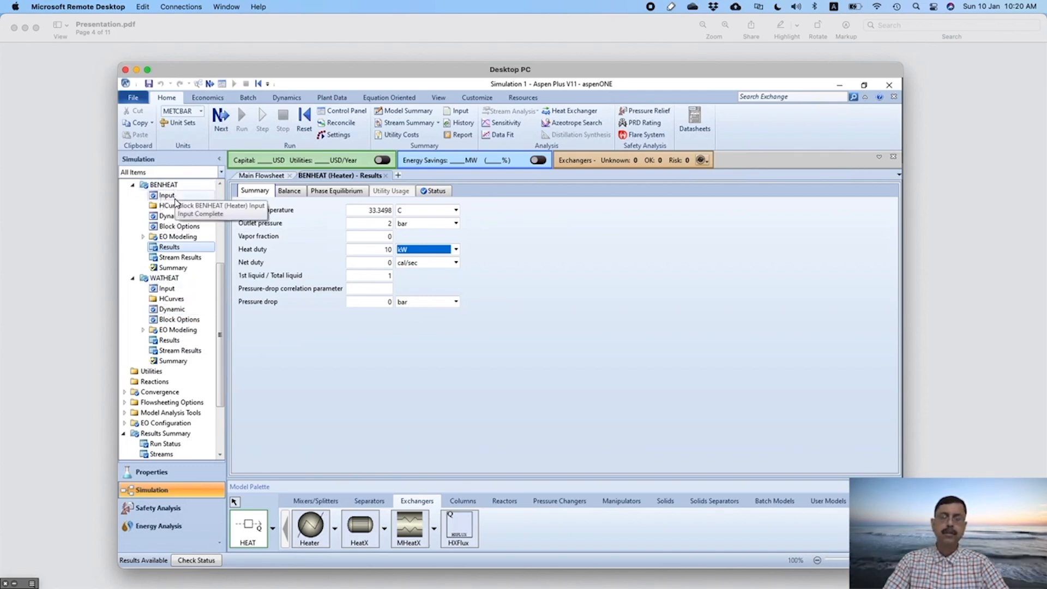
left_click(94, 333)
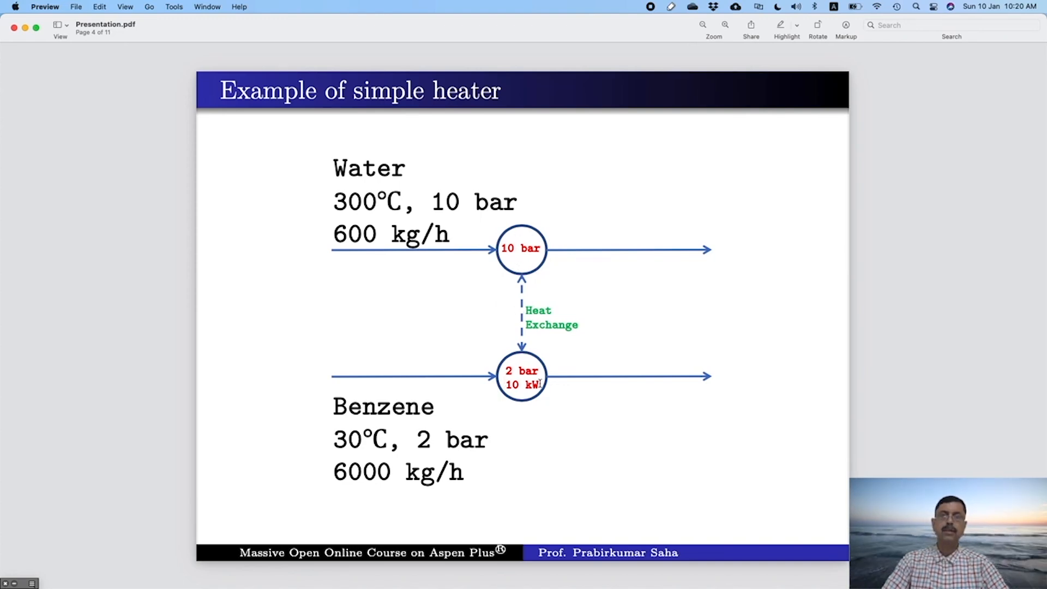
Step: Show the HeatX slide, look at the HeatX model among the exchangers in Aspen Plus, and return to the slide in Preview
key("Down")
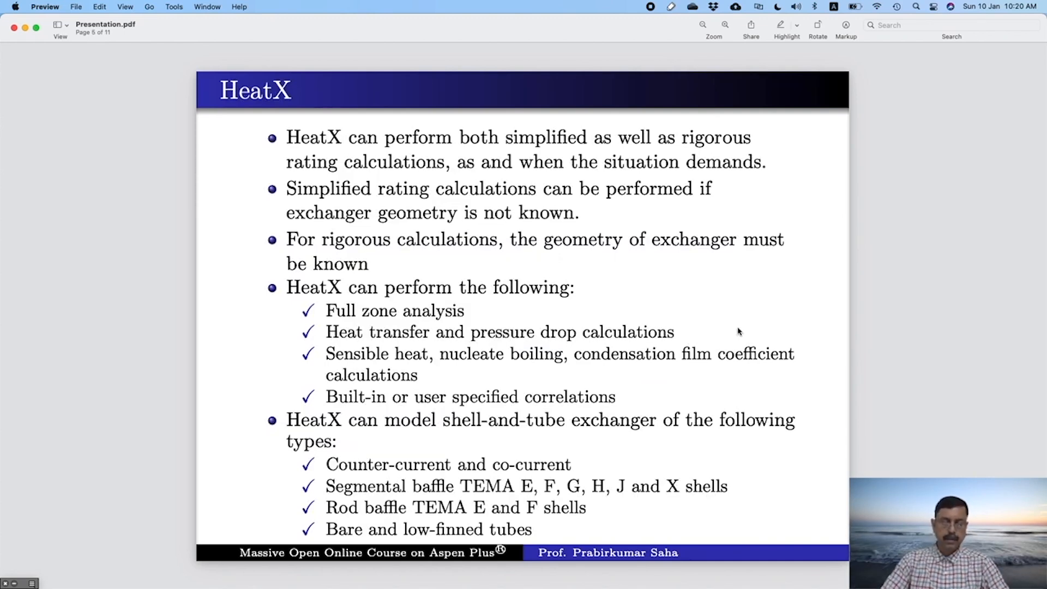
key("super+Tab")
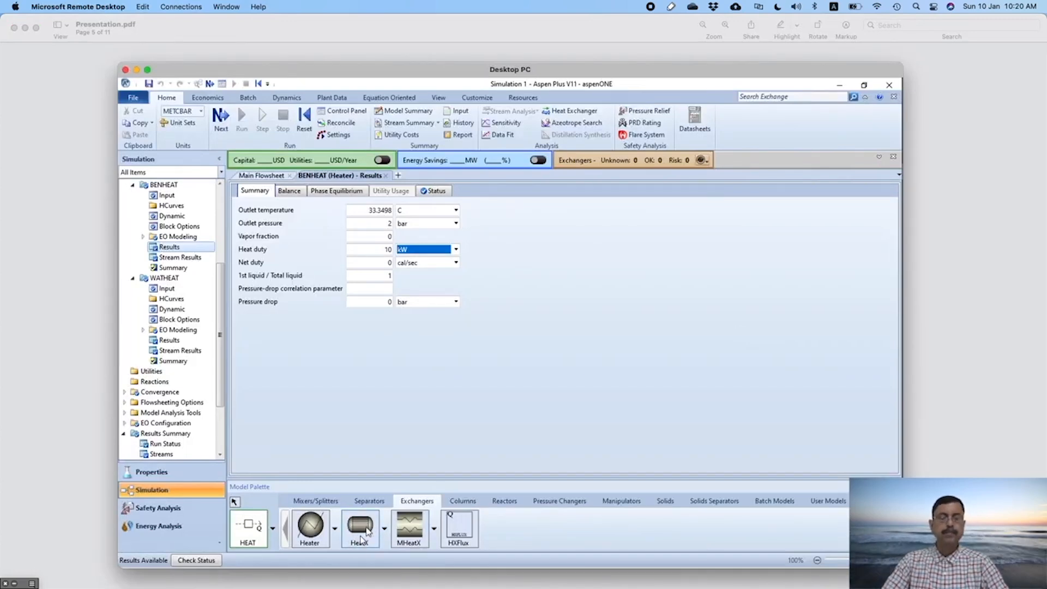
left_click(85, 513)
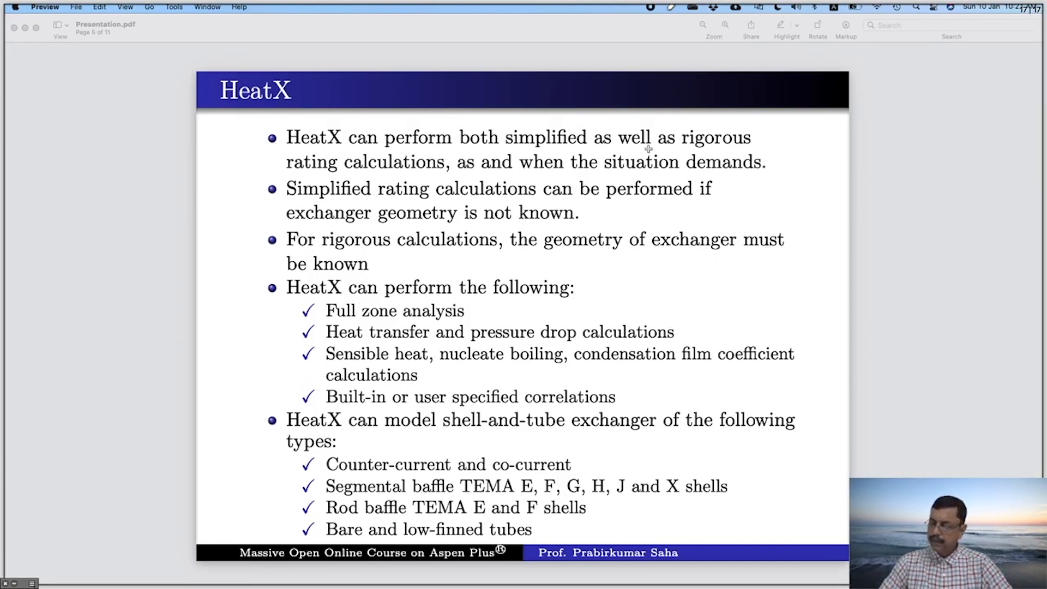
Step: On the HeatX slide, tick "simplified" and "rigorous" in green and underline "not known", "rigorous calculations" and "geometry of exchanger"
left_click_drag(585, 124, 596, 118)
left_click_drag(738, 126, 766, 123)
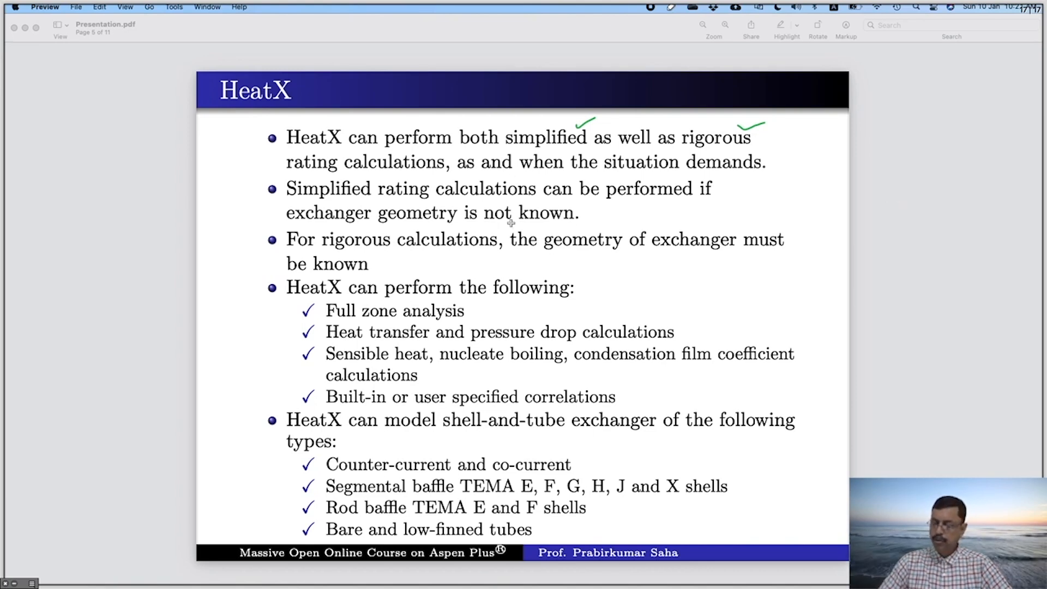
left_click_drag(503, 228, 567, 224)
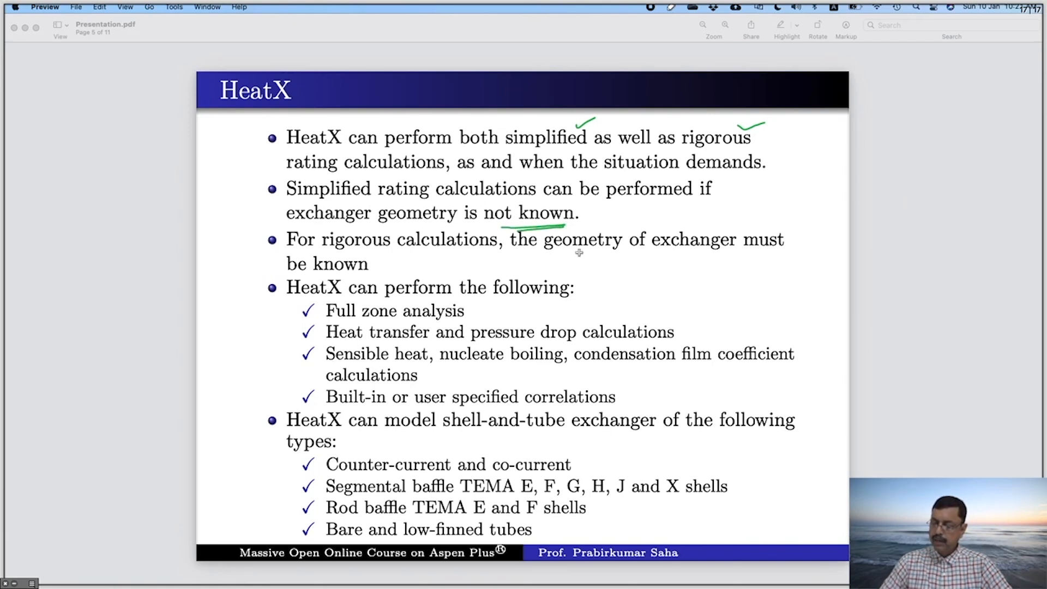
left_click_drag(375, 251, 465, 250)
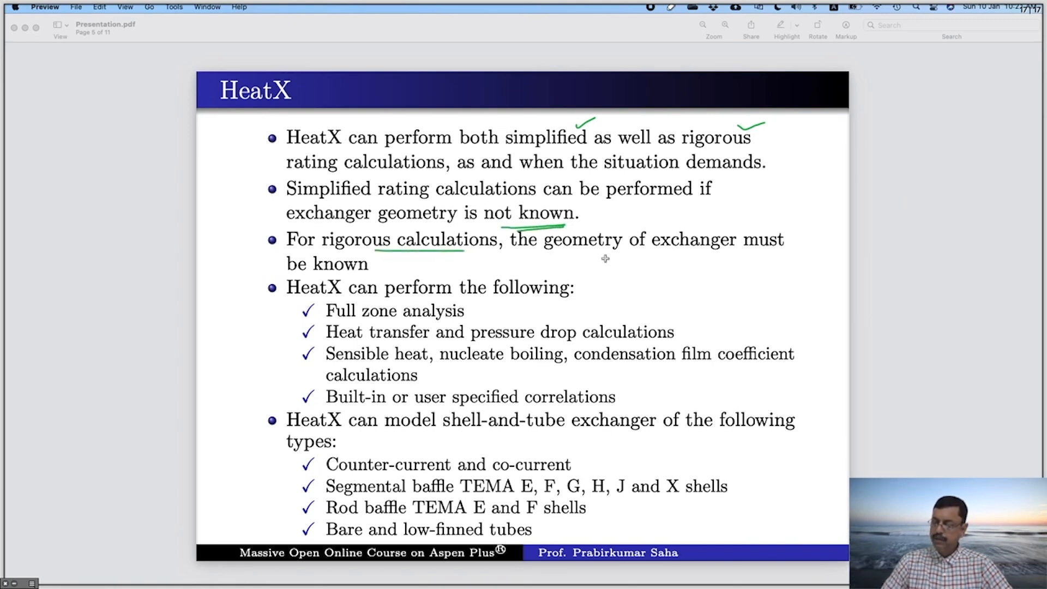
left_click_drag(579, 260, 736, 254)
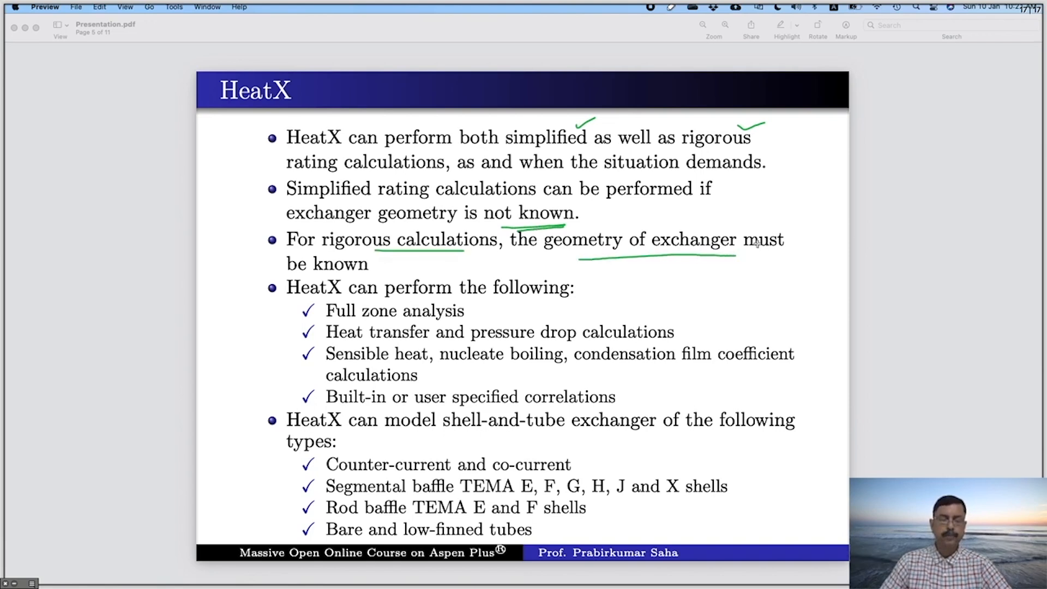
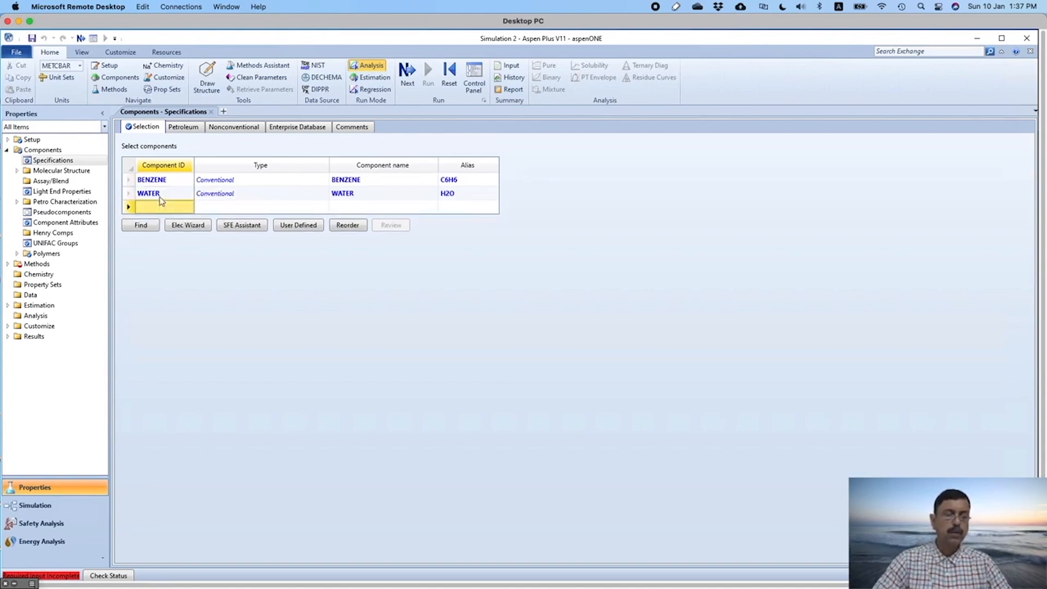
Step: Set the global property method to NRTL-RK for benzene and water in Aspen Plus and continue to the NRTL binary interaction parameters
left_click(408, 78)
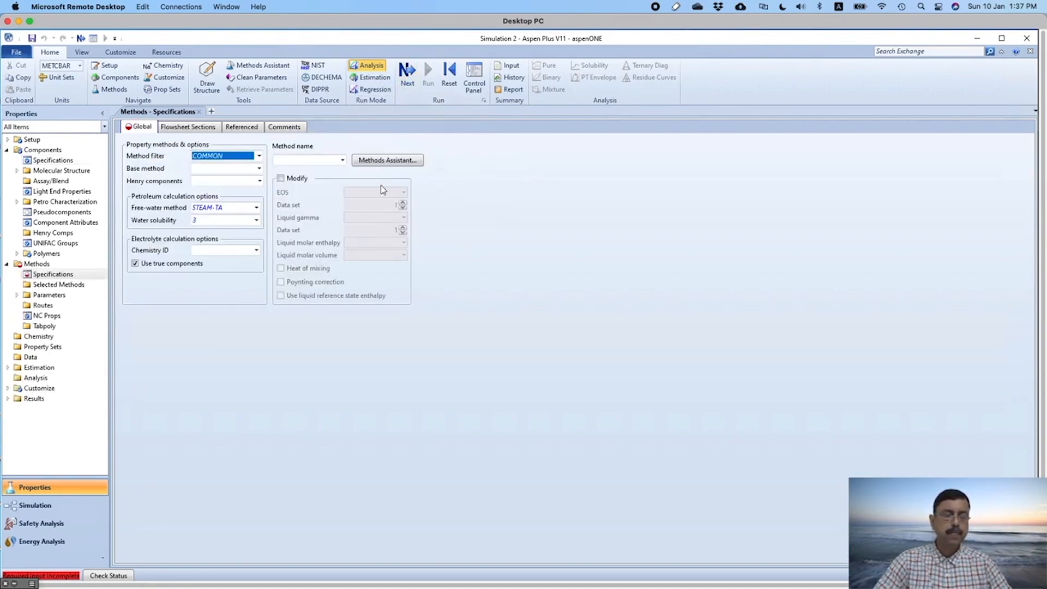
left_click(342, 160)
left_click(345, 296)
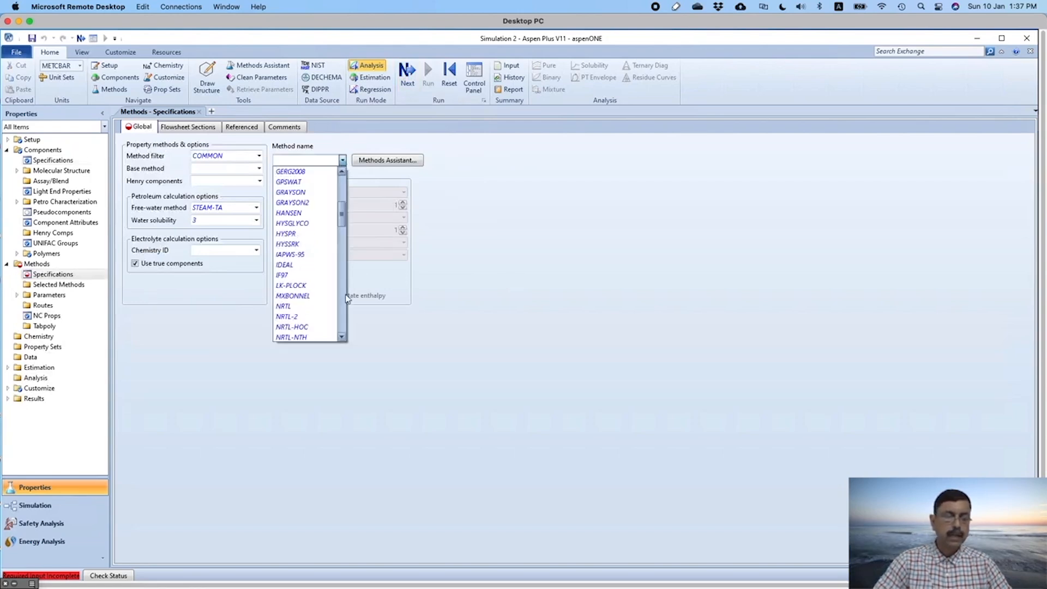
left_click(345, 296)
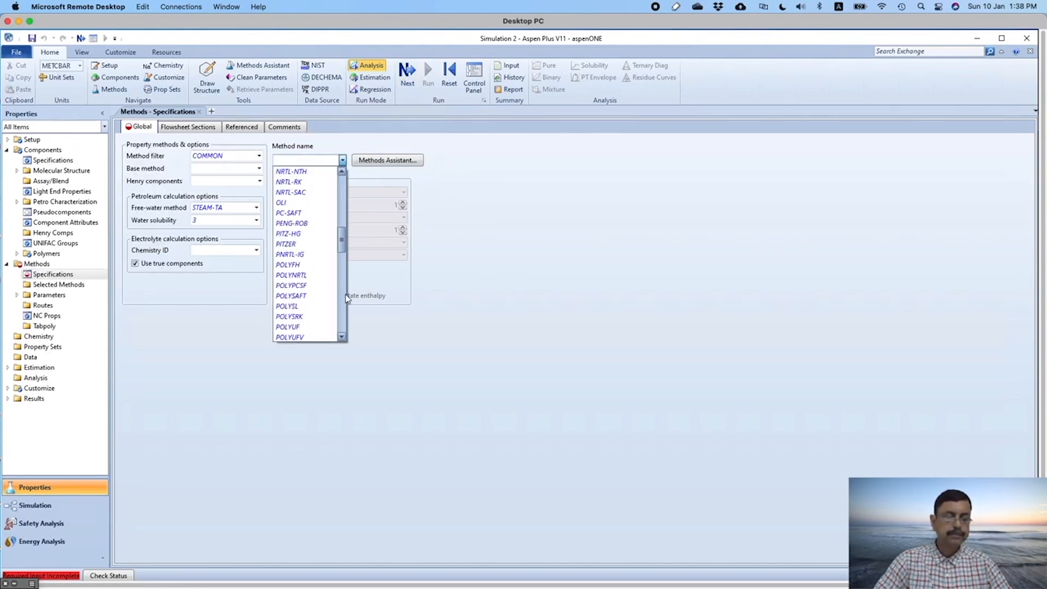
left_click(309, 181)
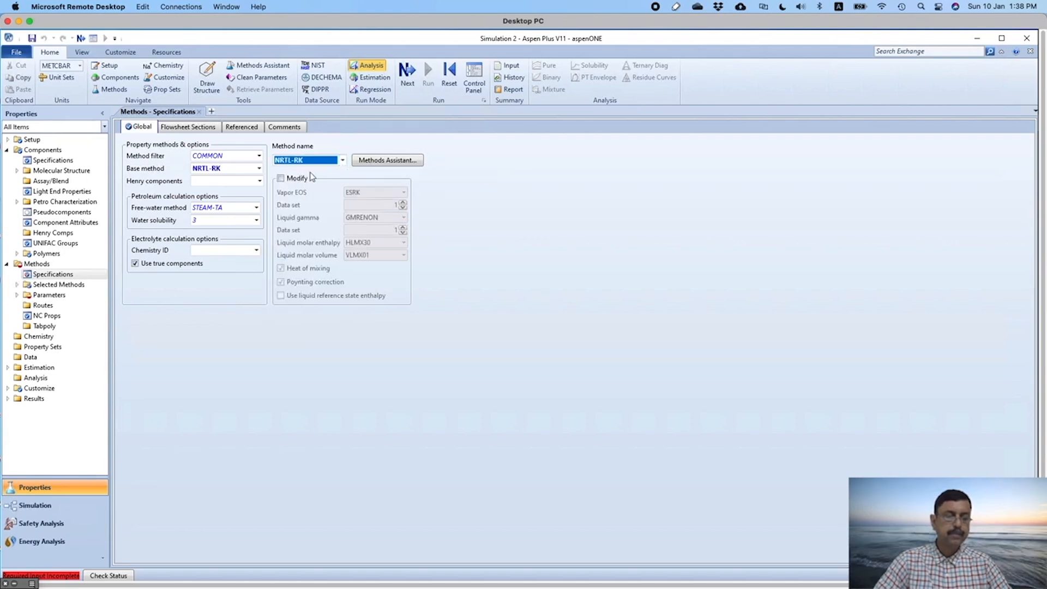
left_click(409, 71)
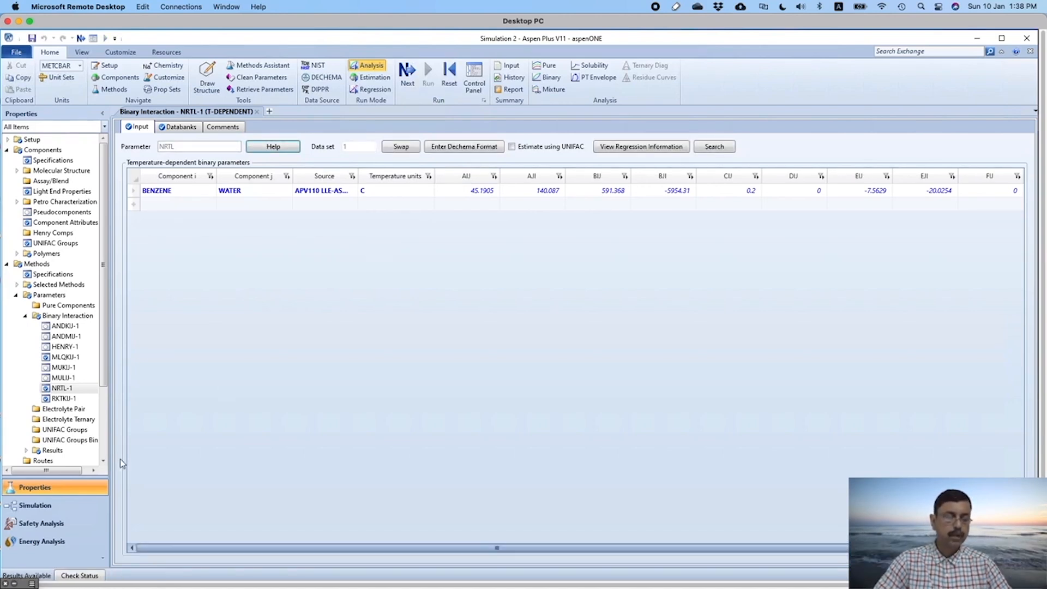
Step: Switch to the Simulation environment and place a HeatX exchanger block in the middle of the main flowsheet
left_click(52, 507)
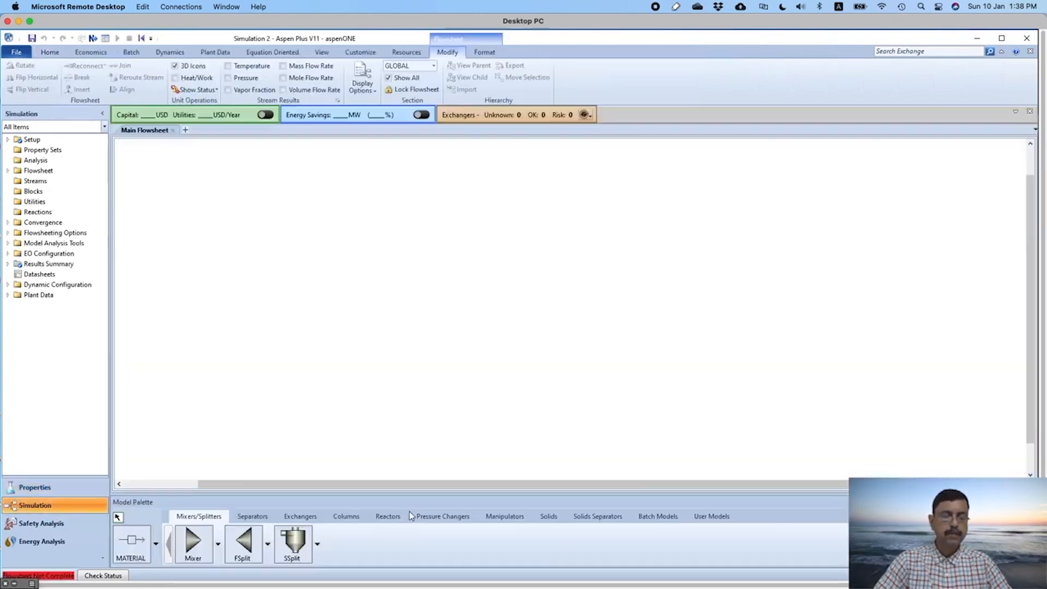
left_click(301, 518)
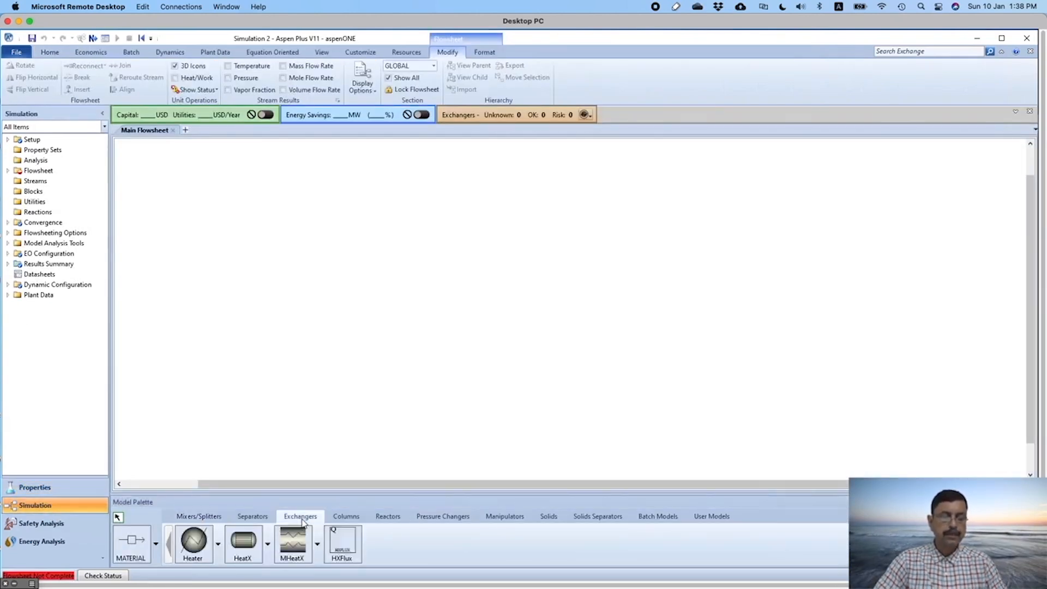
left_click(245, 548)
left_click(511, 289)
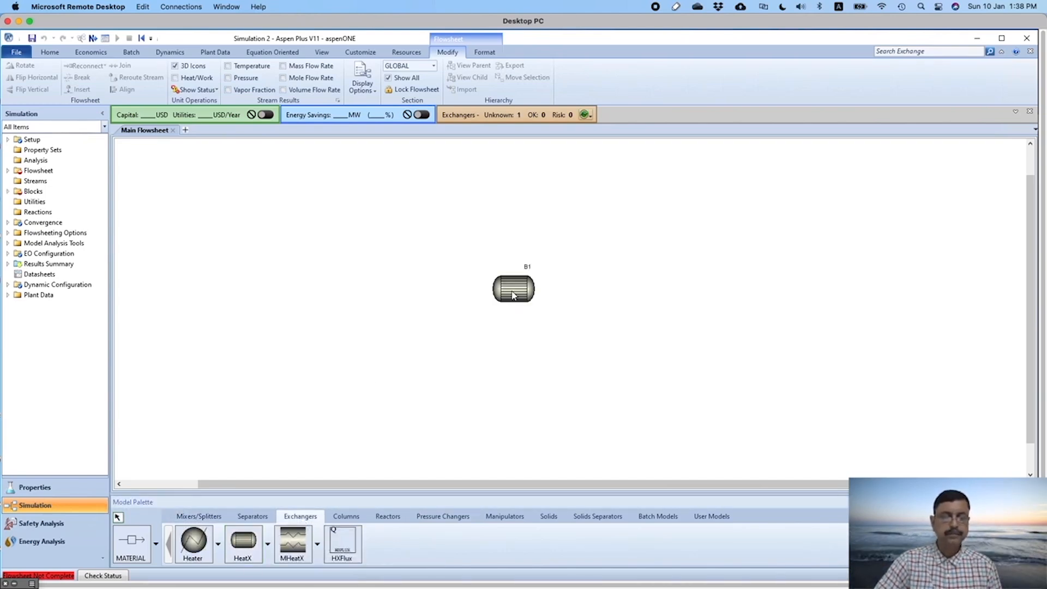
Step: Connect material streams to all four required ports of the HeatX block: inlets at its left and bottom, outlets at its right and top
left_click(132, 541)
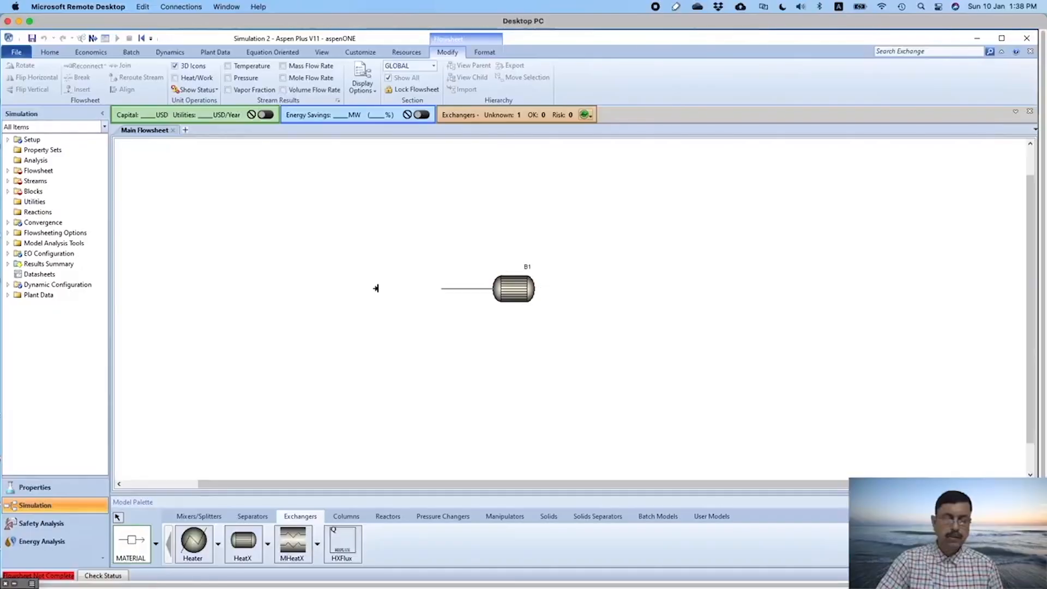
left_click(332, 298)
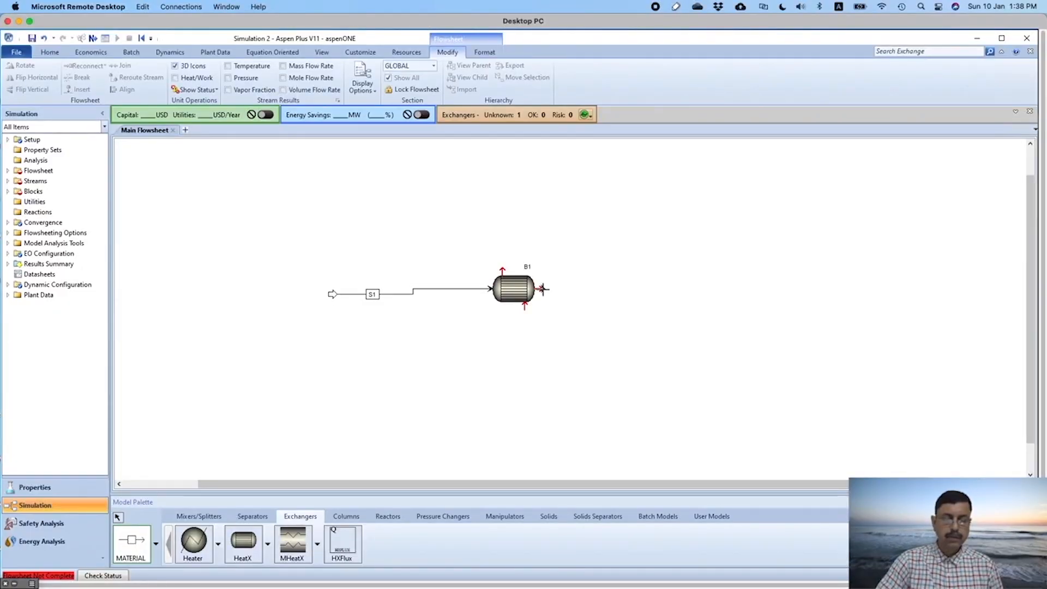
left_click(542, 289)
left_click(633, 290)
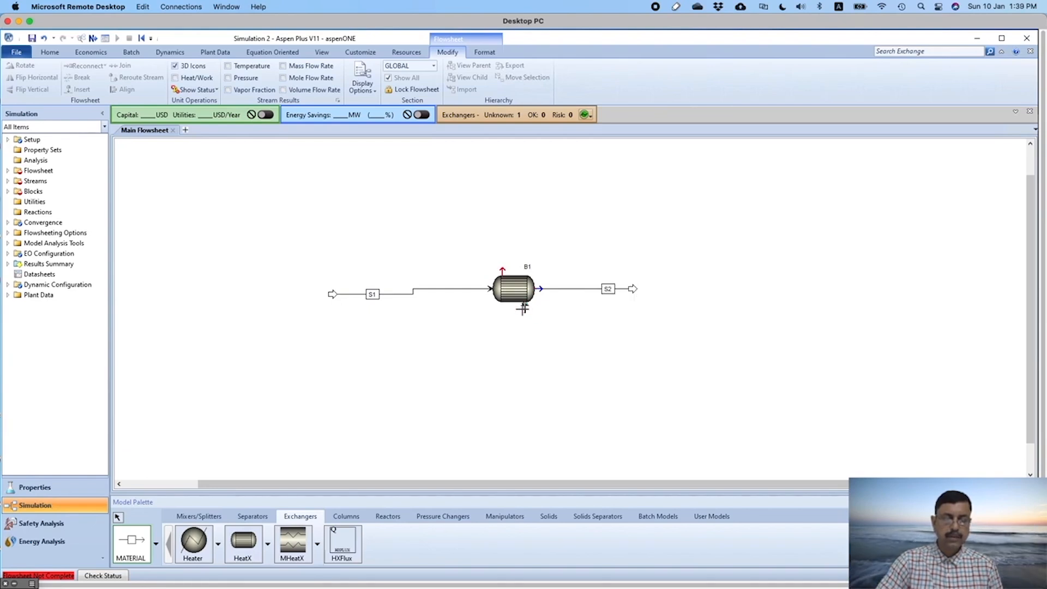
left_click(525, 309)
left_click(525, 392)
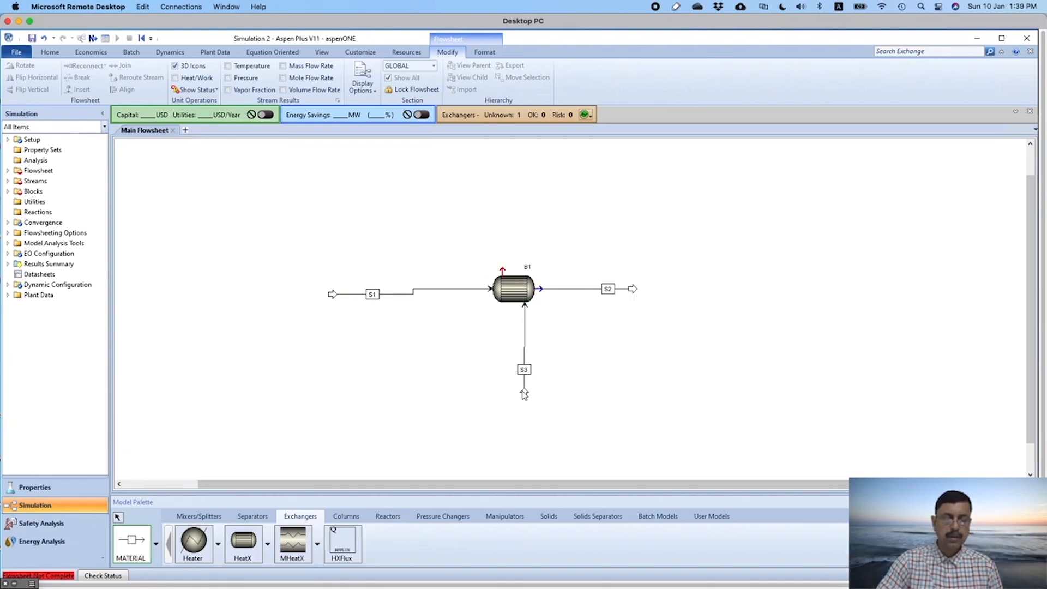
left_click(501, 268)
left_click(499, 191)
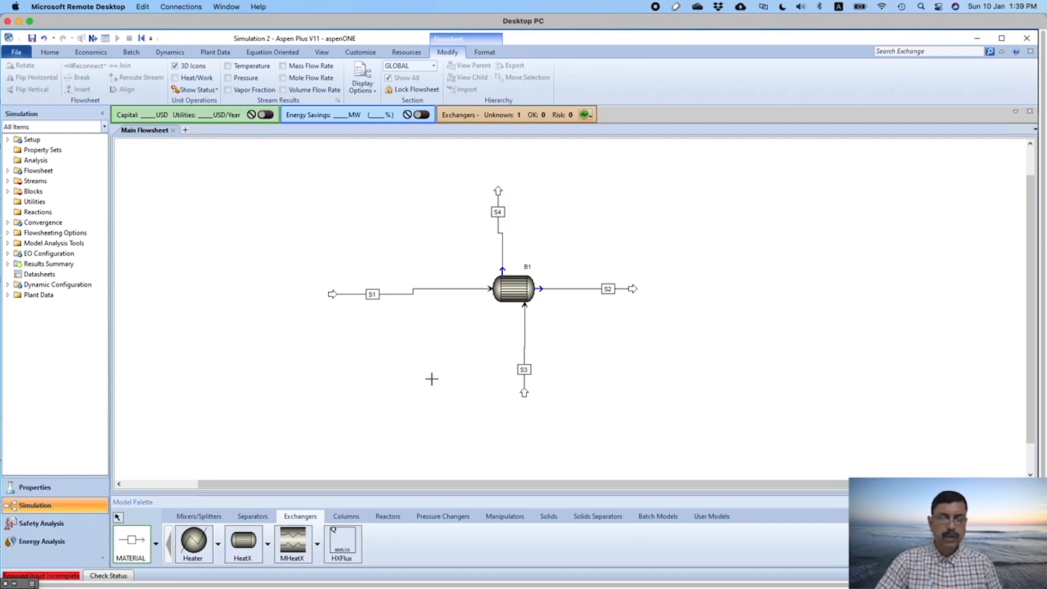
left_click(118, 517)
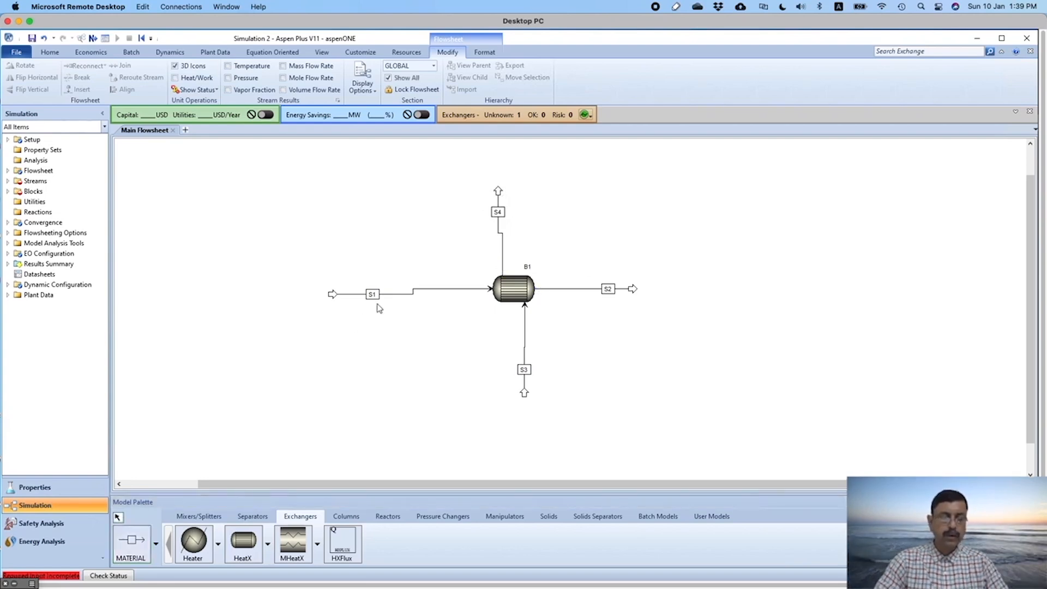
Step: Rename the left inlet stream BENIN, the right outlet BENOUT, the bottom inlet WATIN and the top outlet WATOUT
left_click(373, 296)
left_click(374, 295)
type("BENIN")
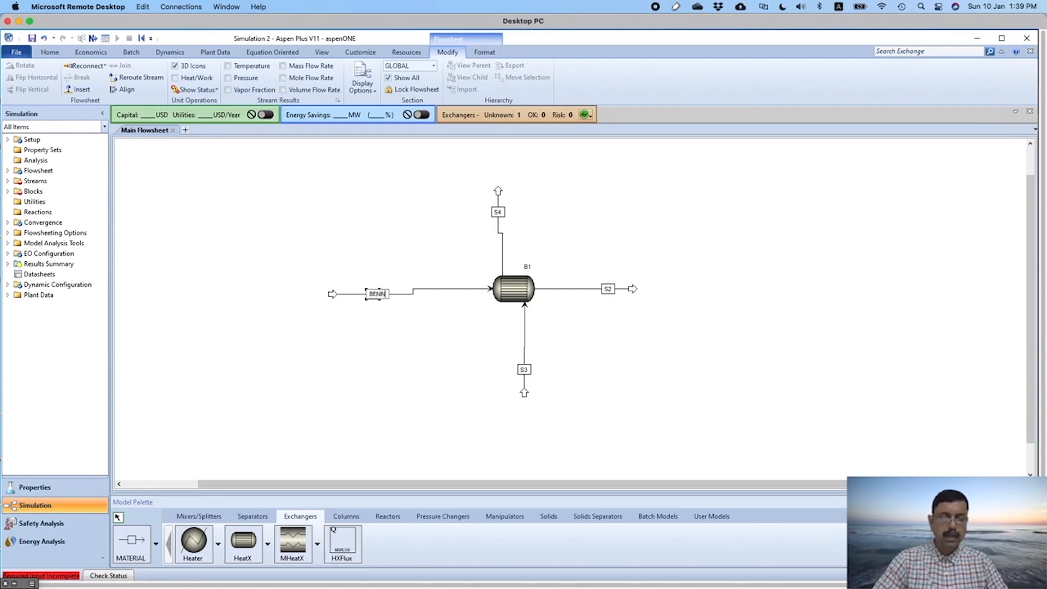
left_click(609, 289)
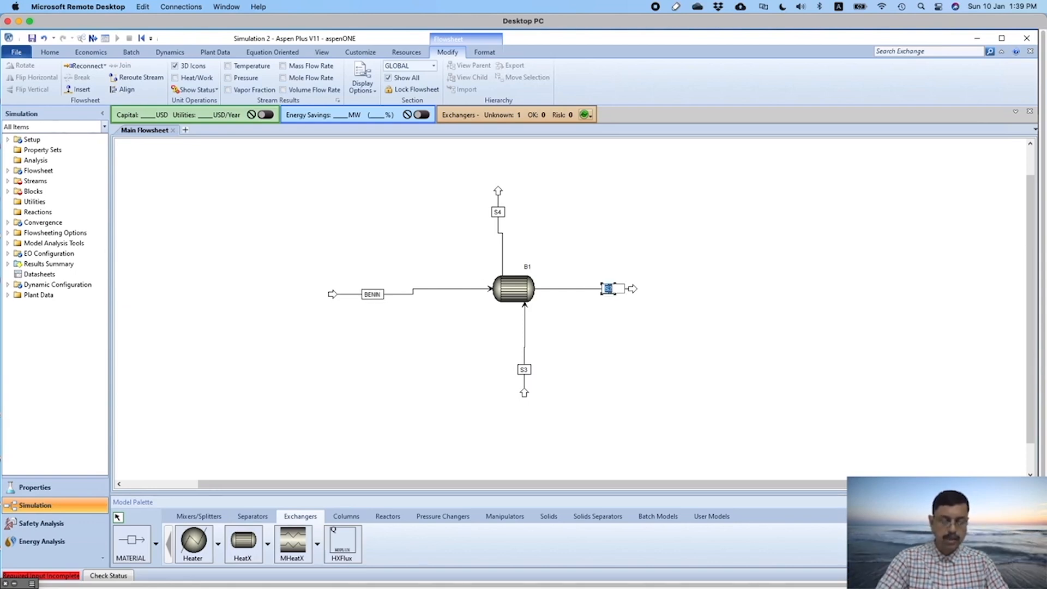
type("BENOUT")
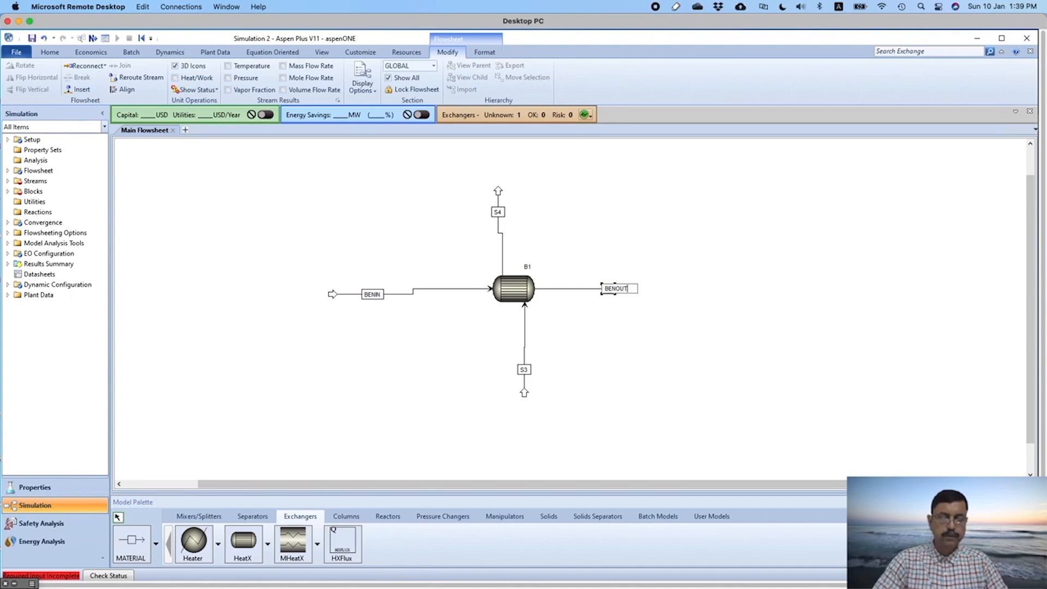
left_click(523, 370)
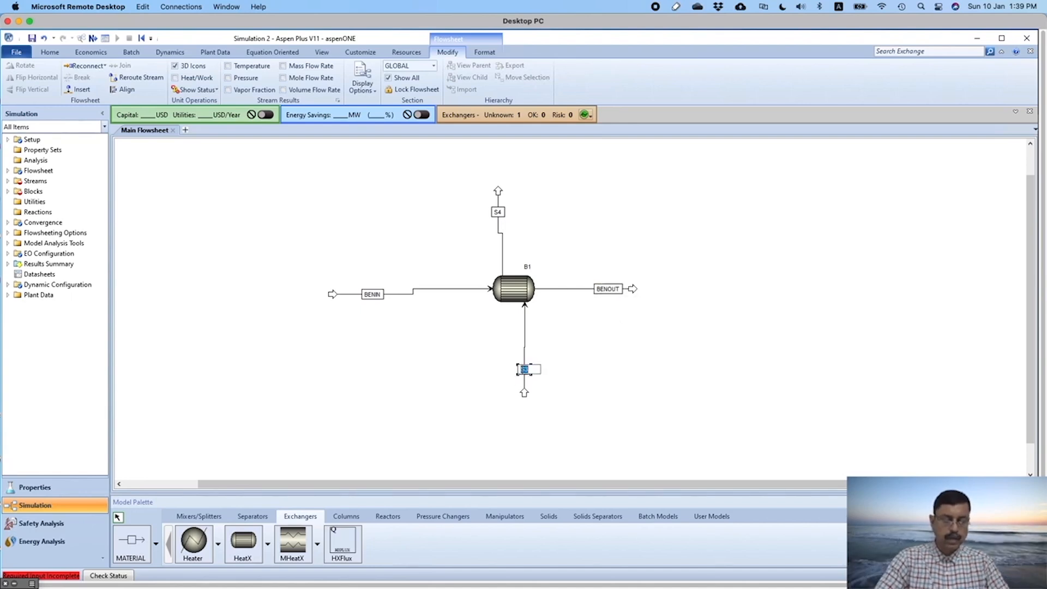
type("WATIN")
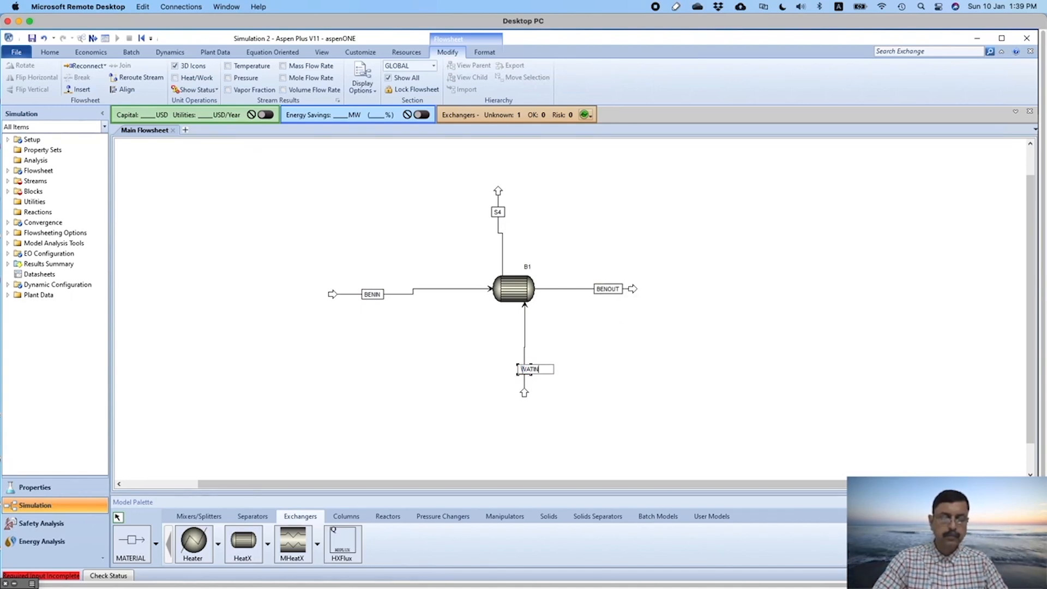
left_click(498, 212)
type("WATOUT")
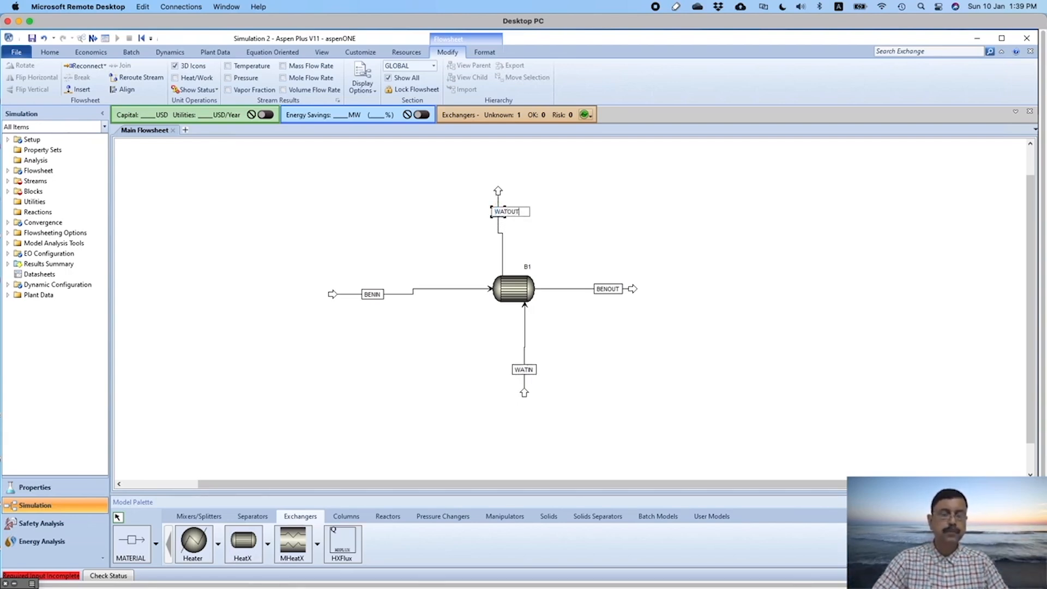
key("Return")
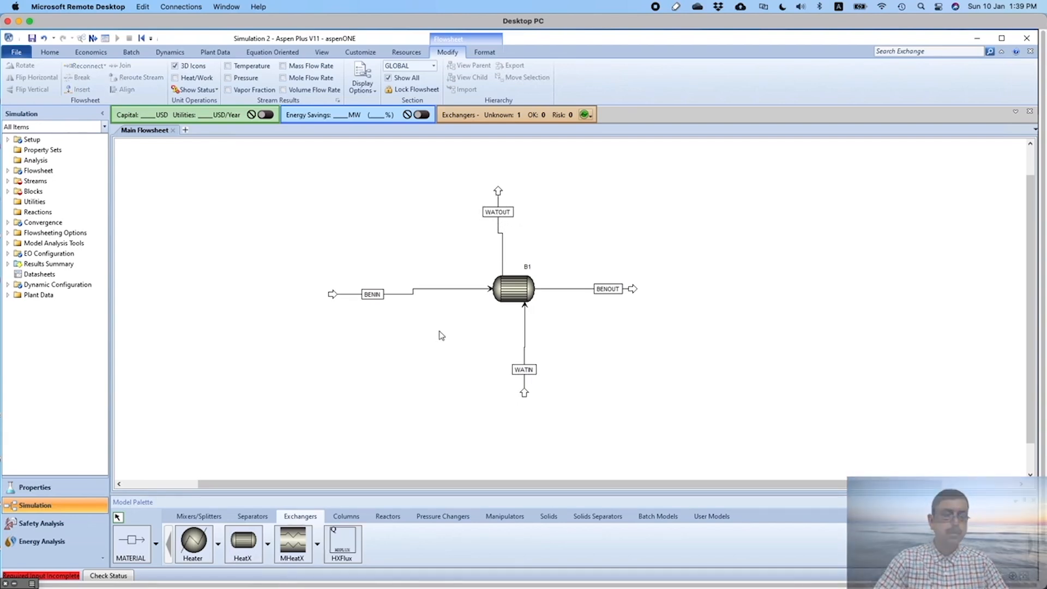
Step: Set the BENIN stream's temperature to 30 C and pressure to 2 bar, following the benzene data on the example slide
left_click(93, 38)
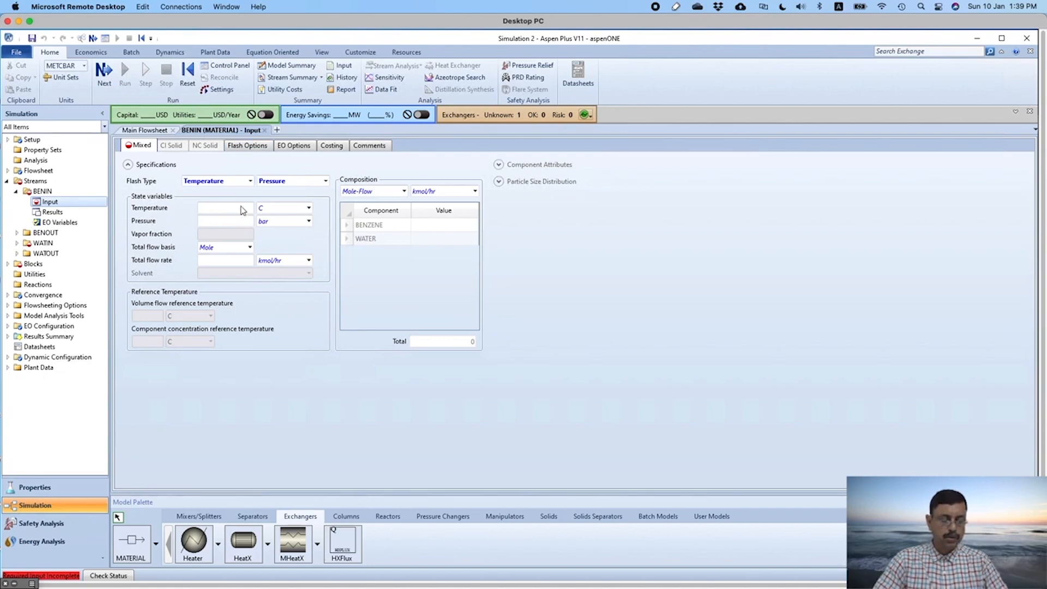
key("super+Tab")
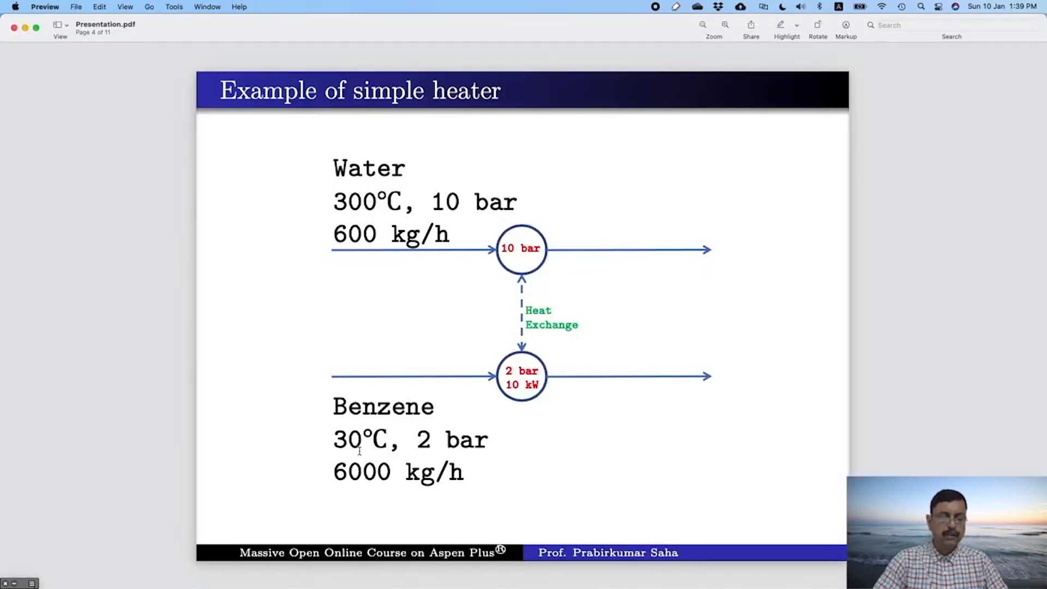
key("super+Tab")
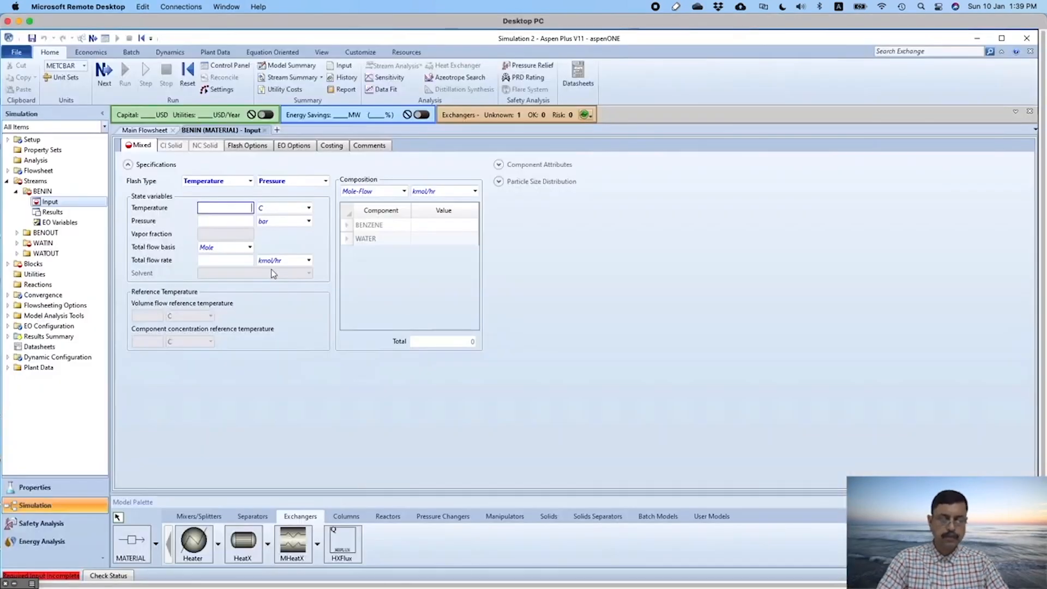
type("30")
left_click(240, 221)
type("2")
Step: Enter the BENIN stream composition on a mass-flow basis as 6000 kg/hr of benzene, following the example slide
key("super+Tab")
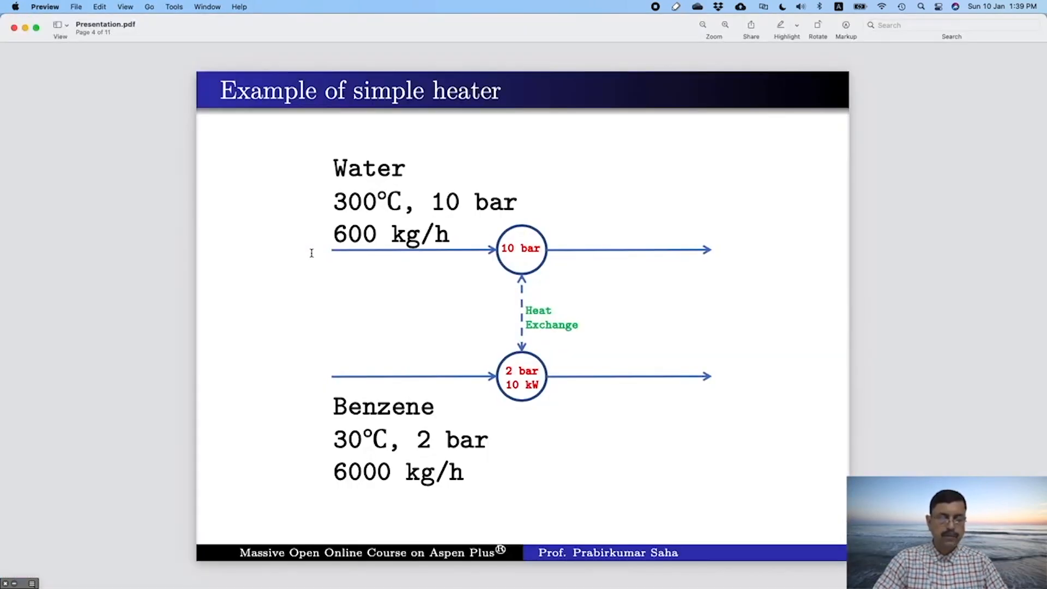
key("super+Tab")
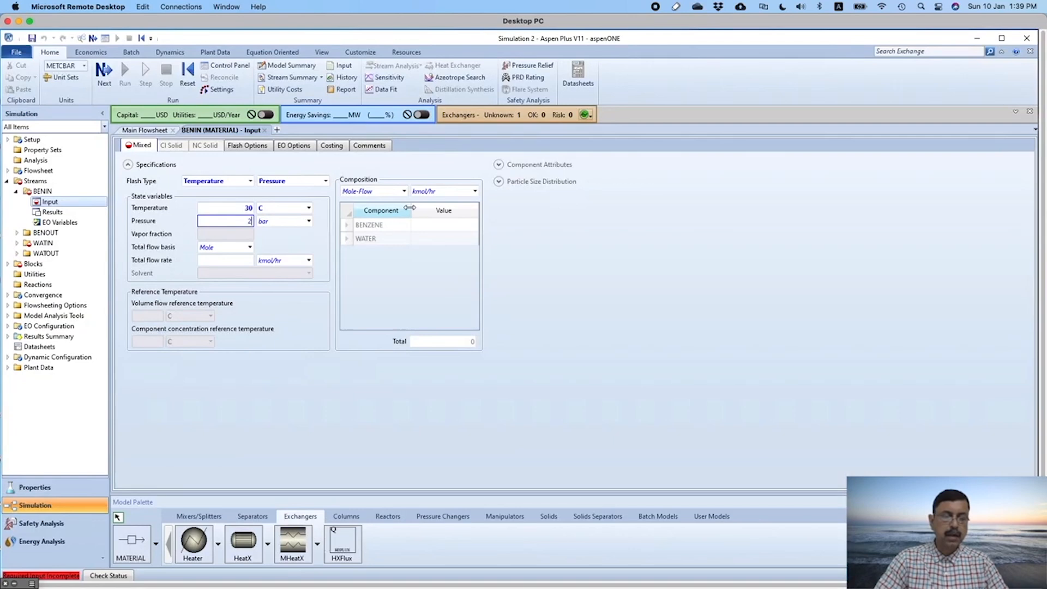
left_click(403, 191)
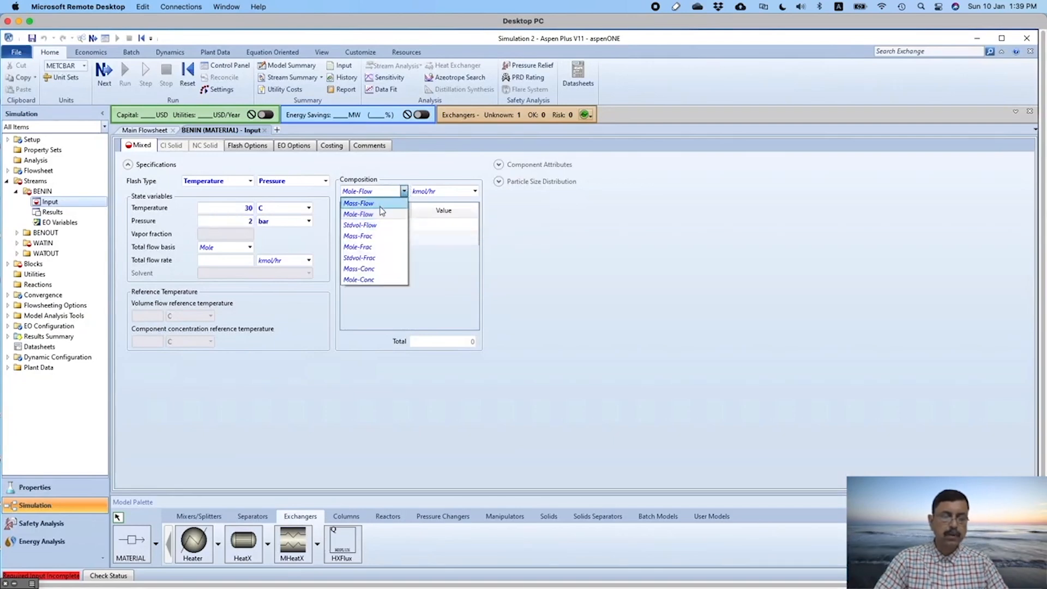
left_click(360, 203)
left_click(448, 230)
type("6000")
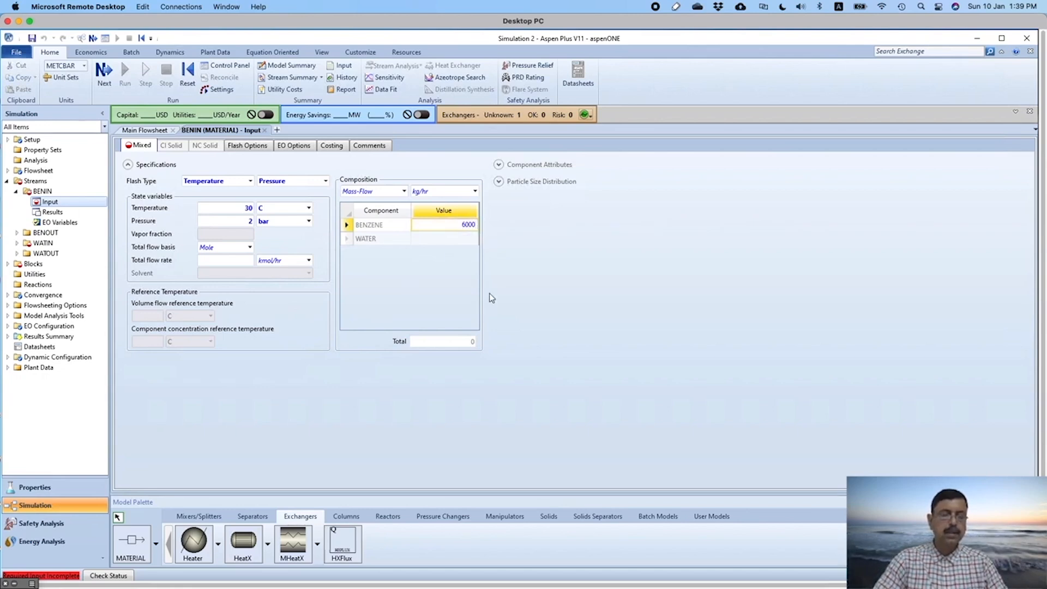
key("Return")
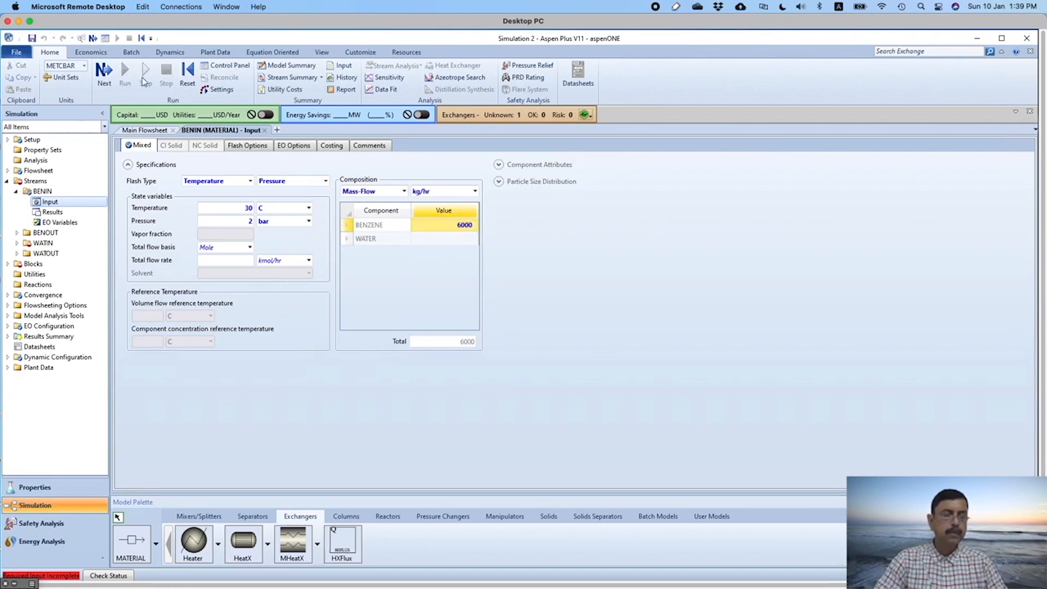
Step: Go to the WATIN stream input and set its temperature to 300 C and pressure to 10 bar, following the slide's water data
left_click(104, 70)
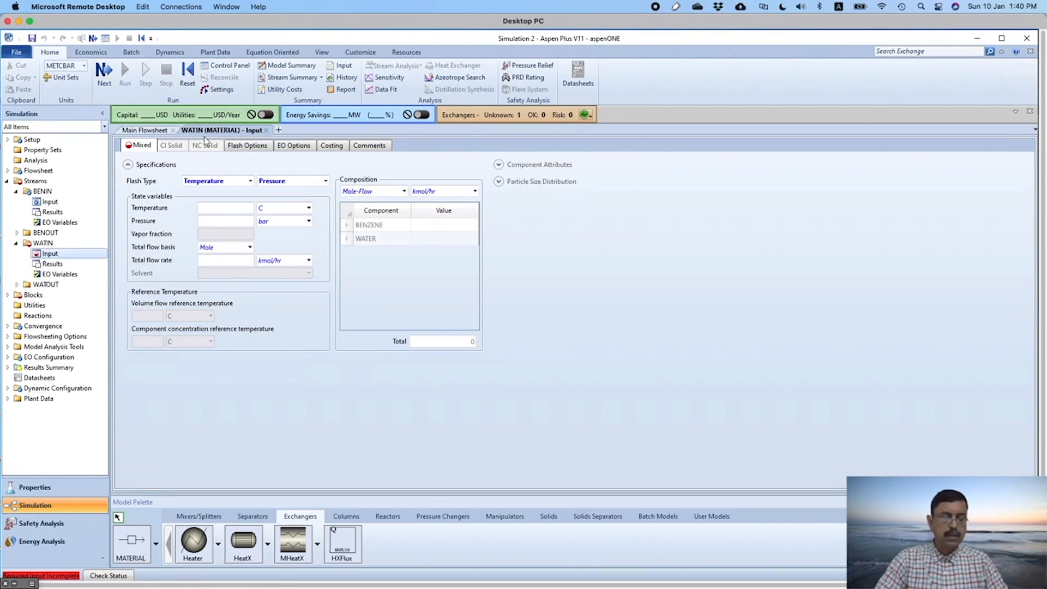
key("super+Tab")
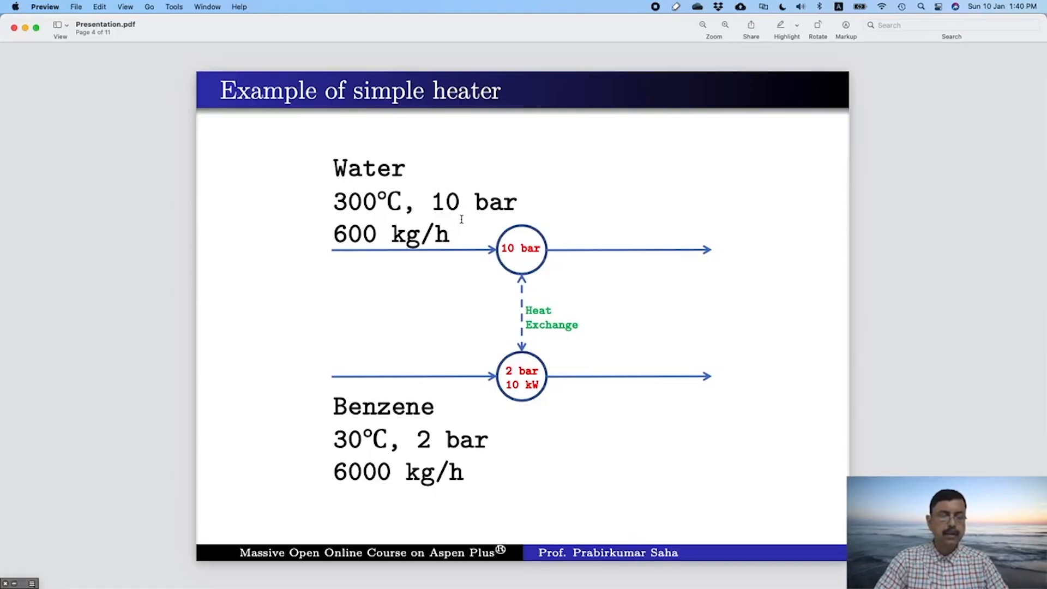
key("super+Tab")
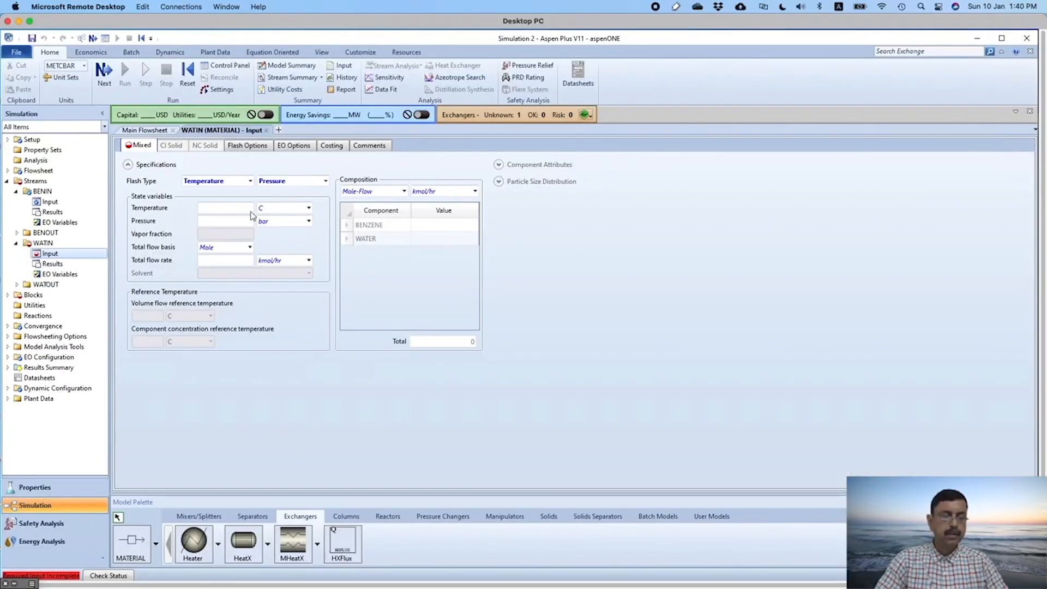
left_click(243, 208)
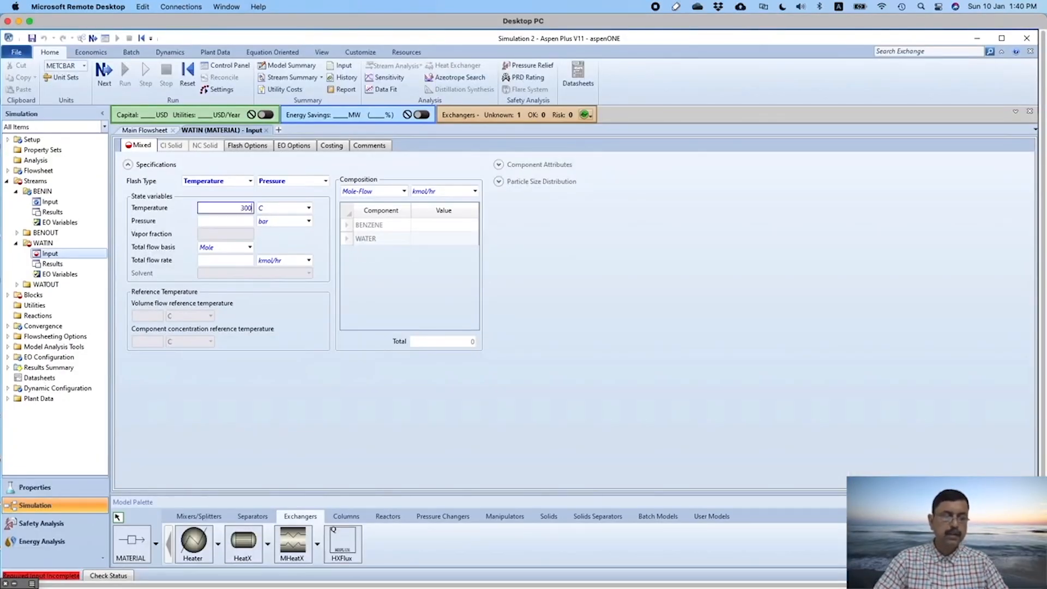
left_click(235, 223)
type("10")
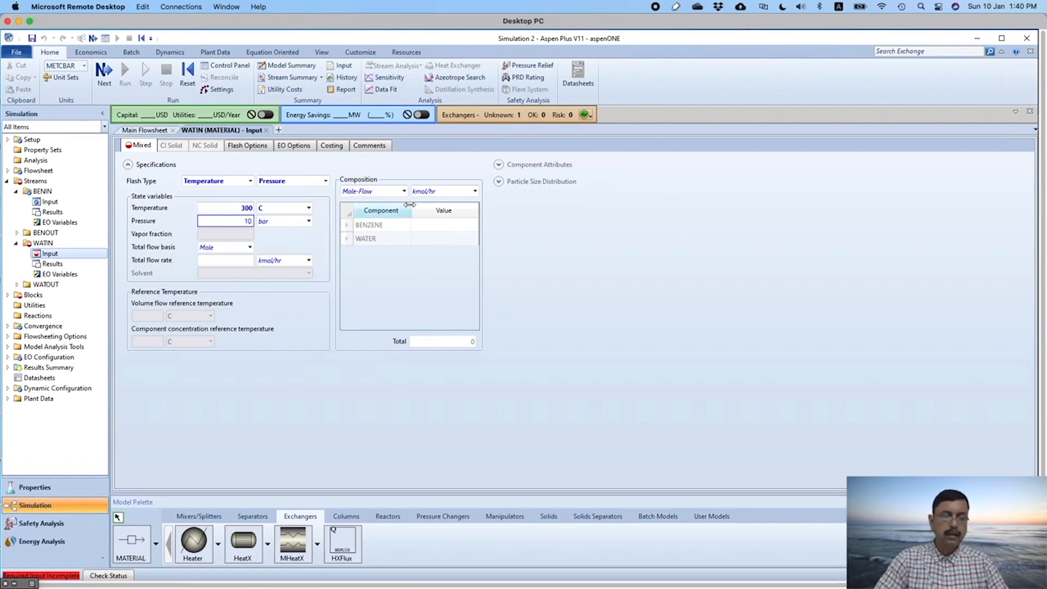
Step: Enter the WATIN stream composition on a mass-flow basis as 600 kg/hr of water
left_click(404, 191)
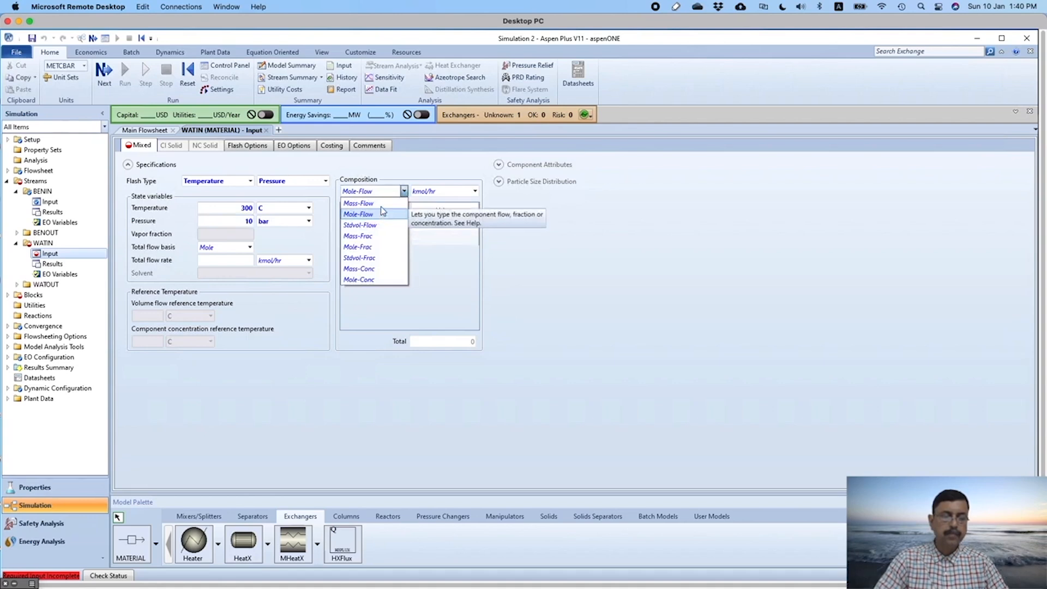
left_click(381, 205)
left_click(444, 237)
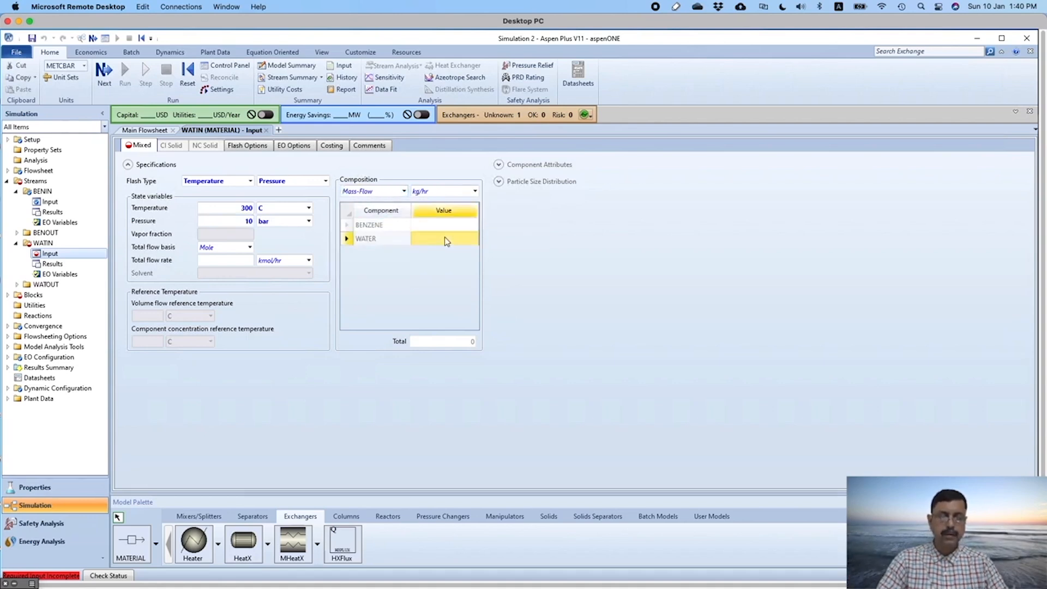
type("600")
key("Return")
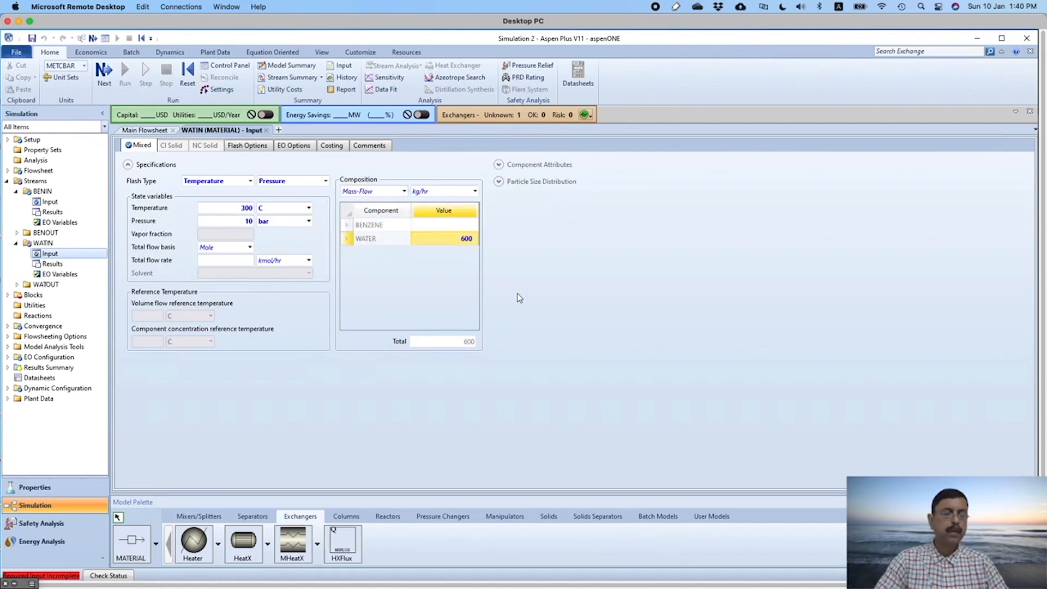
Step: Go to the setup of HeatX block B1 and choose exchanger duty as the exchanger specification
left_click(104, 71)
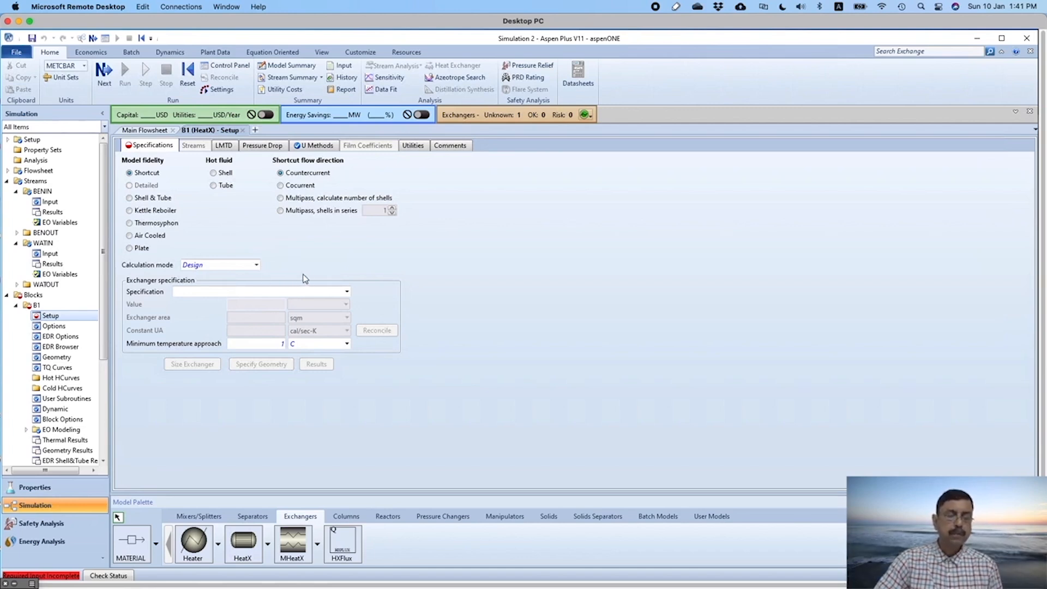
left_click(347, 291)
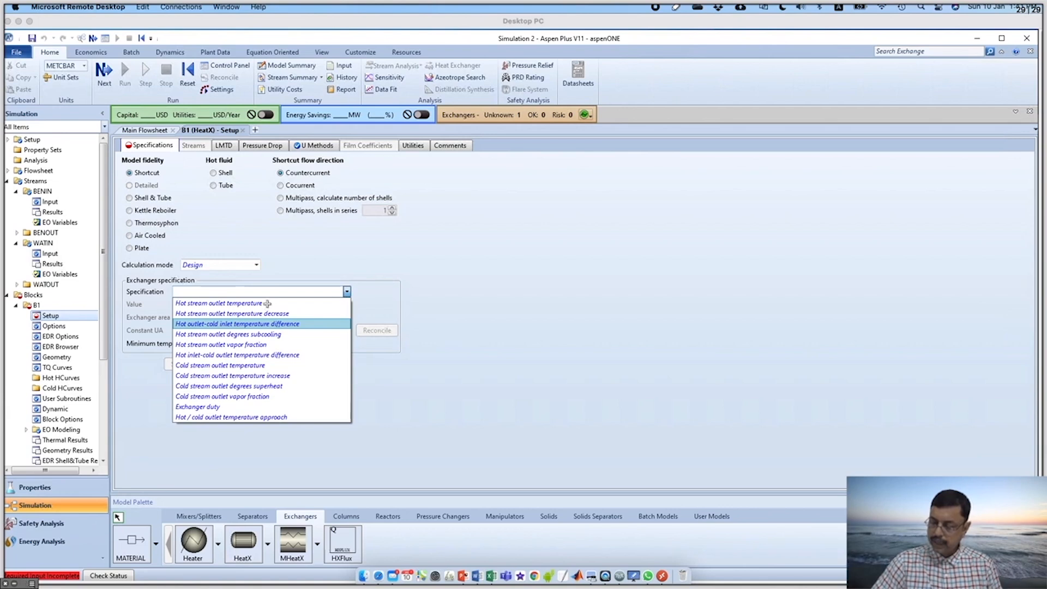
left_click_drag(269, 302, 286, 296)
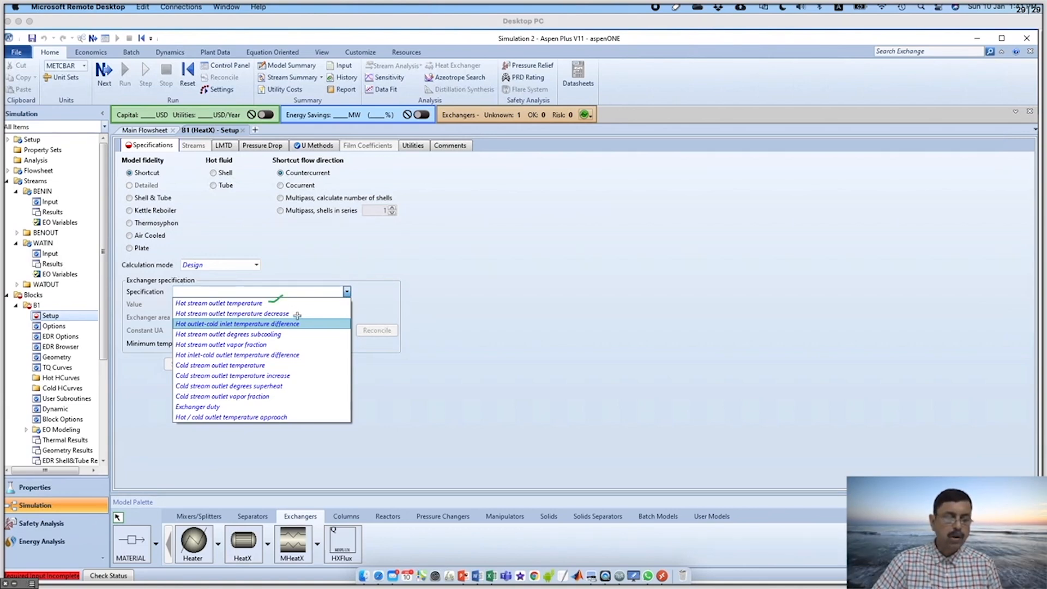
left_click_drag(298, 310, 315, 308)
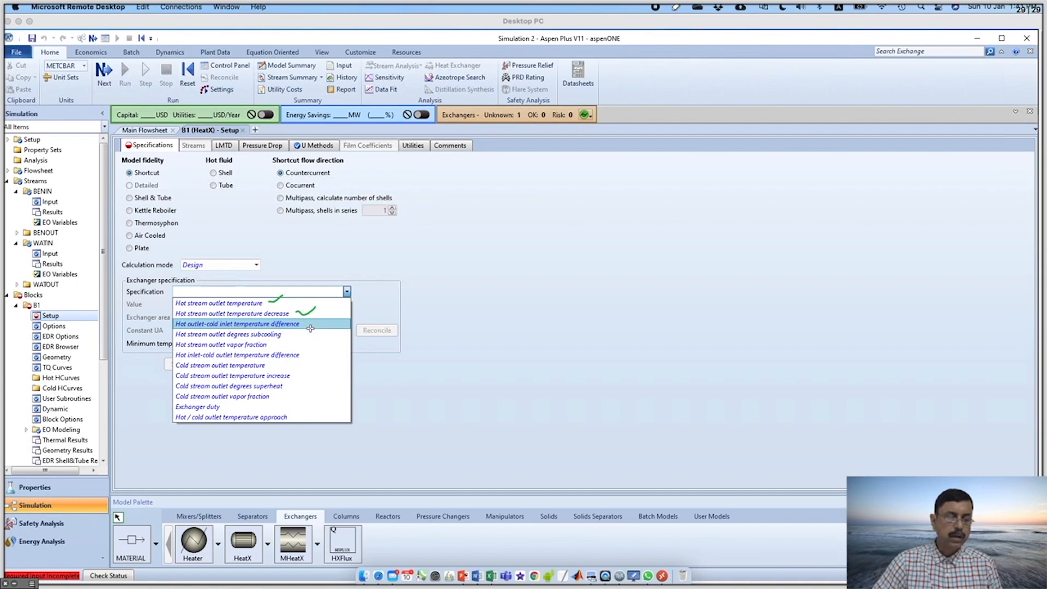
mouse_move(309, 323)
left_mouse_down()
mouse_move(326, 317)
mouse_move(300, 347)
mouse_move(308, 341)
left_mouse_up()
key("Escape")
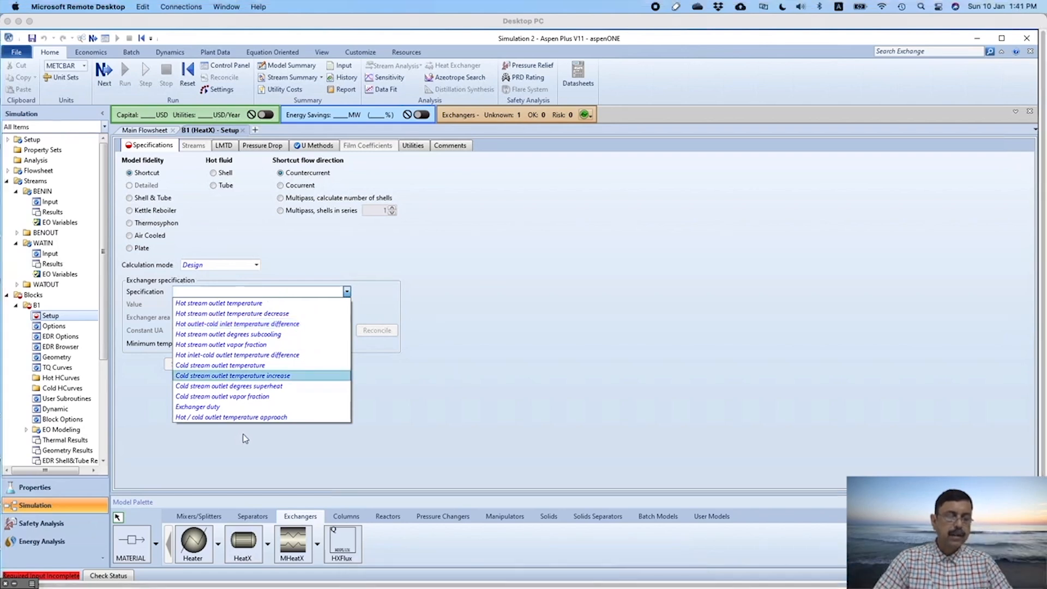
left_click(279, 410)
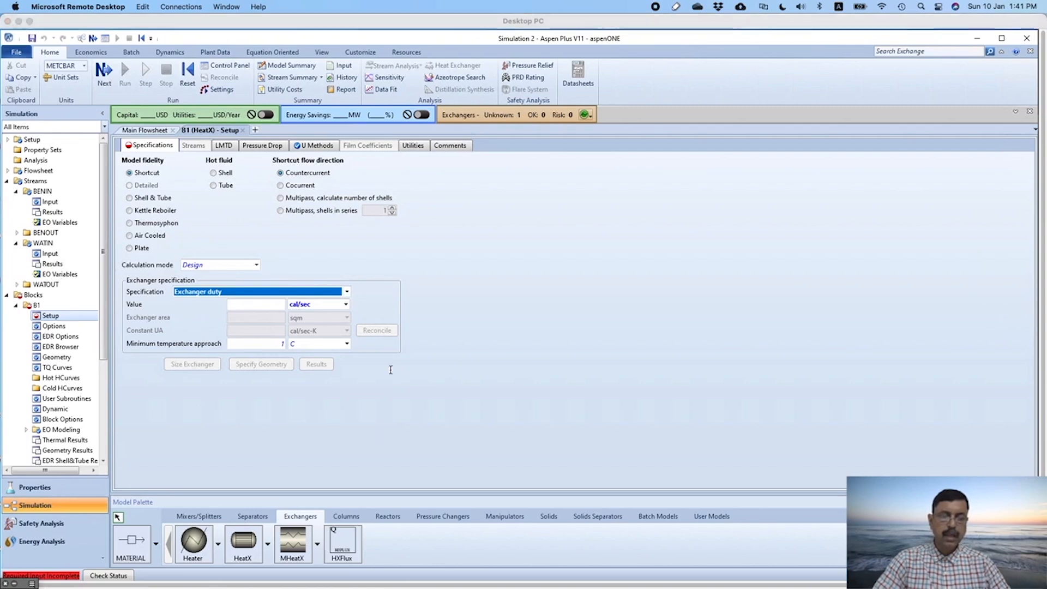
Step: Set the exchanger duty of block B1 to 10 kW, following the heat duty on the example slide
key("super+Tab")
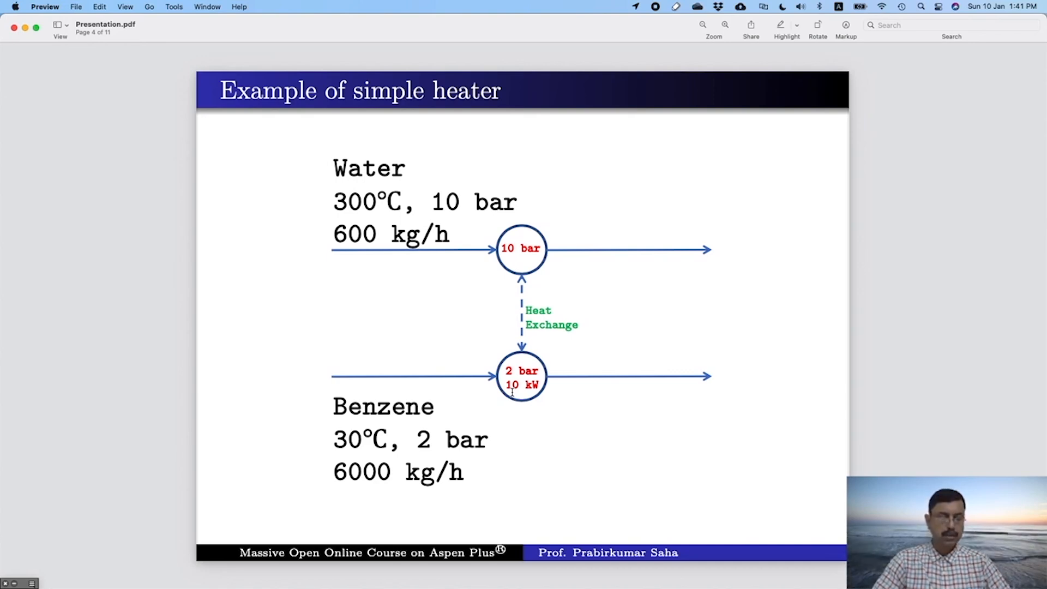
key("super+Tab")
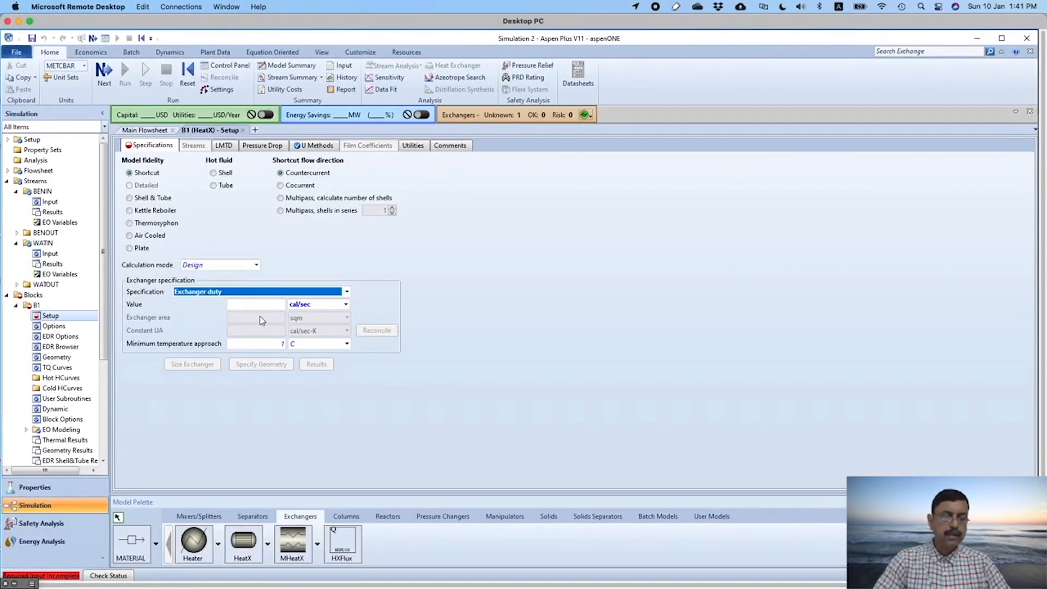
left_click(347, 305)
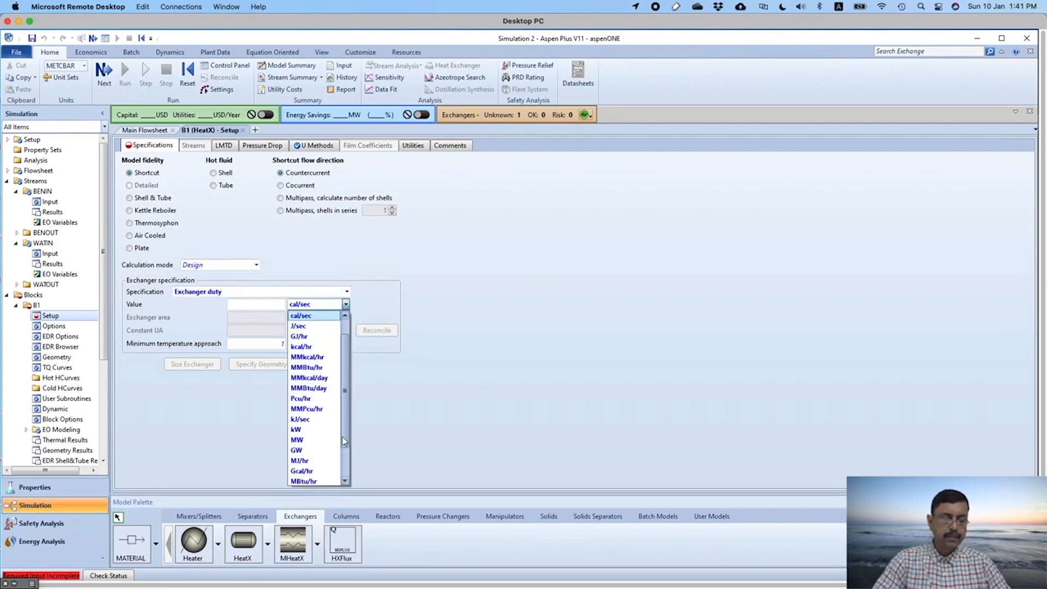
left_click(310, 433)
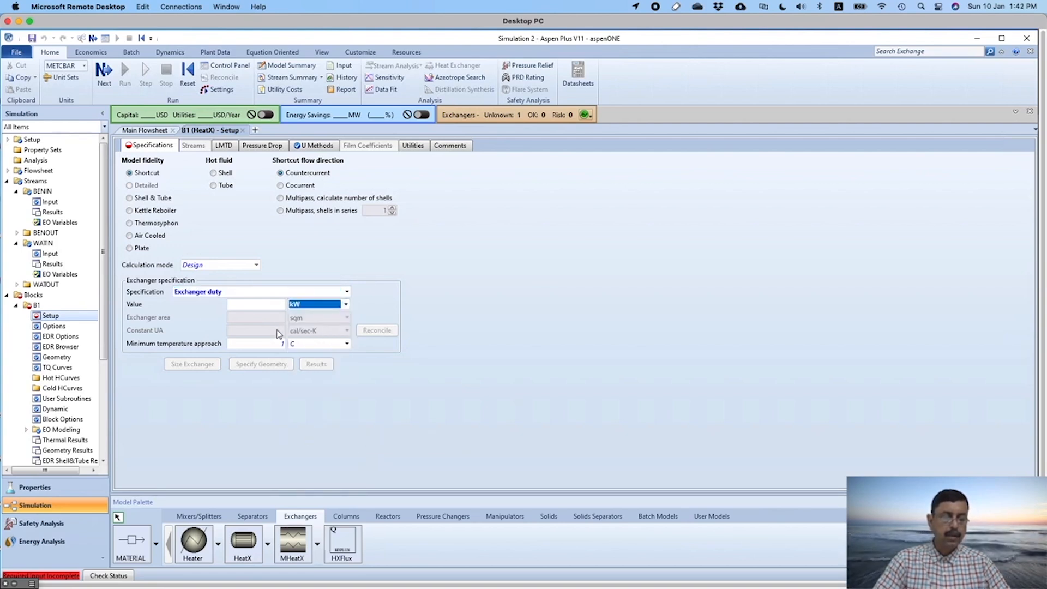
left_click(274, 303)
type("10")
key("Return")
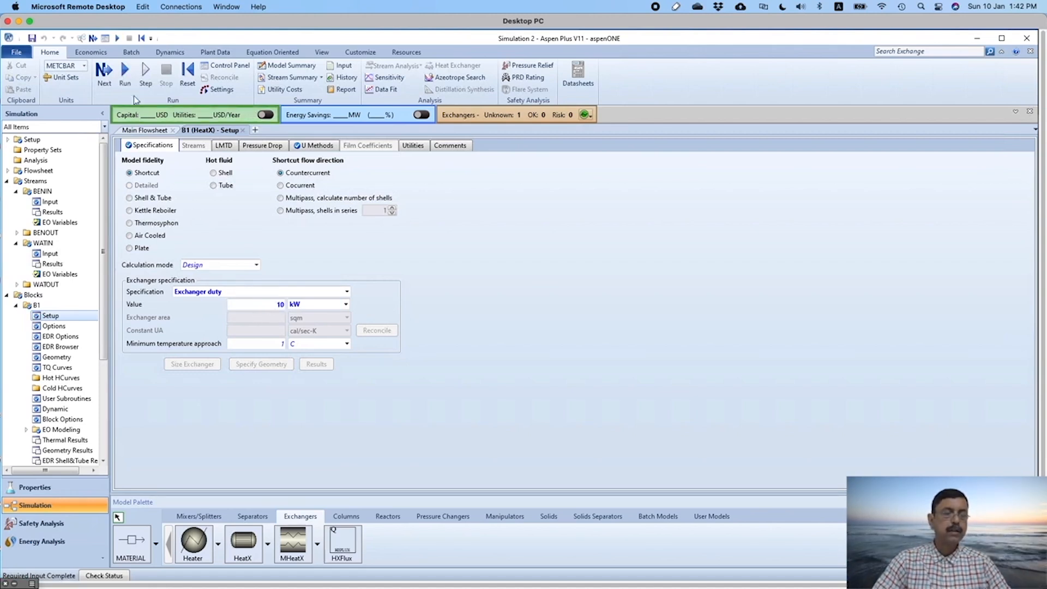
Step: Run the simulation, examine the thermal results of block B1 and return to the main flowsheet
left_click(125, 76)
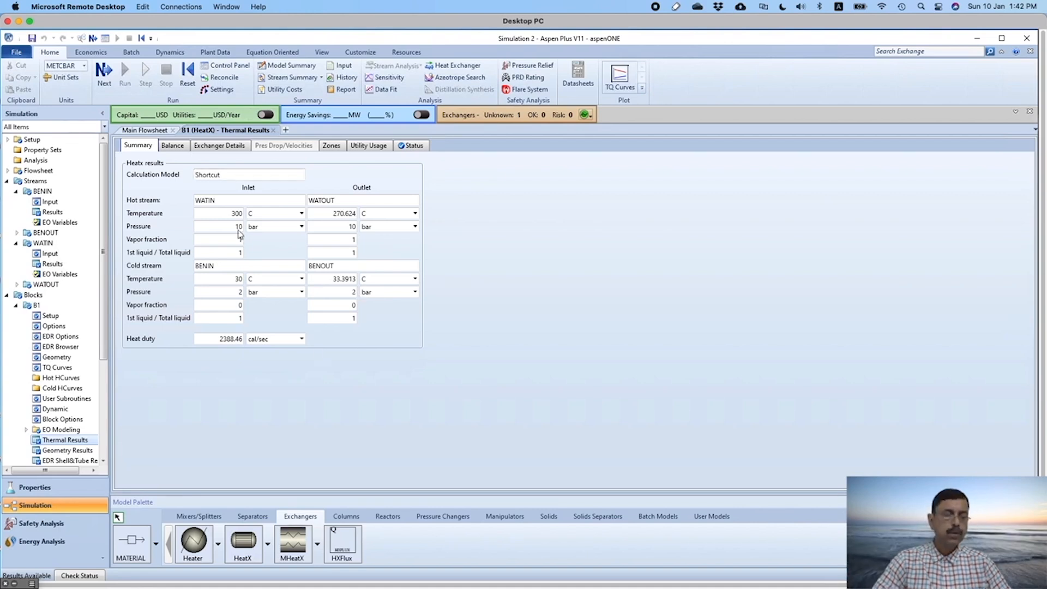
left_click(220, 147)
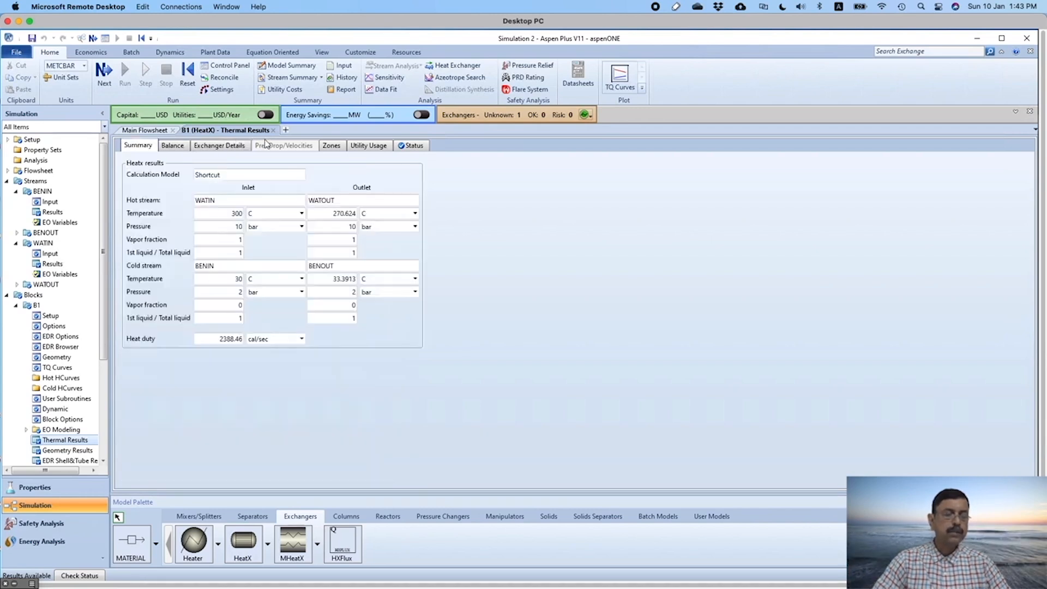
left_click(145, 130)
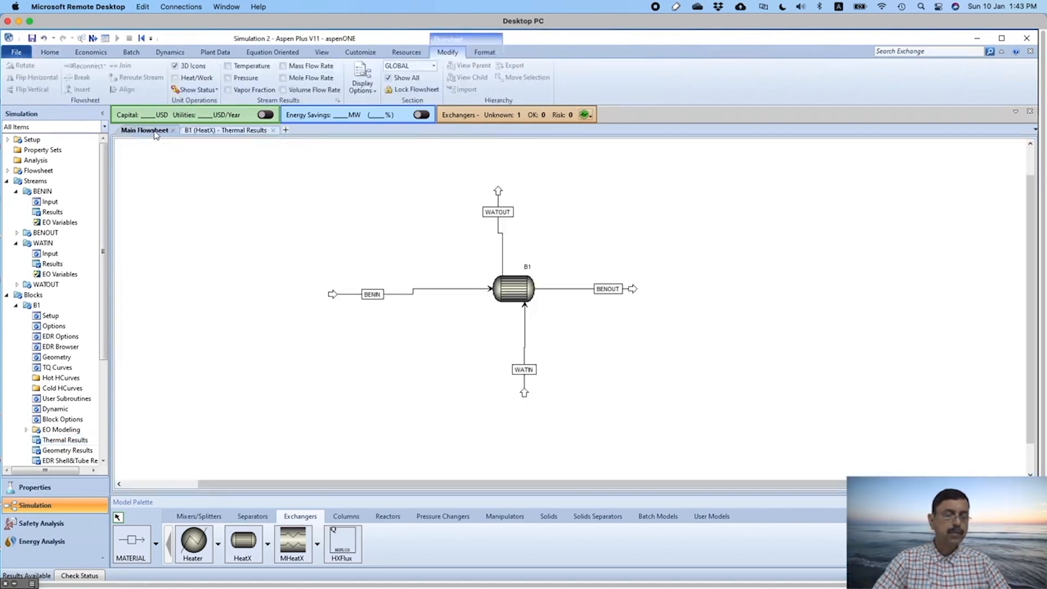
Step: Reopen the setup of block B1 and convert it to a rigorous Shell & Tube exchanger with the Size interactively method
left_click(53, 316)
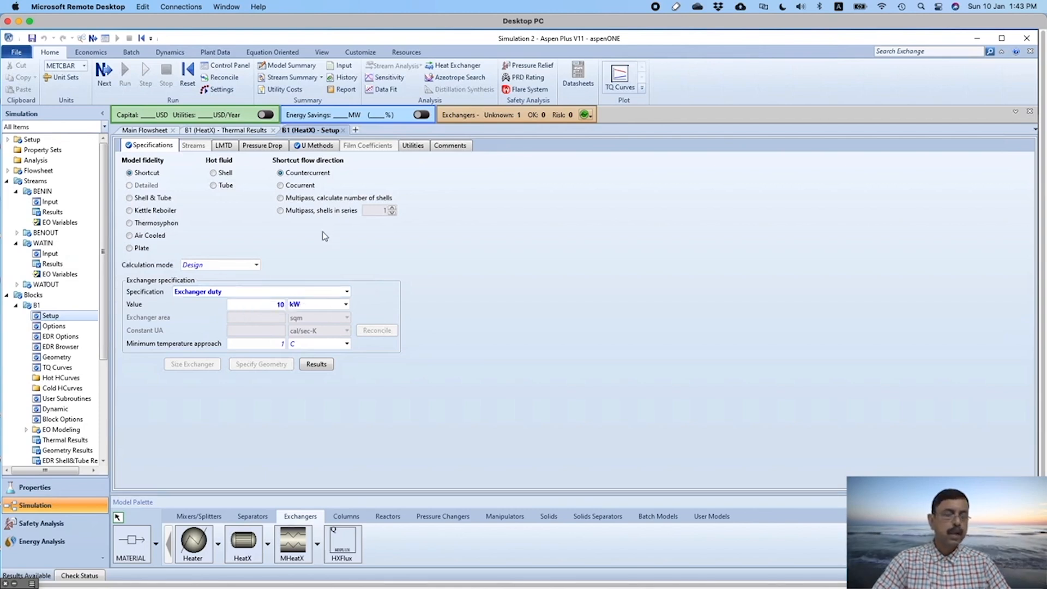
left_click(130, 199)
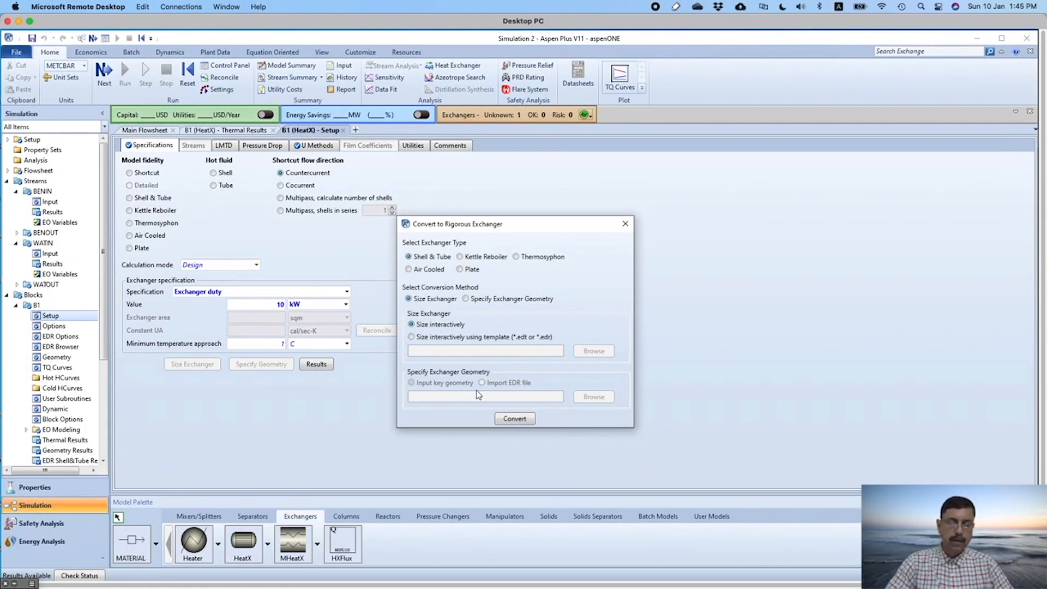
left_click(514, 418)
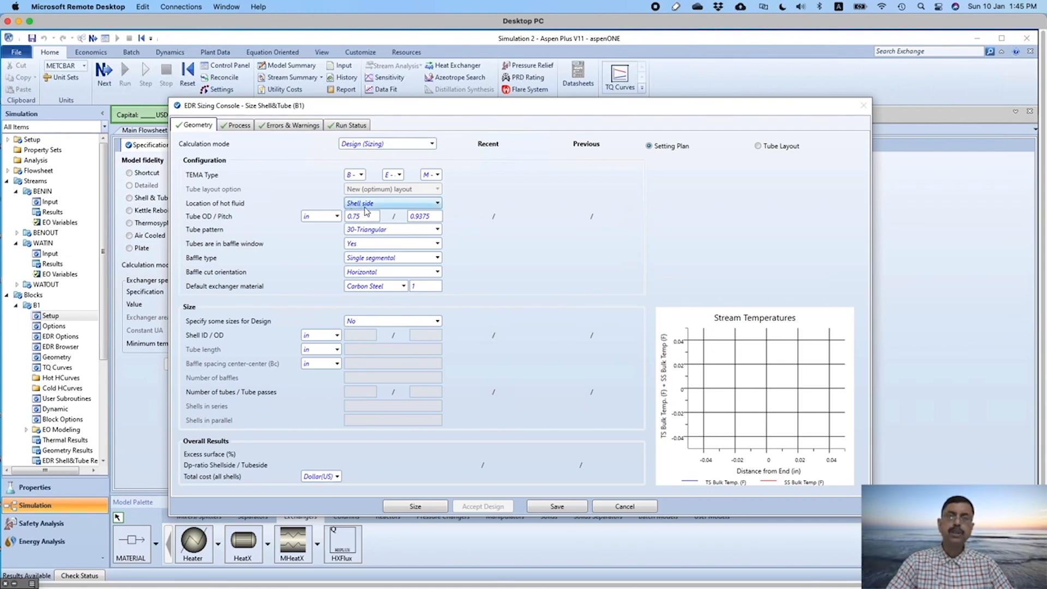
Step: Review the choices for hot fluid location, tube pattern, baffle type and baffle cut orientation, keeping shell side, 30-Triangular, single segmental and horizontal
left_click(438, 204)
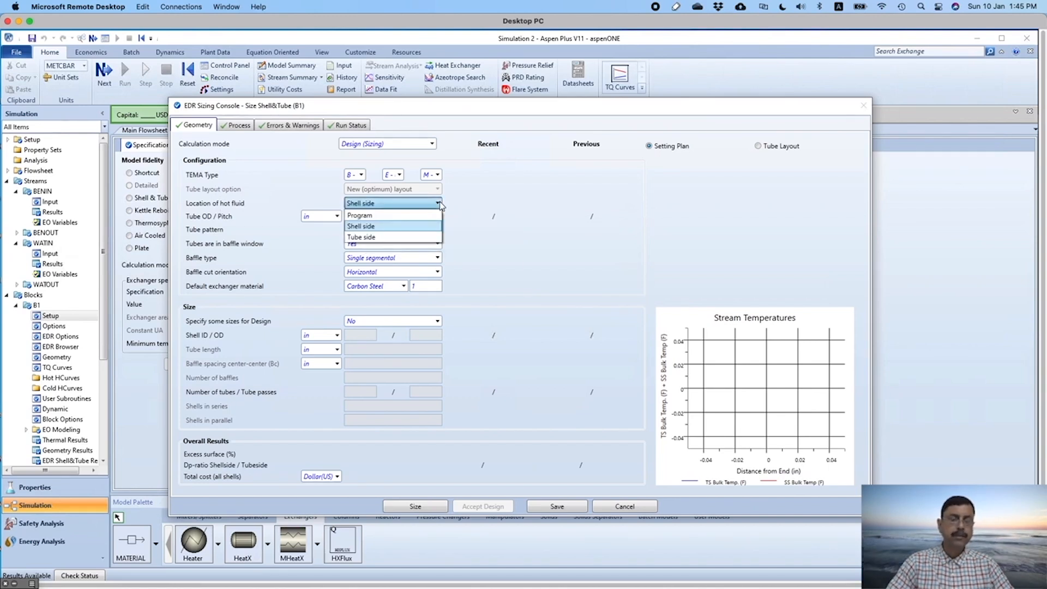
left_click(488, 199)
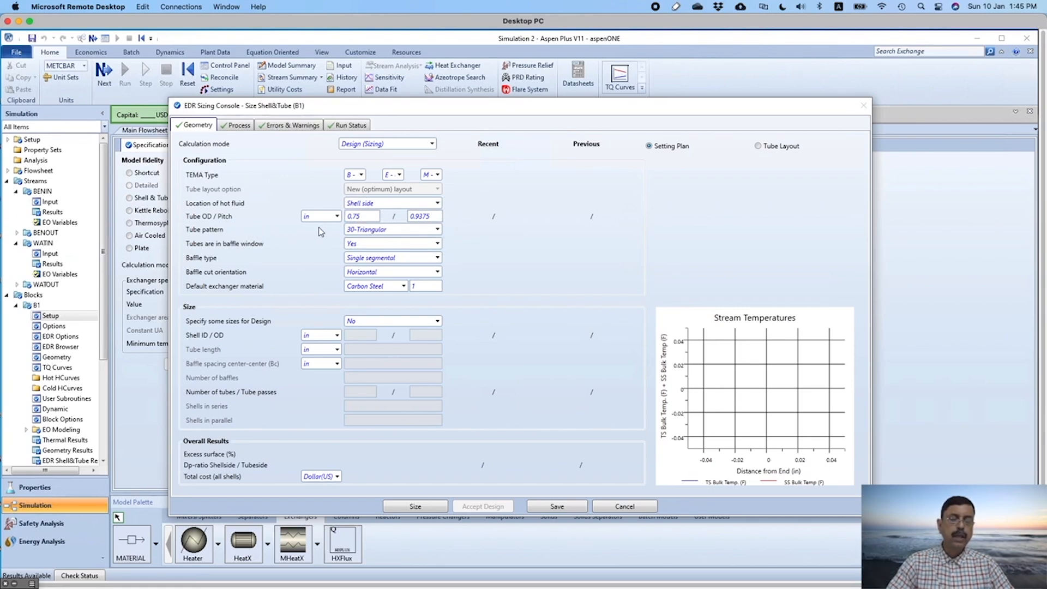
left_click(438, 230)
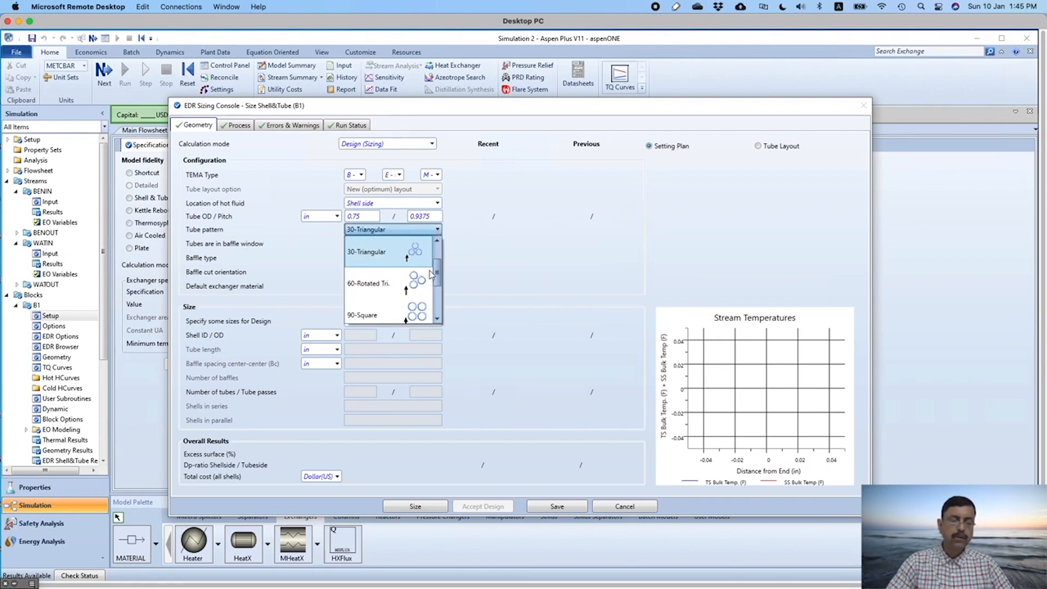
left_click(360, 252)
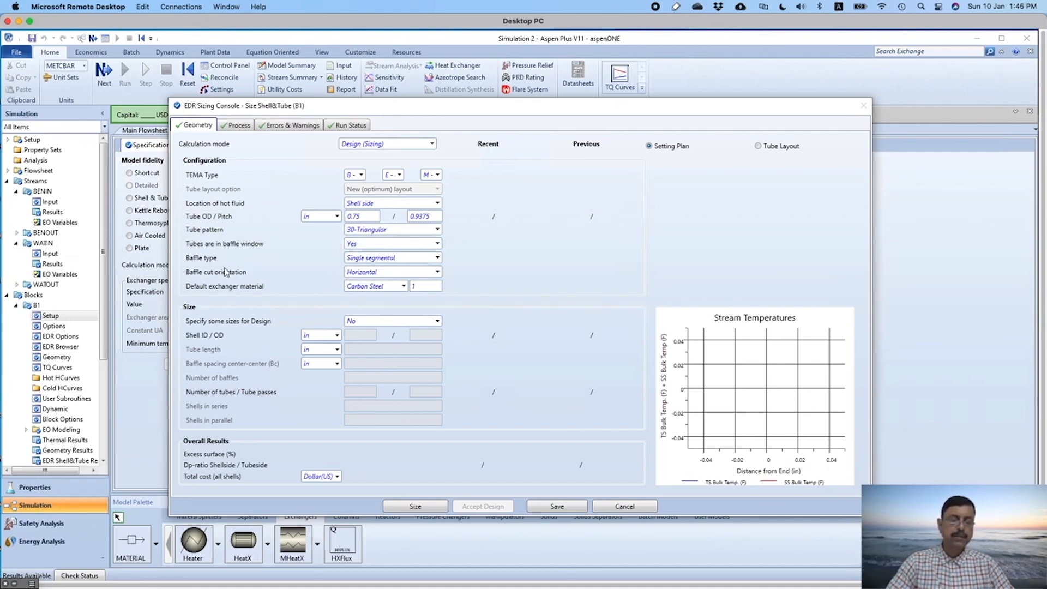
left_click(437, 260)
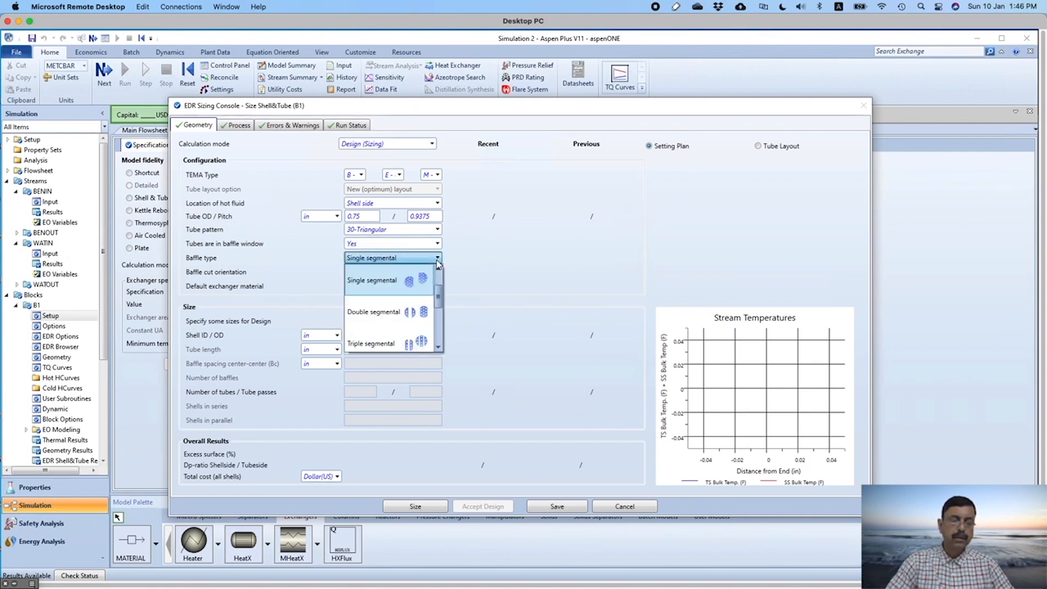
left_click(467, 287)
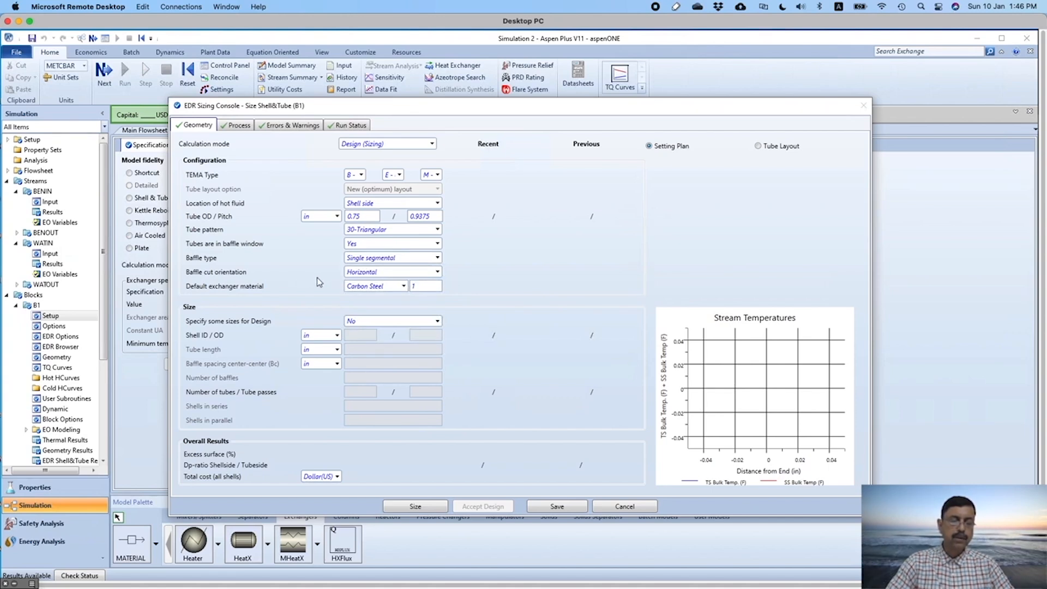
left_click(437, 272)
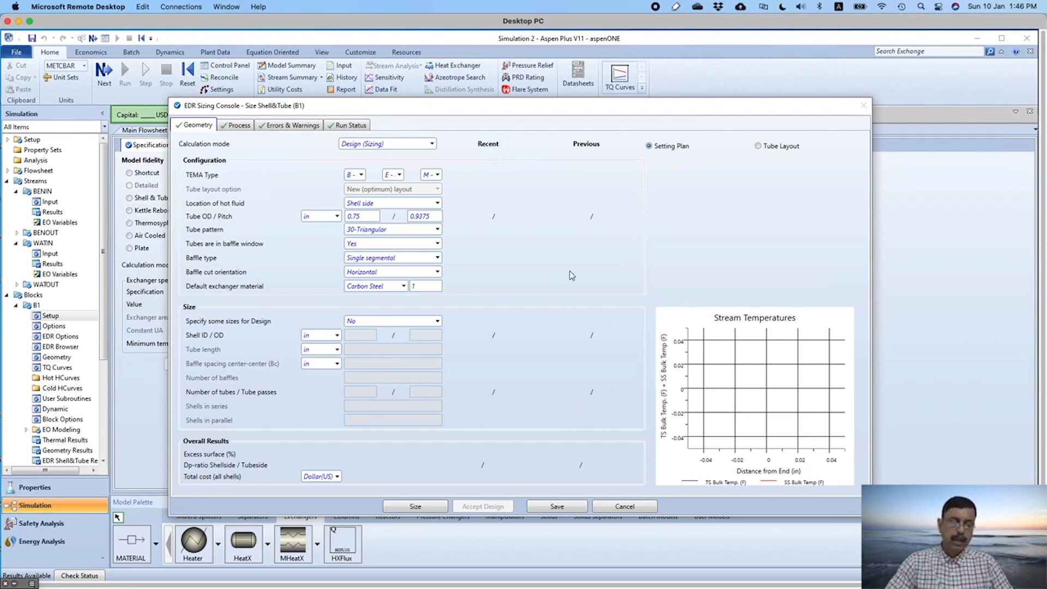
Step: Size the shell-and-tube exchanger B1 with the current geometry settings, review the sizing results and accept the design
left_click(420, 509)
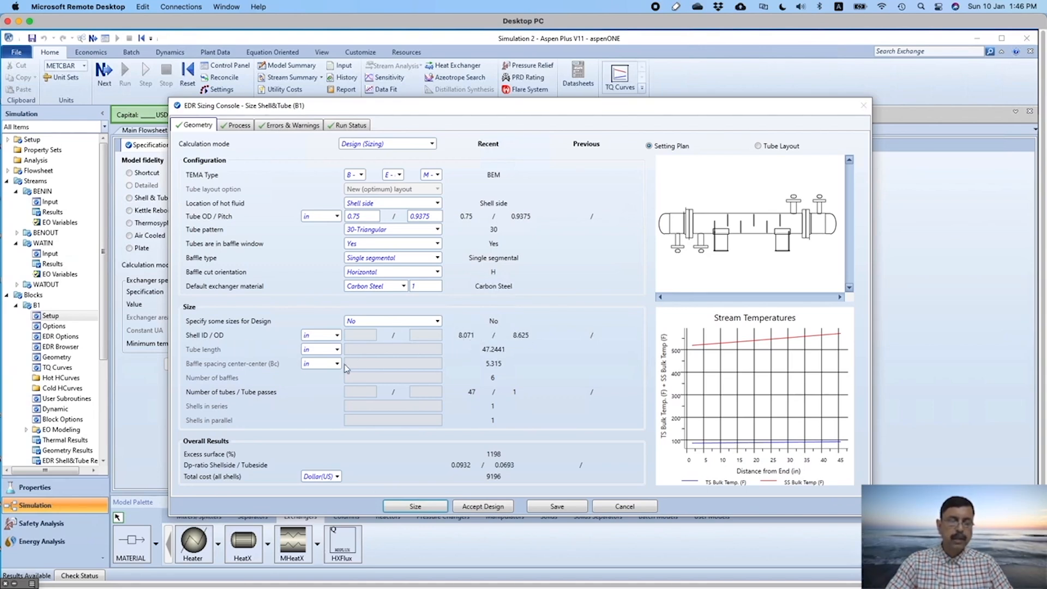
mouse_move(467, 357)
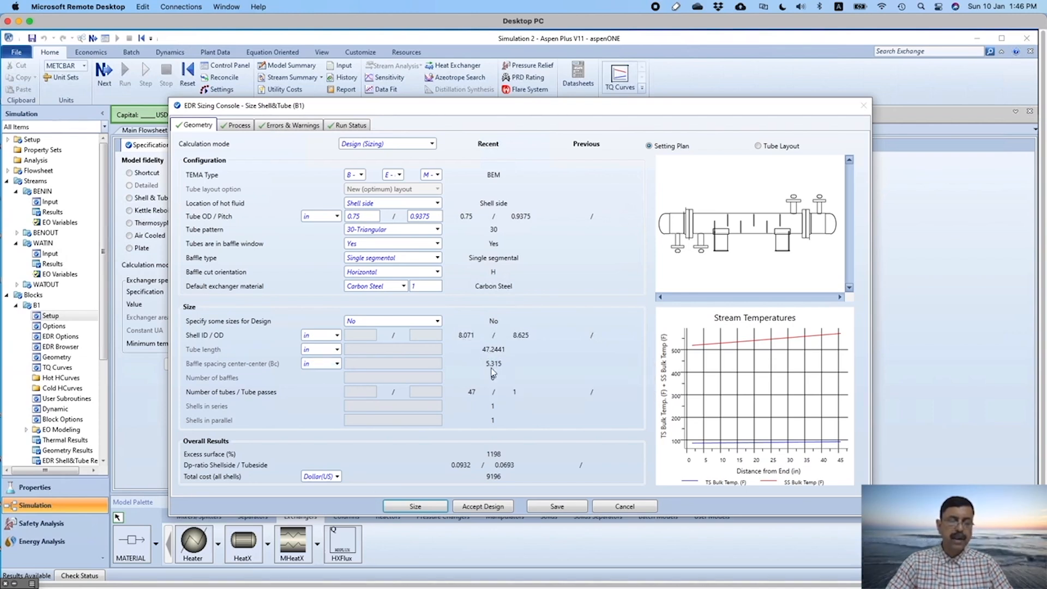
mouse_move(494, 373)
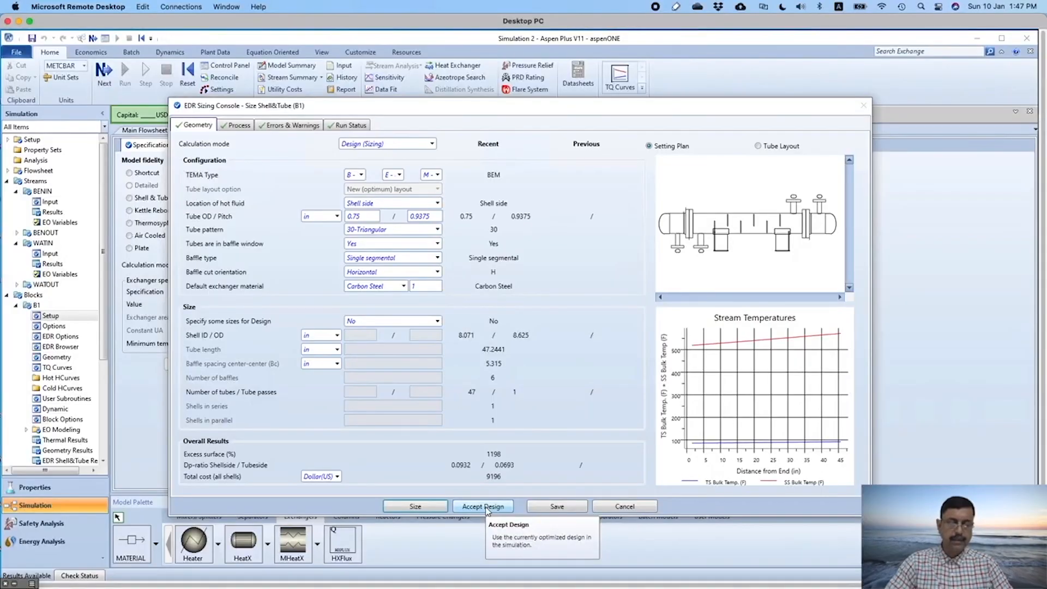
left_click(487, 506)
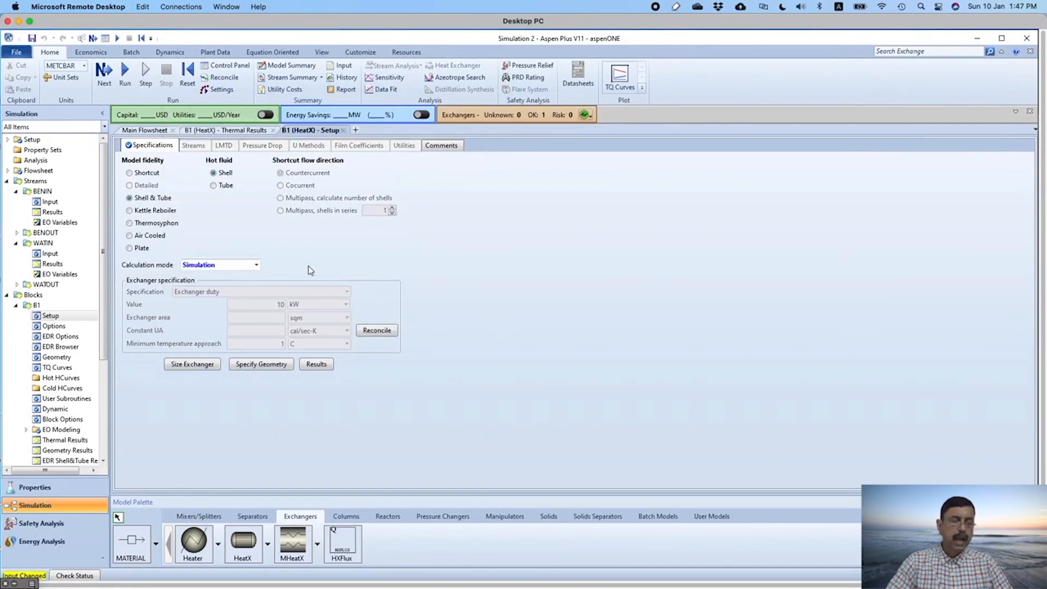
Step: Set the calculation mode of block B1 to Rating and run the simulation
left_click(257, 266)
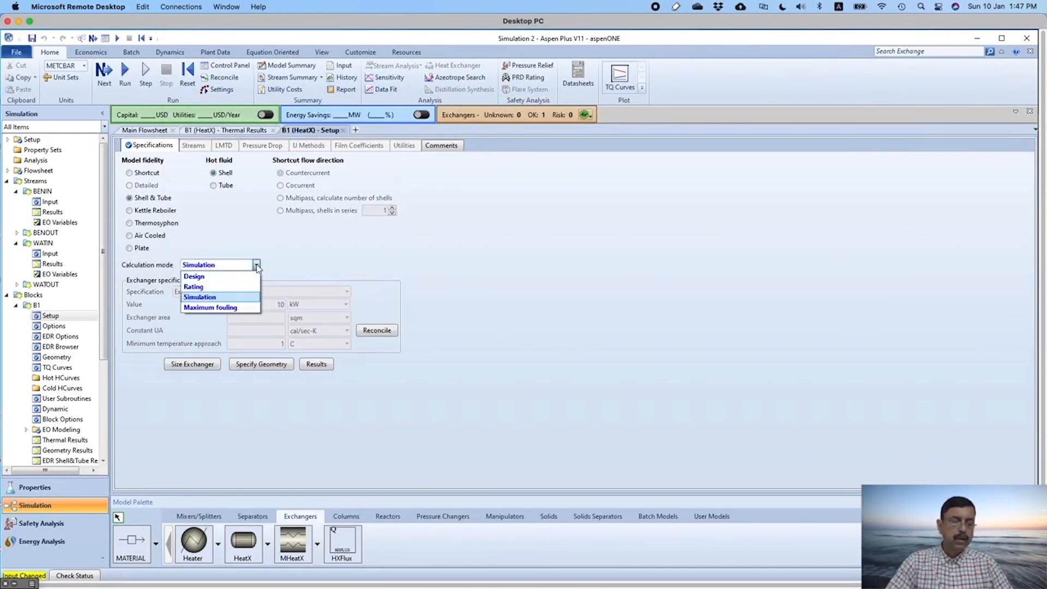
left_click(239, 289)
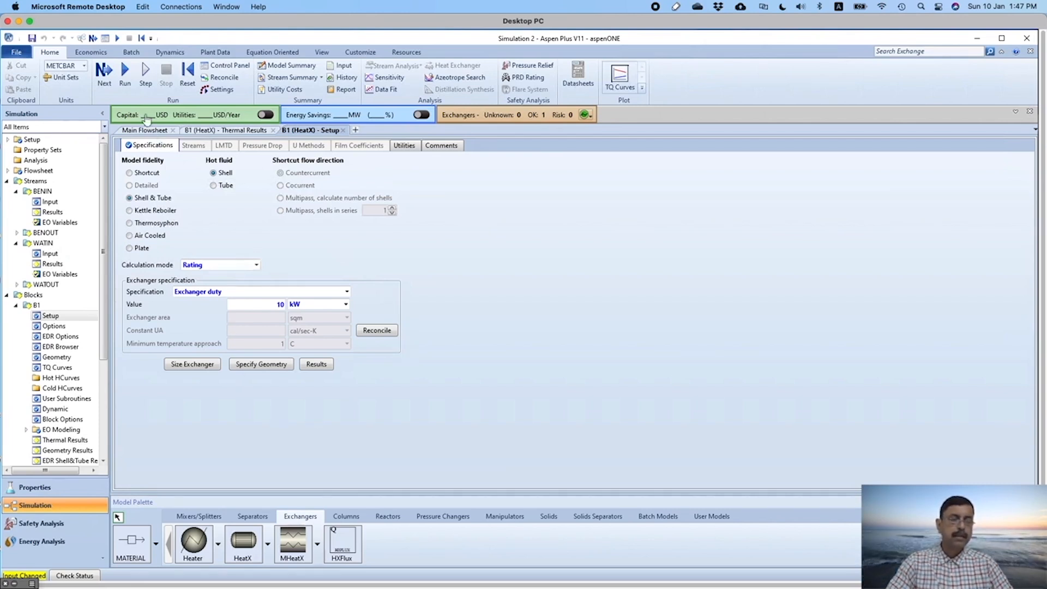
left_click(125, 71)
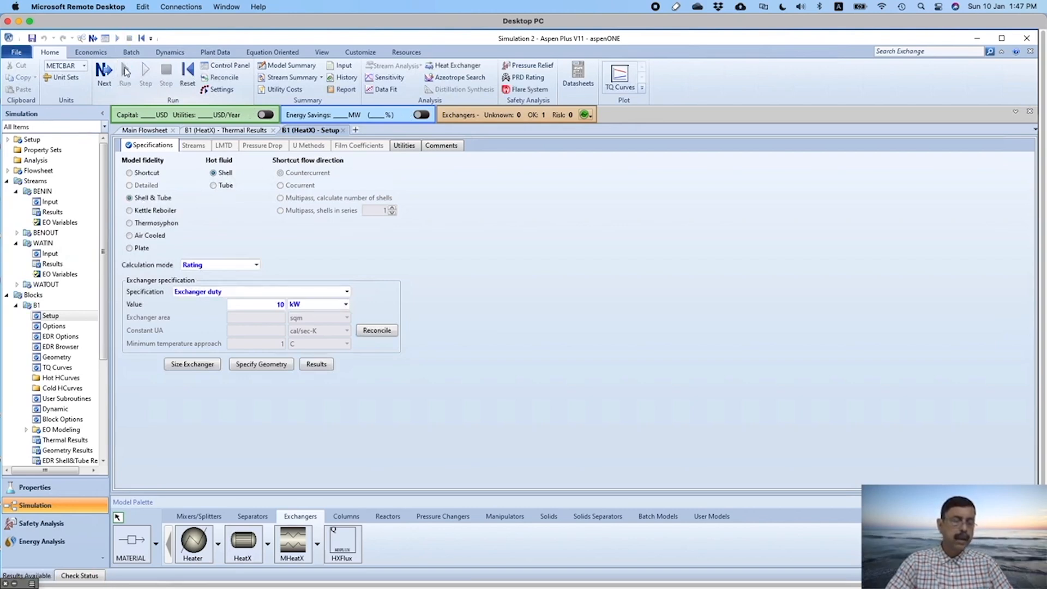
Step: Examine the thermal results summary of block B1 with the heat duty in kW, and check the exchanger details
double_click(66, 440)
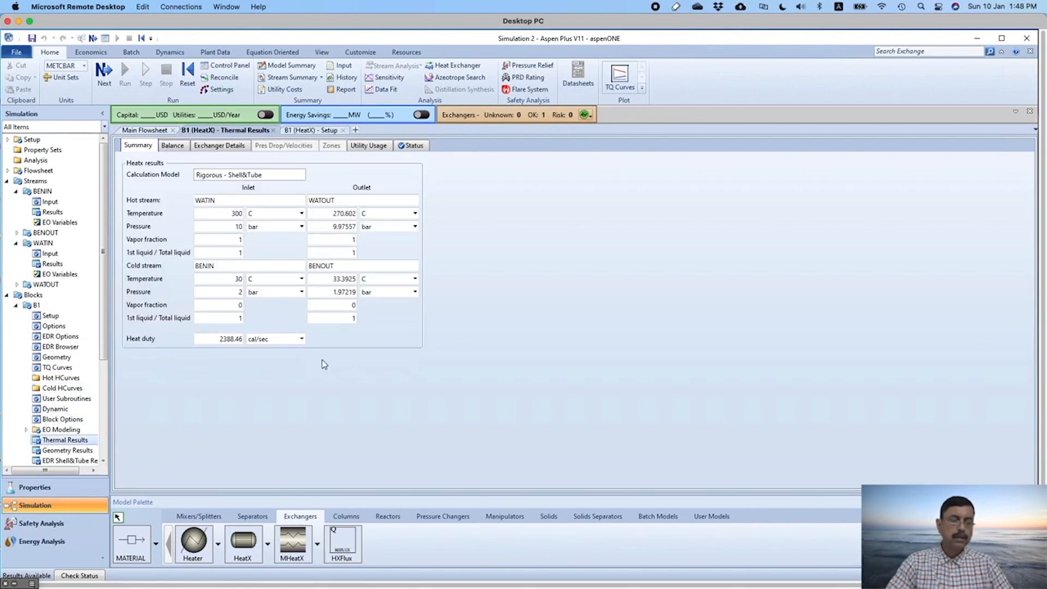
left_click(300, 339)
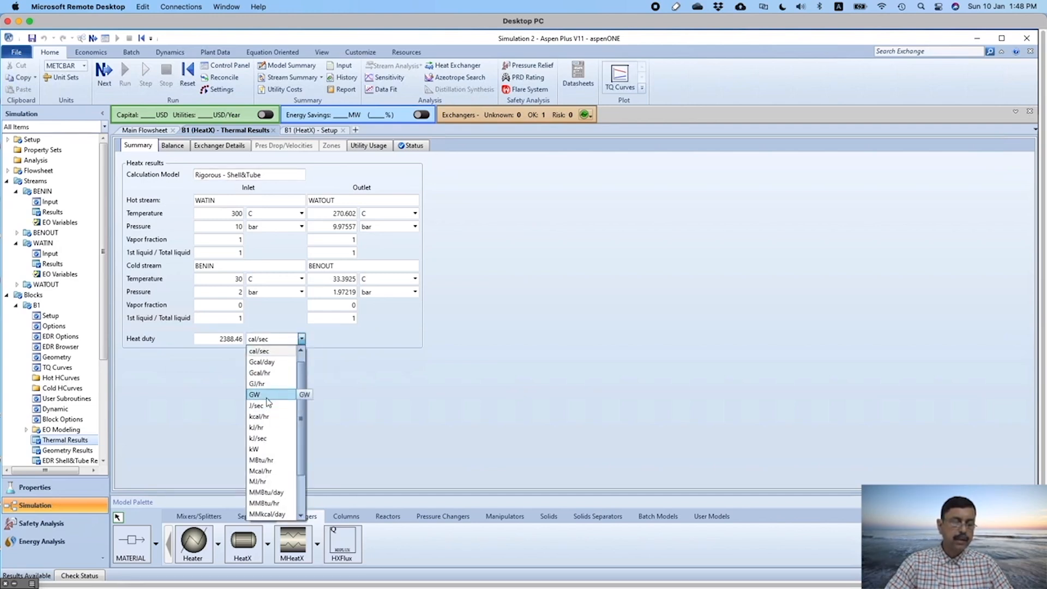
left_click(267, 449)
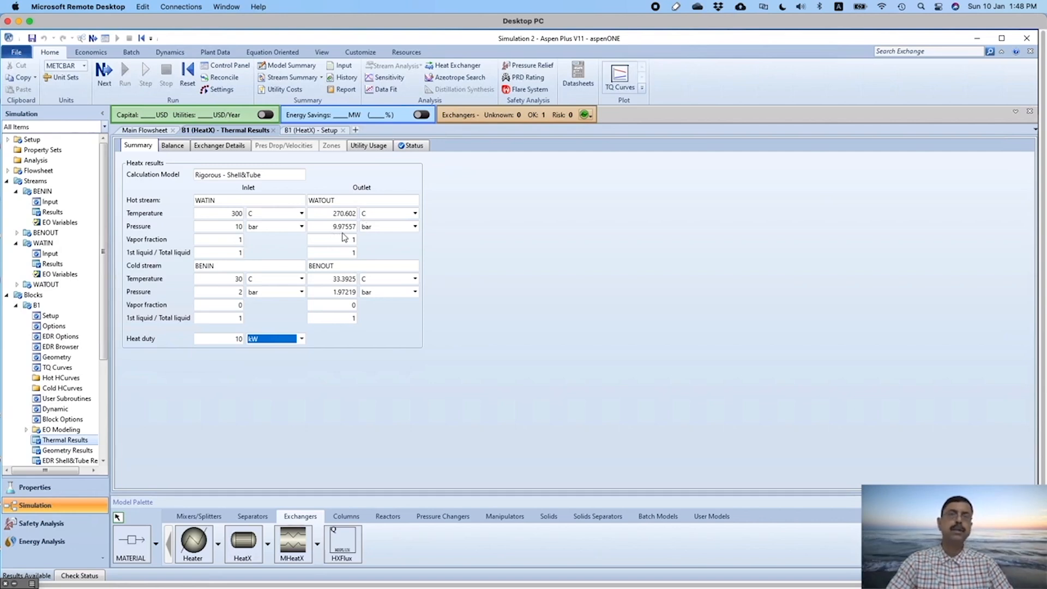
left_click(346, 238)
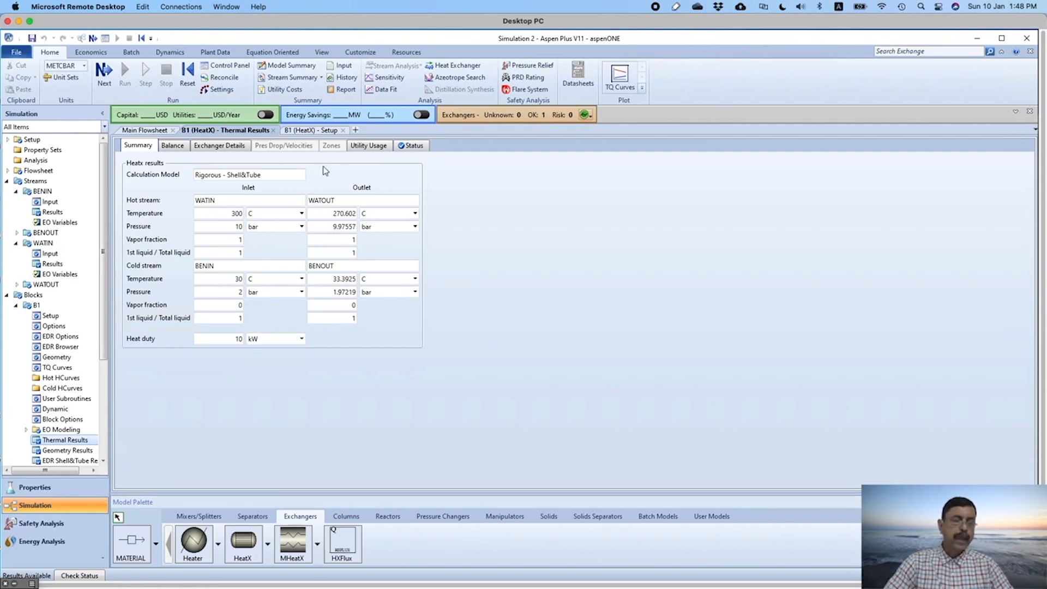
left_click(224, 146)
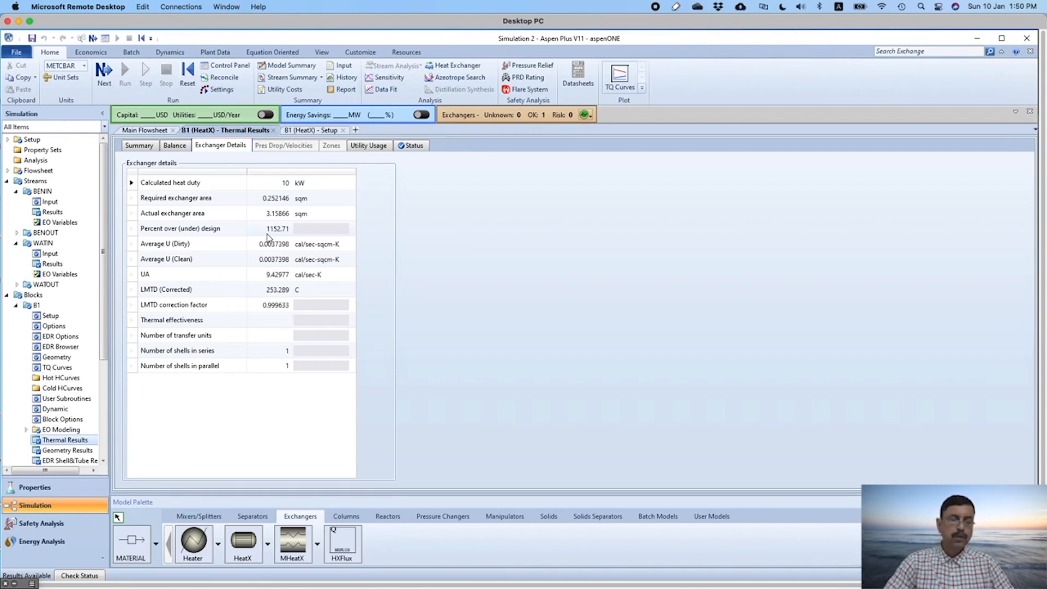
Step: Specify the key geometry of block B1 with a tube length of 37.2441 in, rerun the simulation and check the exchanger details
left_click(314, 131)
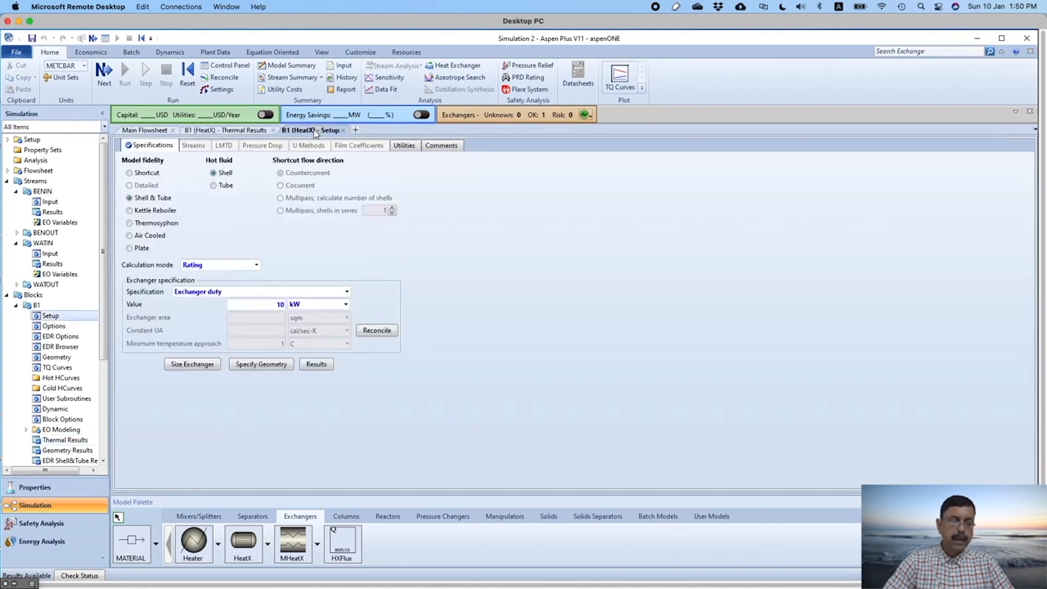
left_click(257, 367)
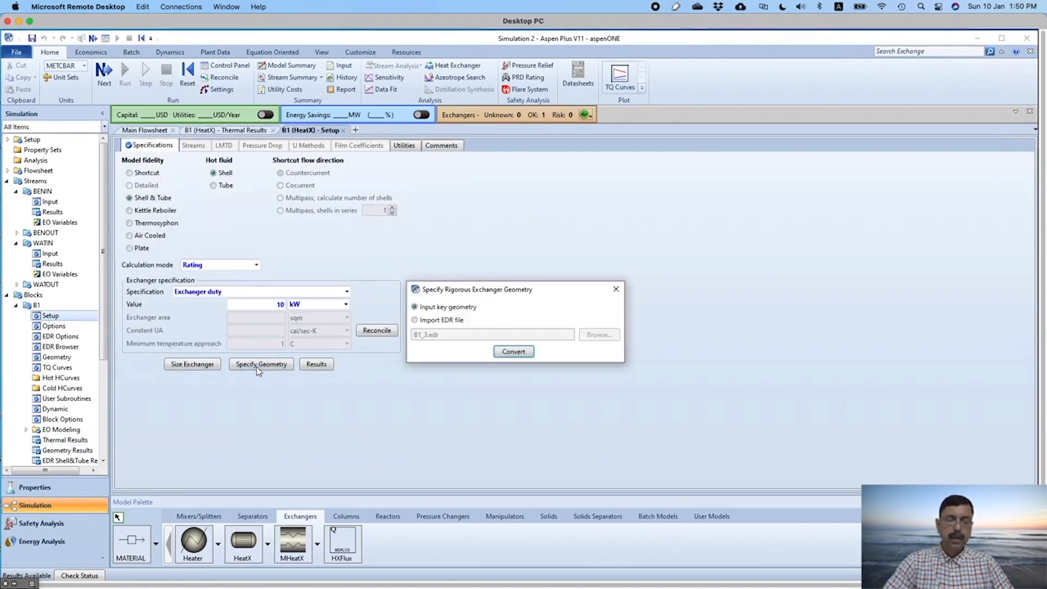
left_click(505, 352)
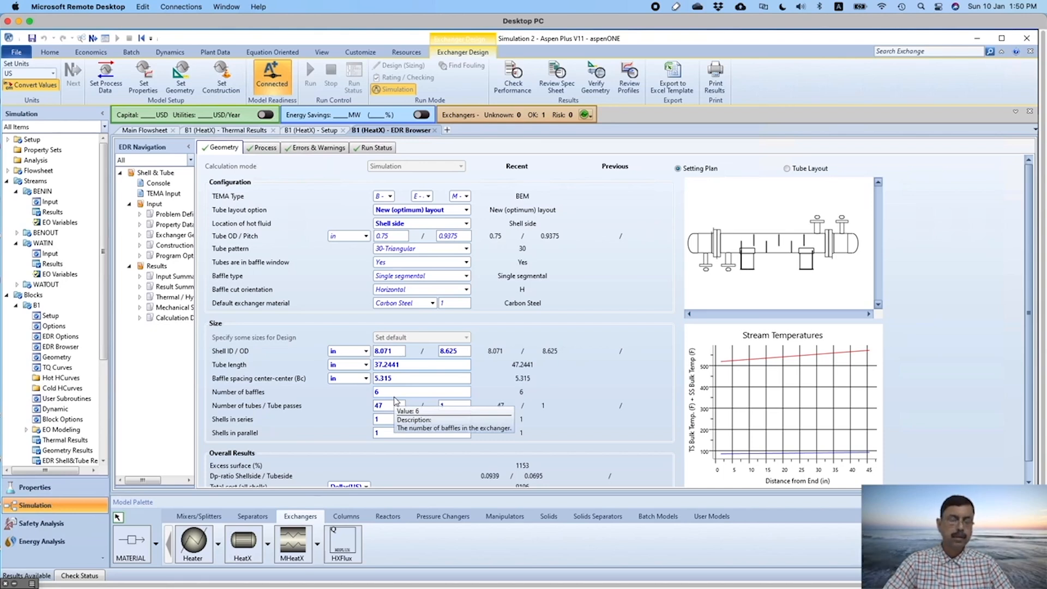
key("ctrl+shift+Tab")
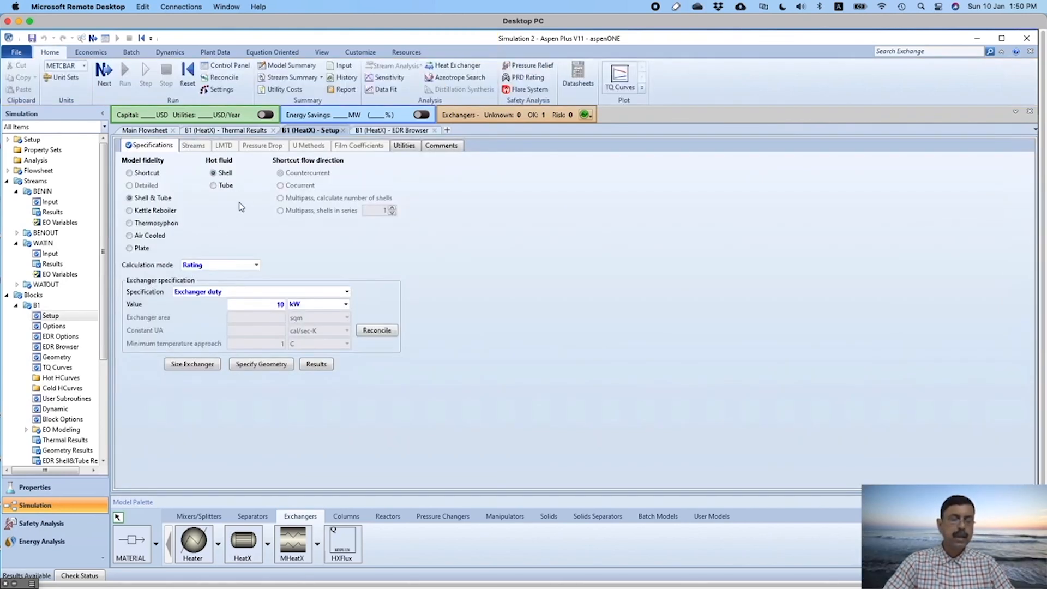
left_click(389, 131)
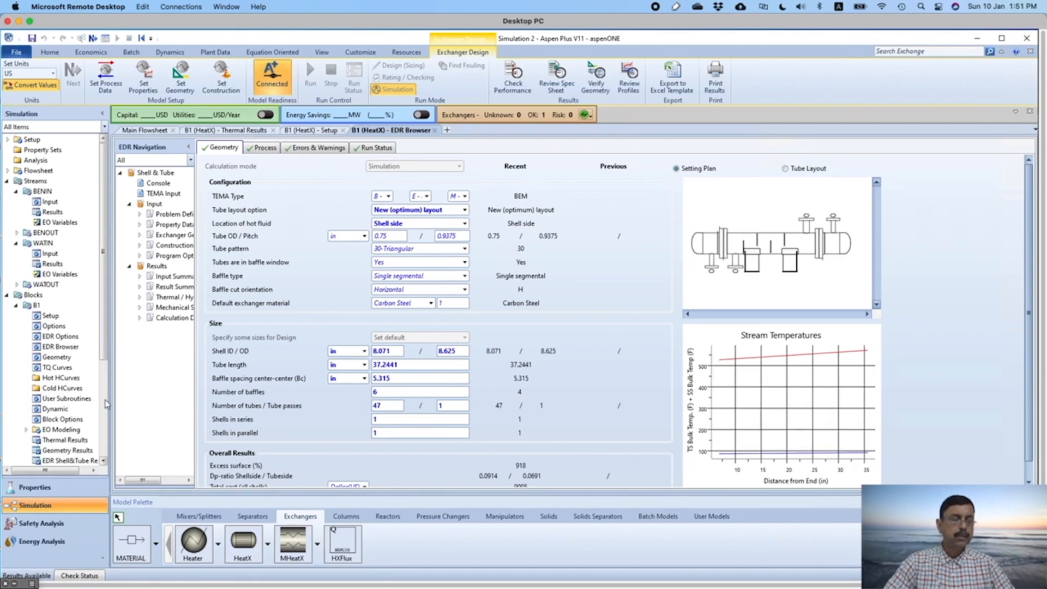
scroll(107, 404, "down", 5)
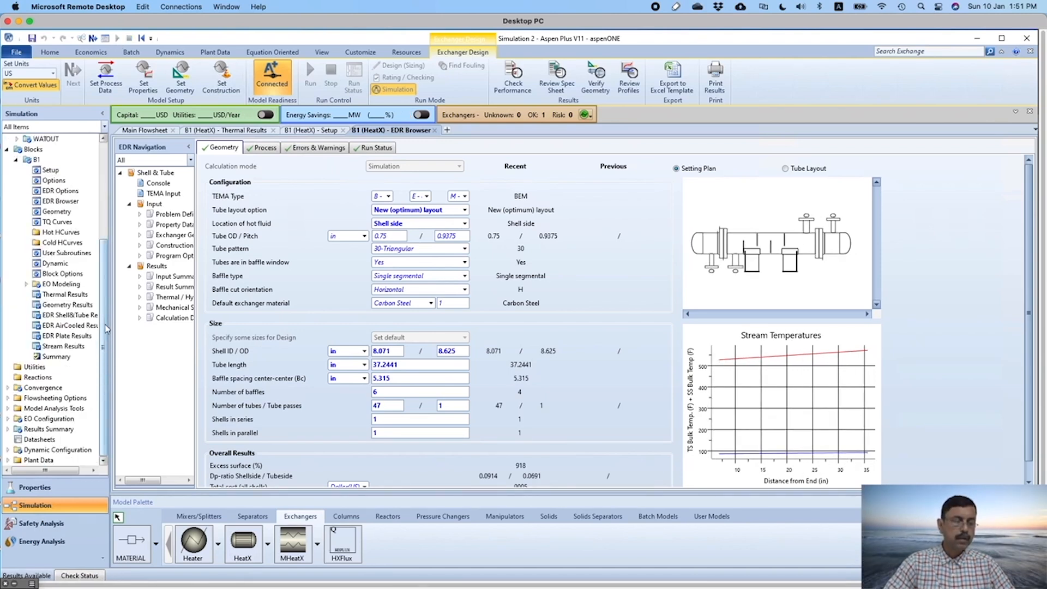
left_click(65, 295)
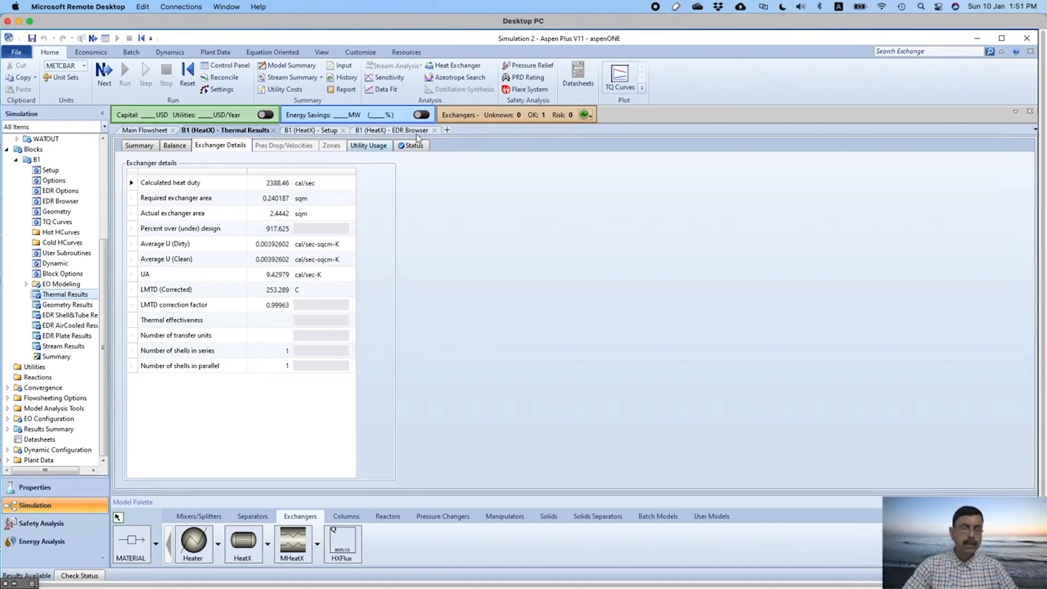
Step: Set the number of tubes of block B1 to 37, rerun the simulation and compare the exchanger details with the geometry
left_click(374, 131)
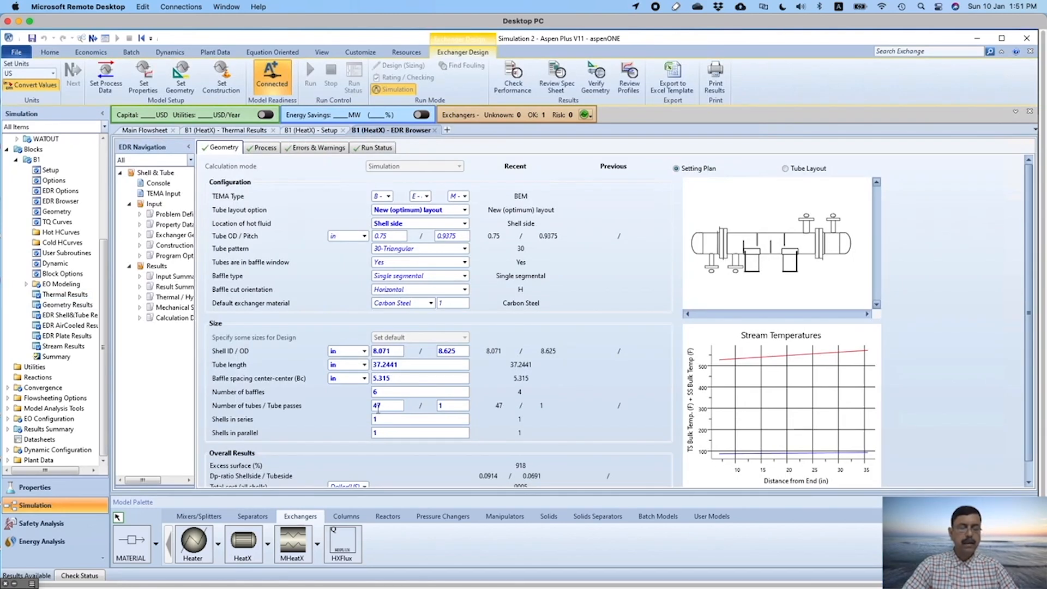
mouse_move(378, 412)
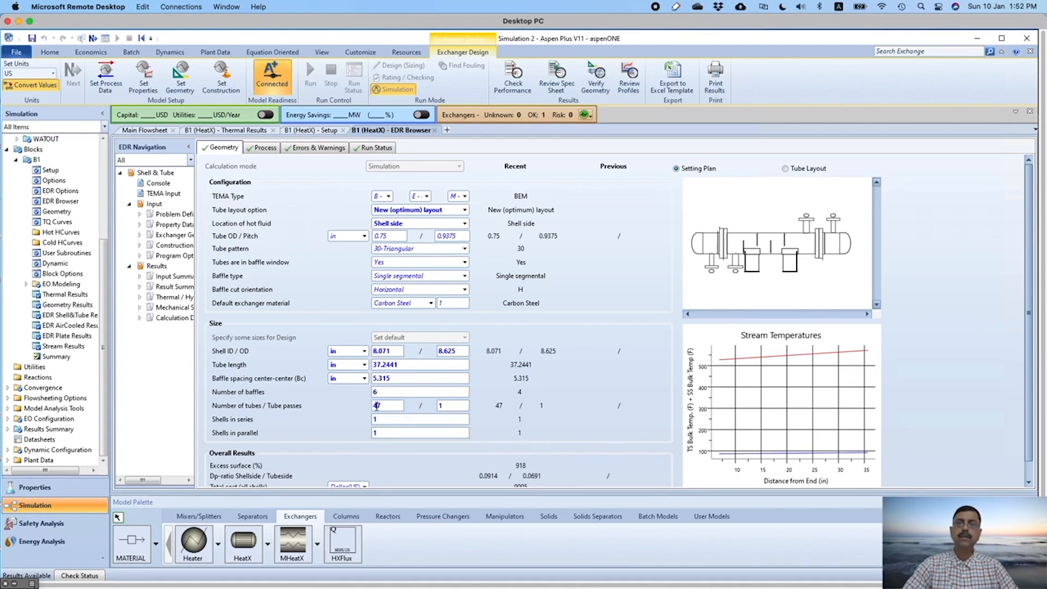
type("3")
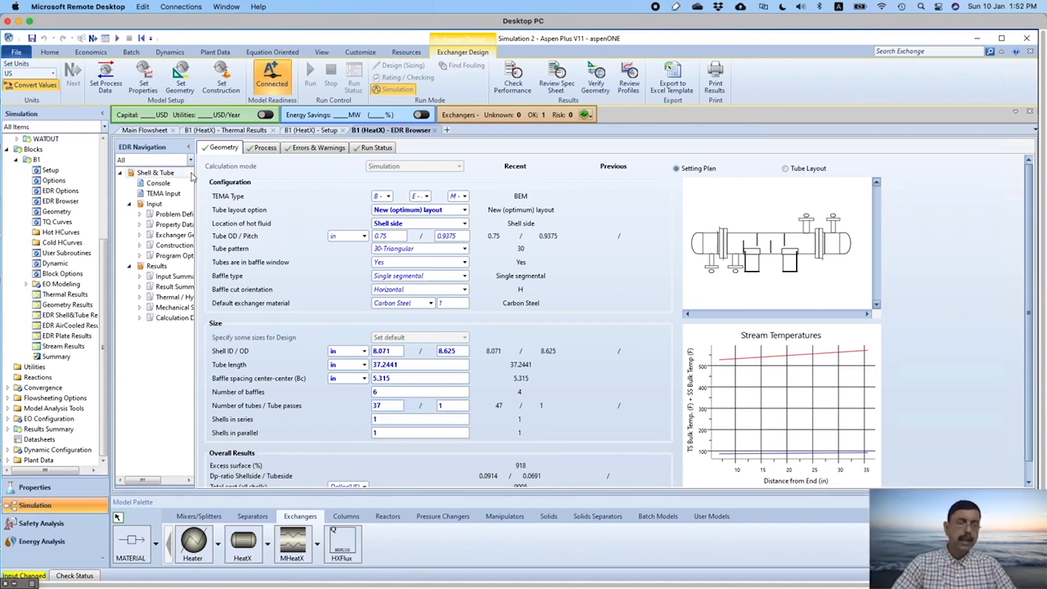
left_click(118, 38)
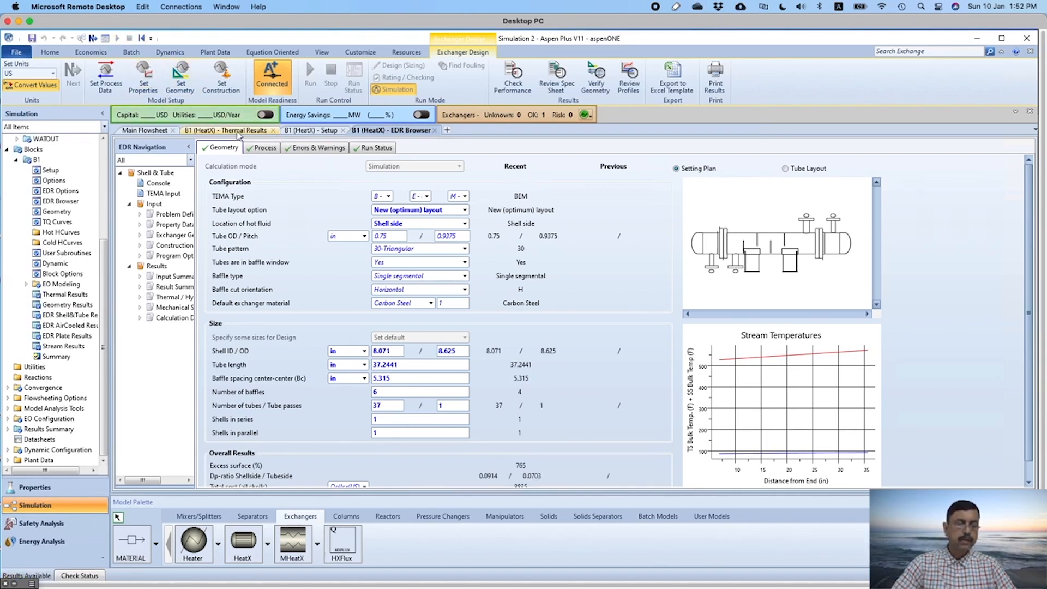
left_click(238, 132)
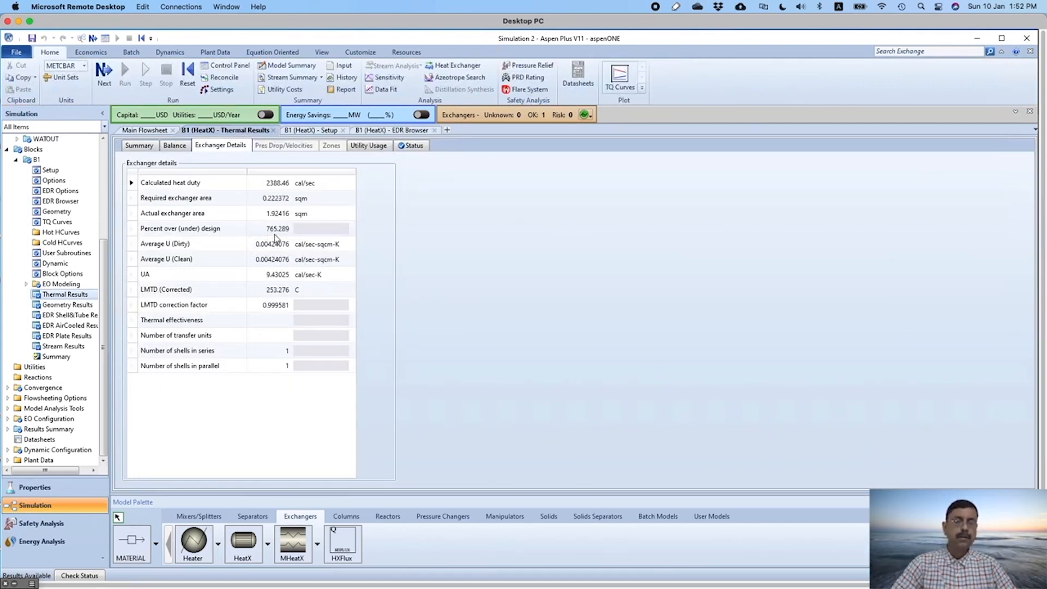
left_click(399, 133)
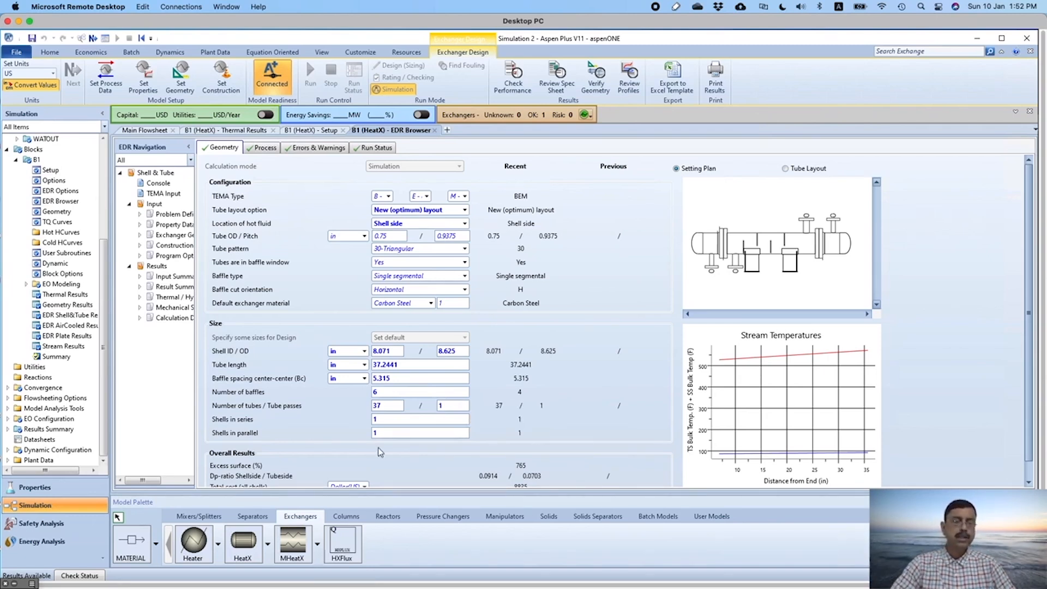
left_click(235, 131)
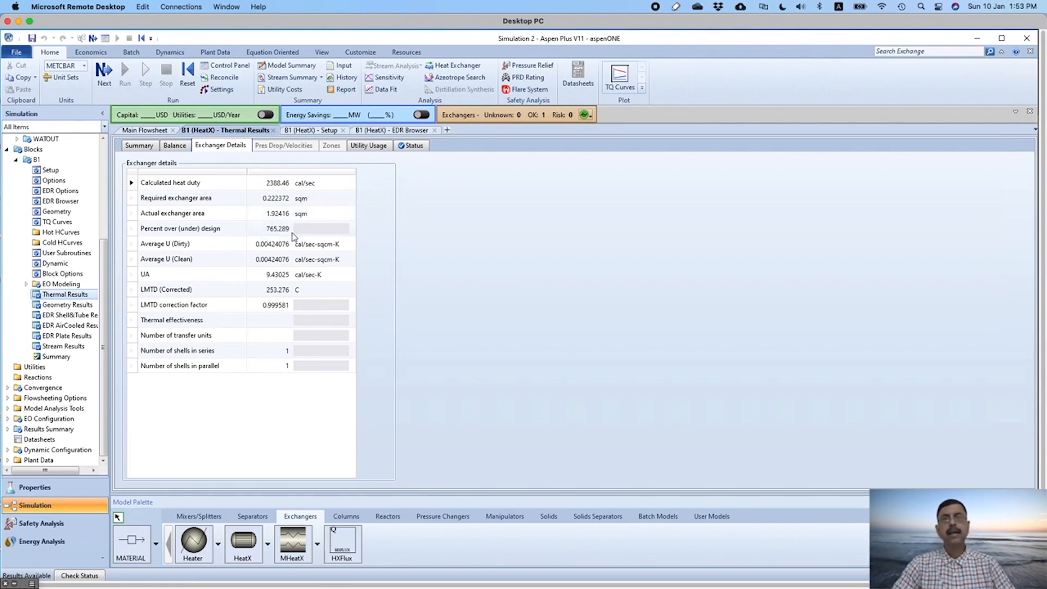
Step: Set the calculation mode of block B1 to Simulation, rerun the simulation and check the exchanger details in the thermal results
left_click(150, 130)
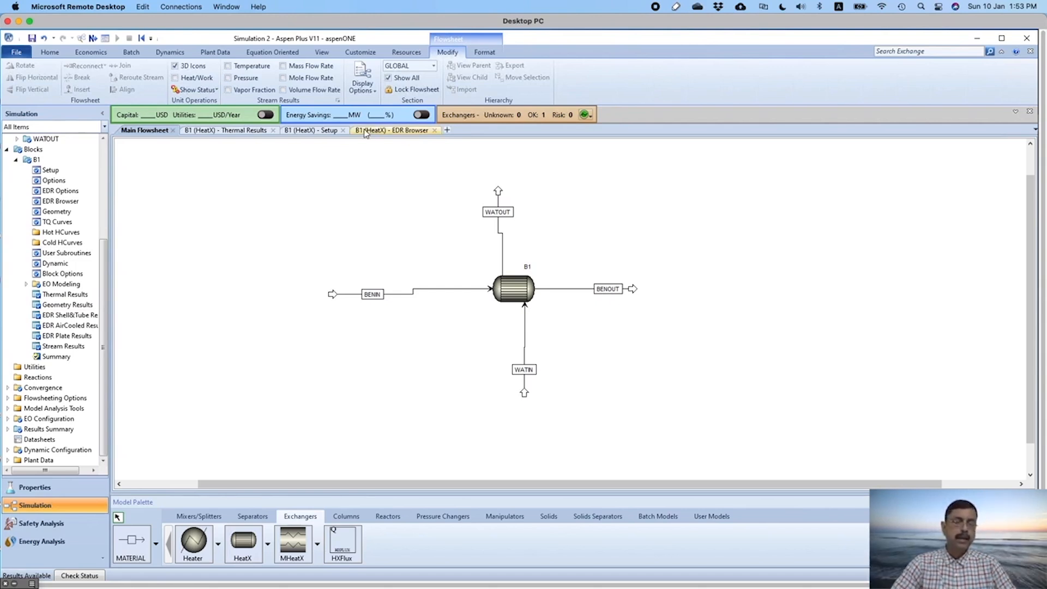
left_click(334, 131)
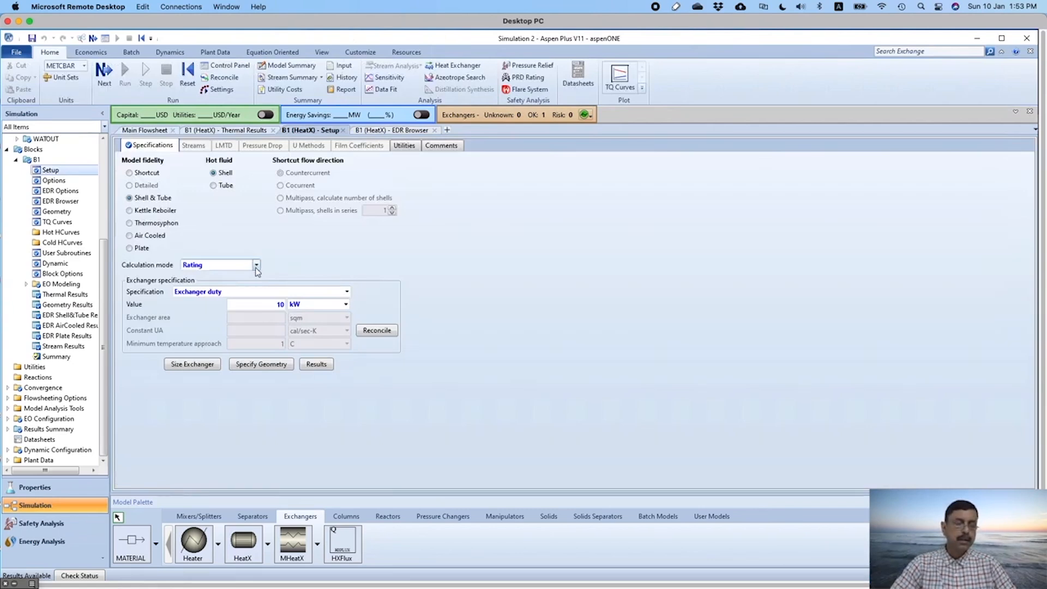
left_click(257, 265)
left_click(222, 297)
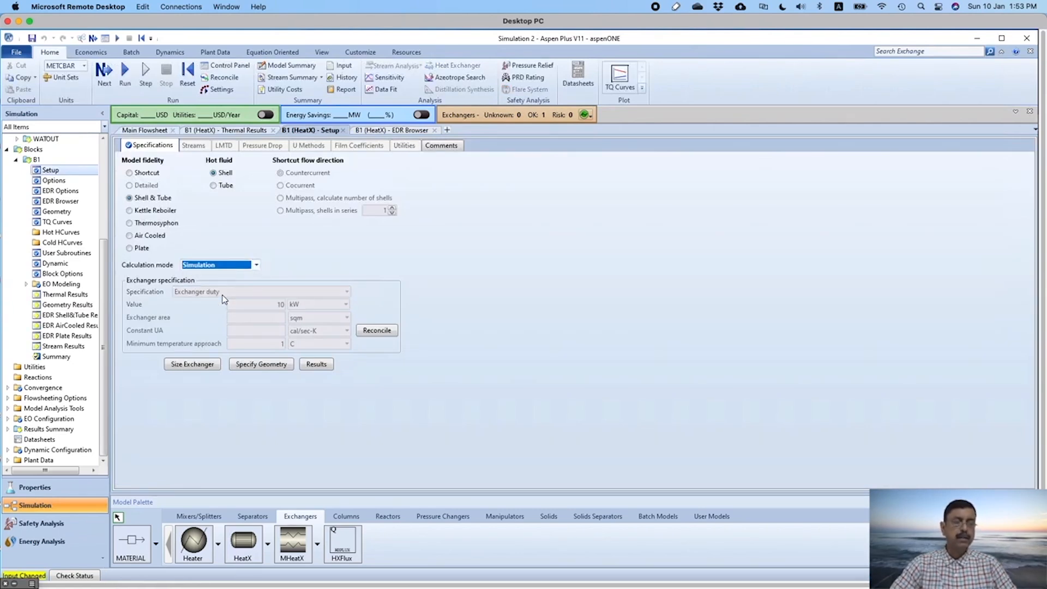
key("F5")
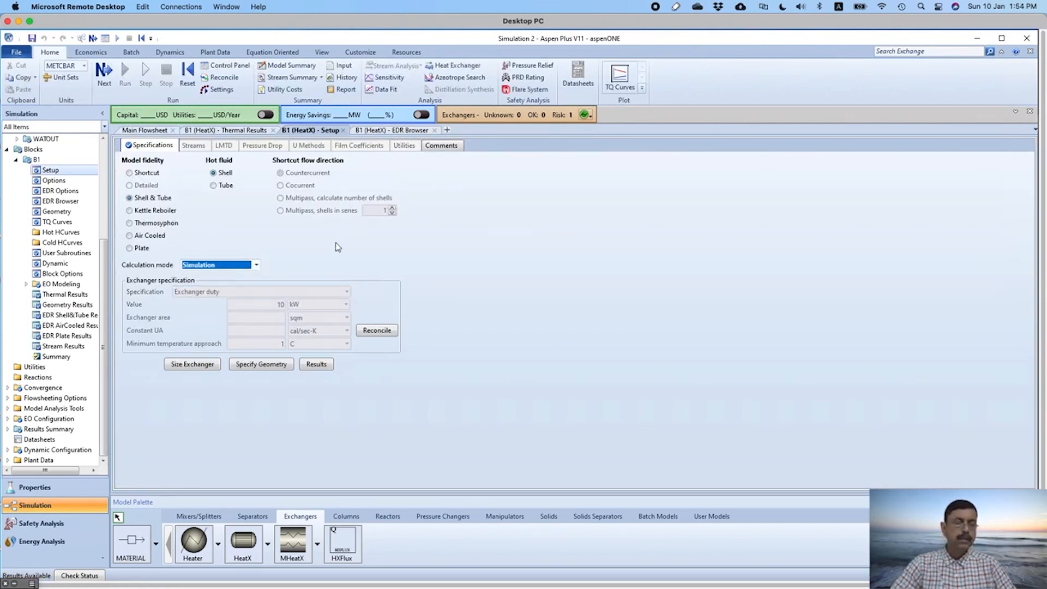
left_click(235, 131)
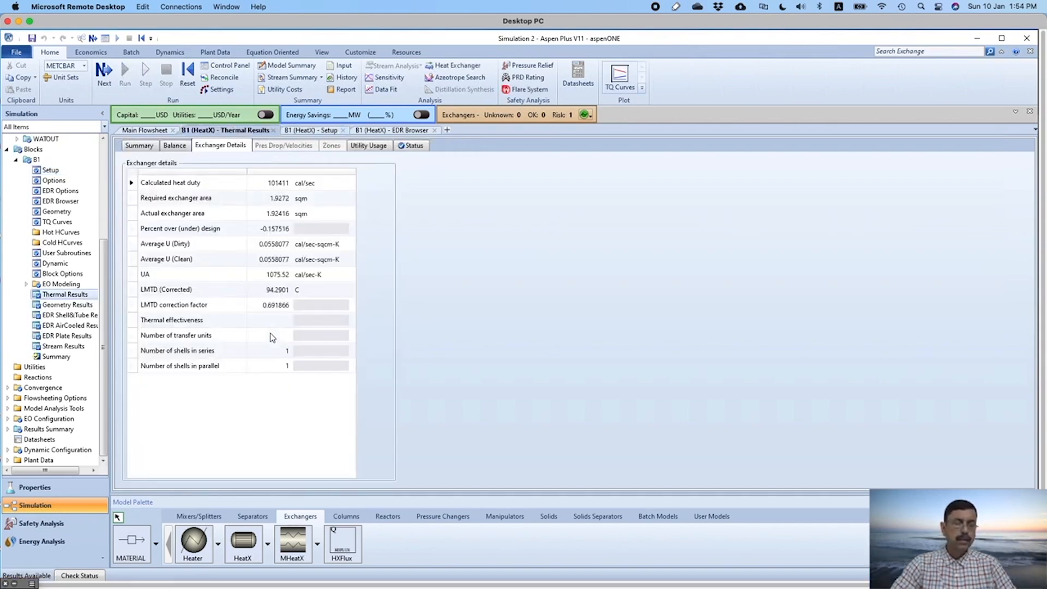
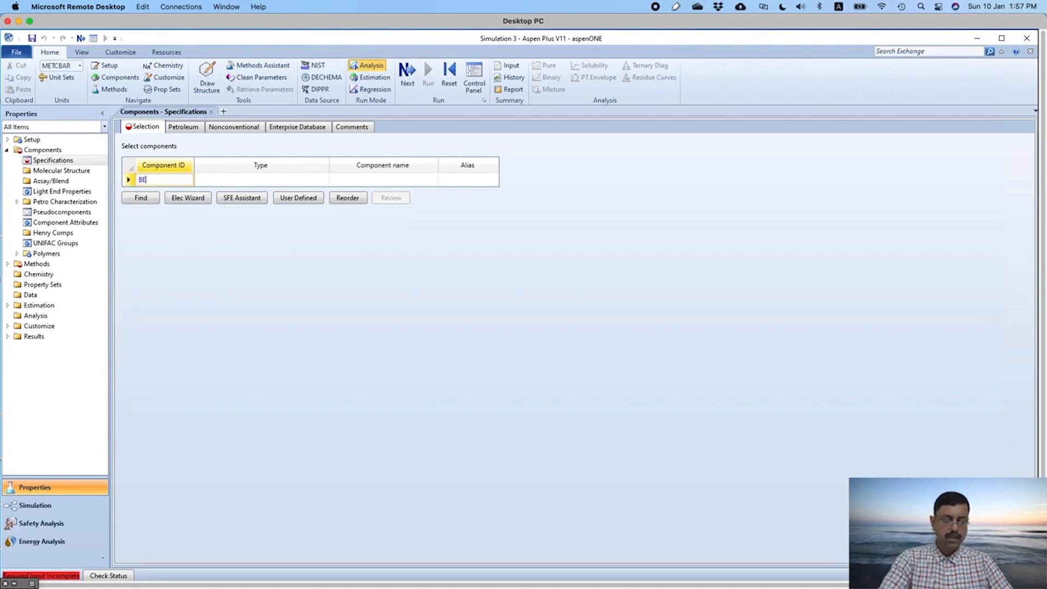
Step: Define the components BENZENE, TOLUENE, WATER and ETHANOL for the new simulation
key("Return")
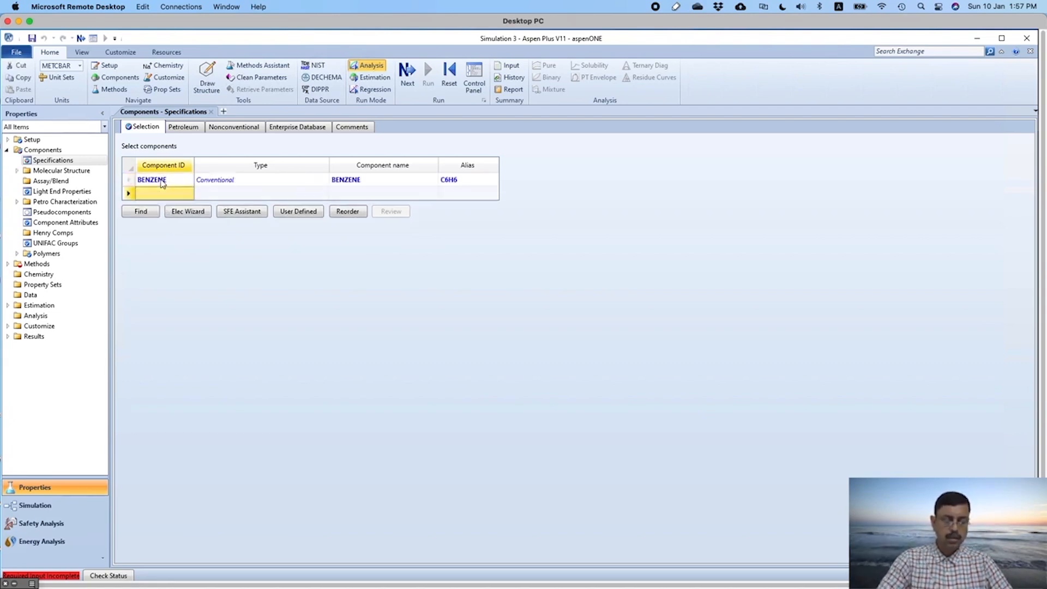
type("TOLUENE")
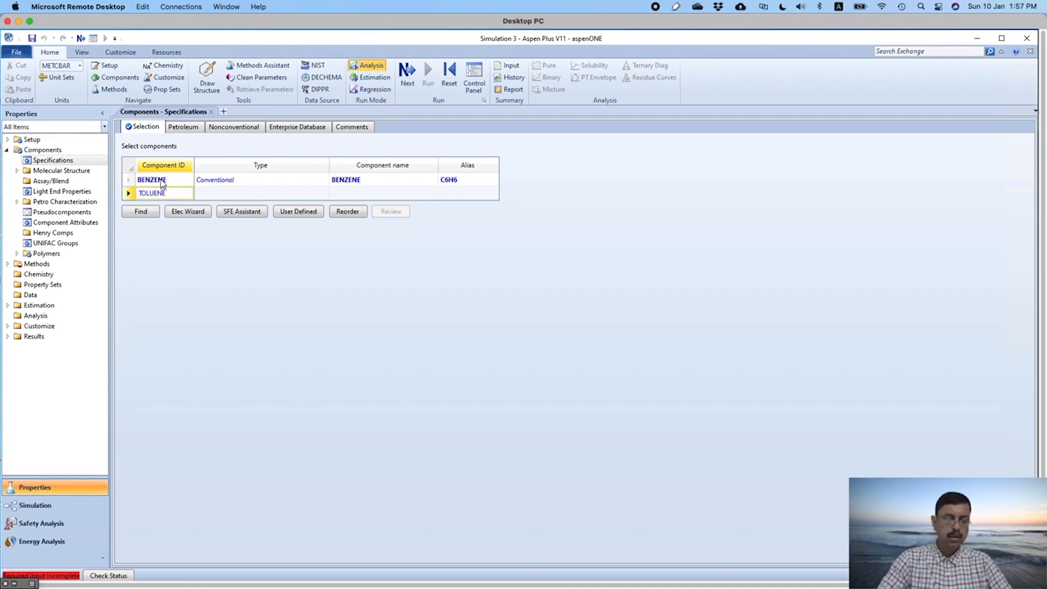
key("Return")
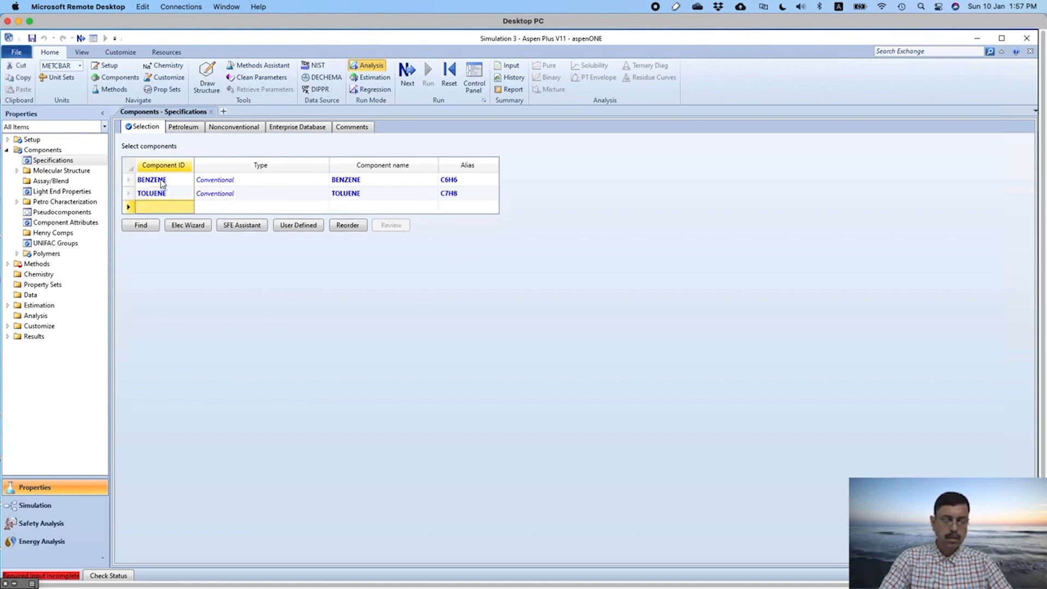
type("WATER")
key("Return")
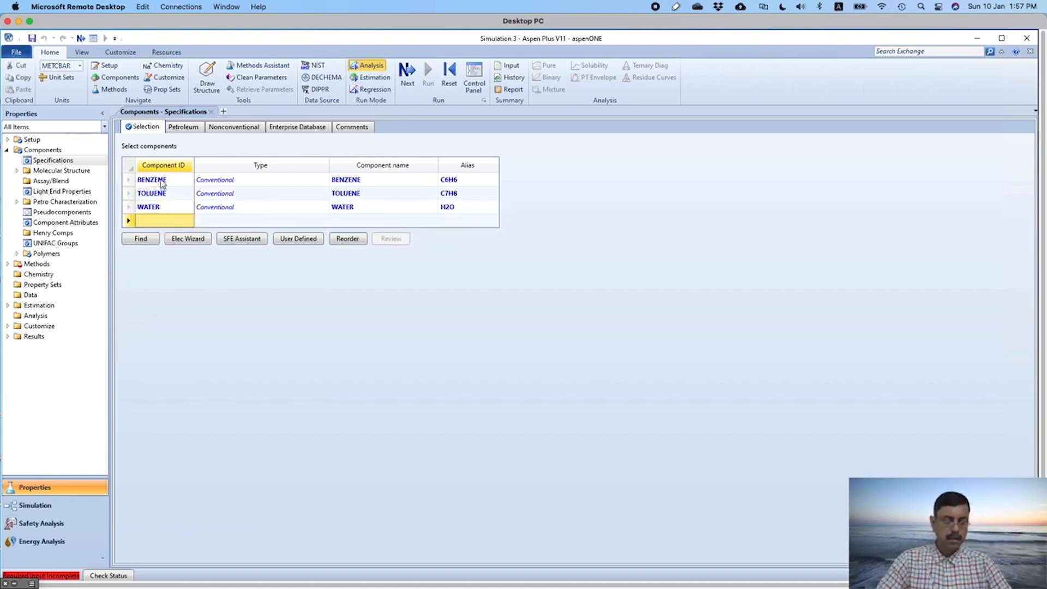
key("super+Tab")
key("super+Tab")
type("ETHAN")
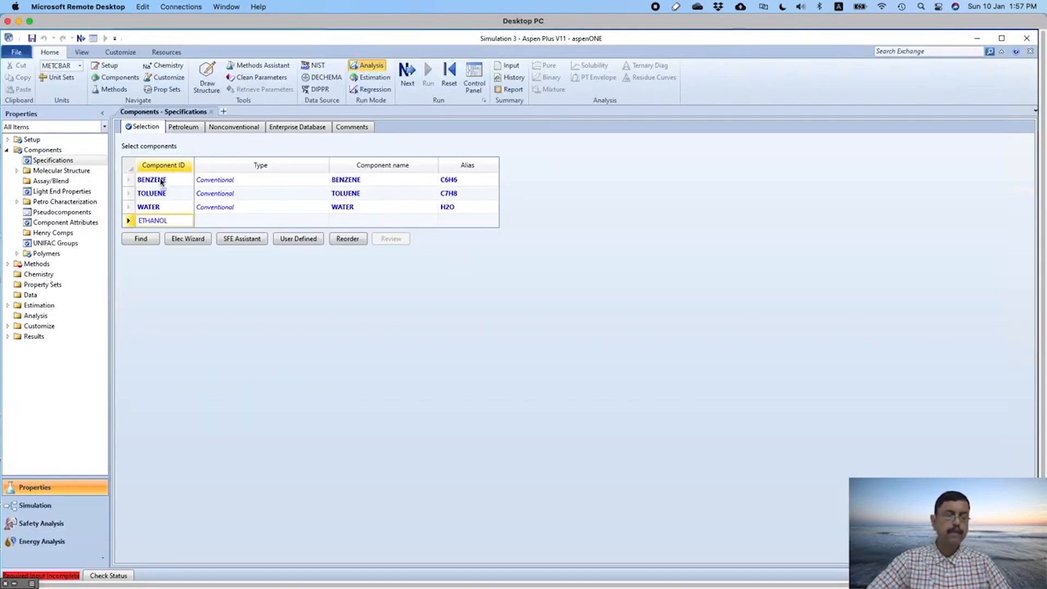
type("OL")
key("Return")
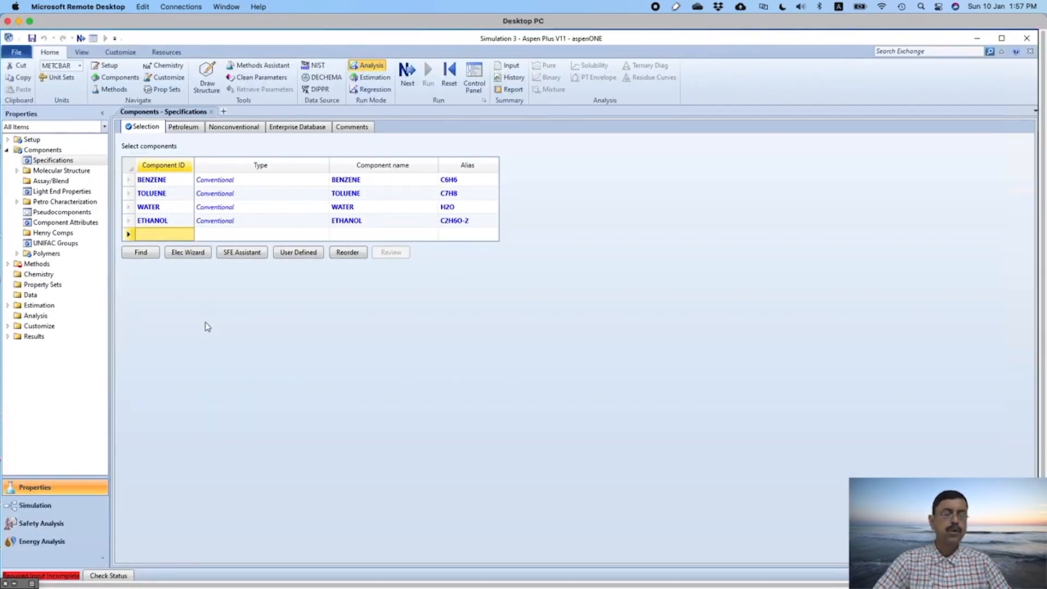
Step: Set the global property method to NRTL-RK, load the NRTL binary interaction parameters and run the property calculations
left_click(409, 73)
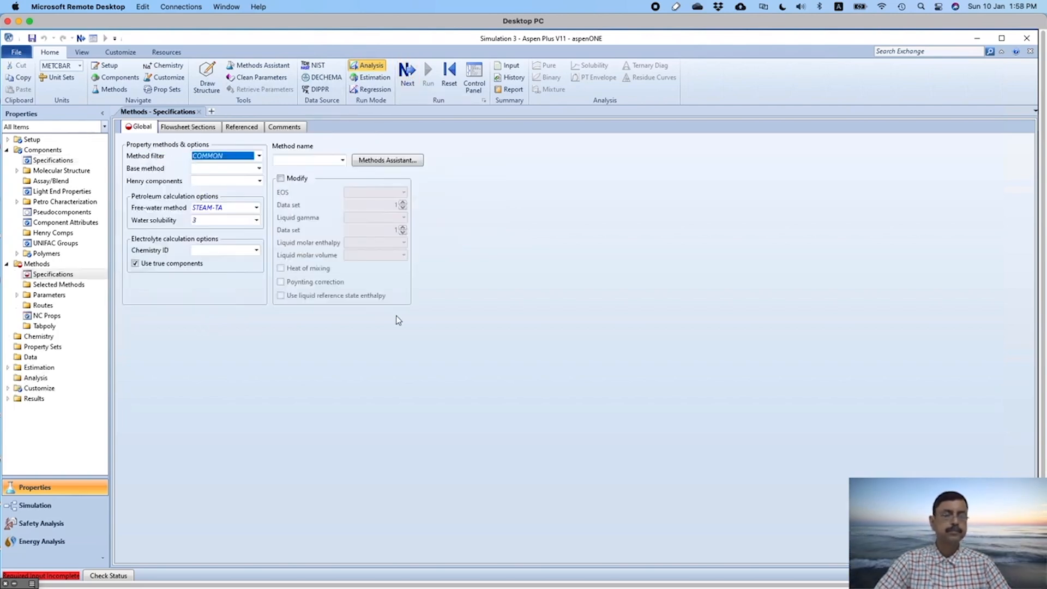
left_click(342, 160)
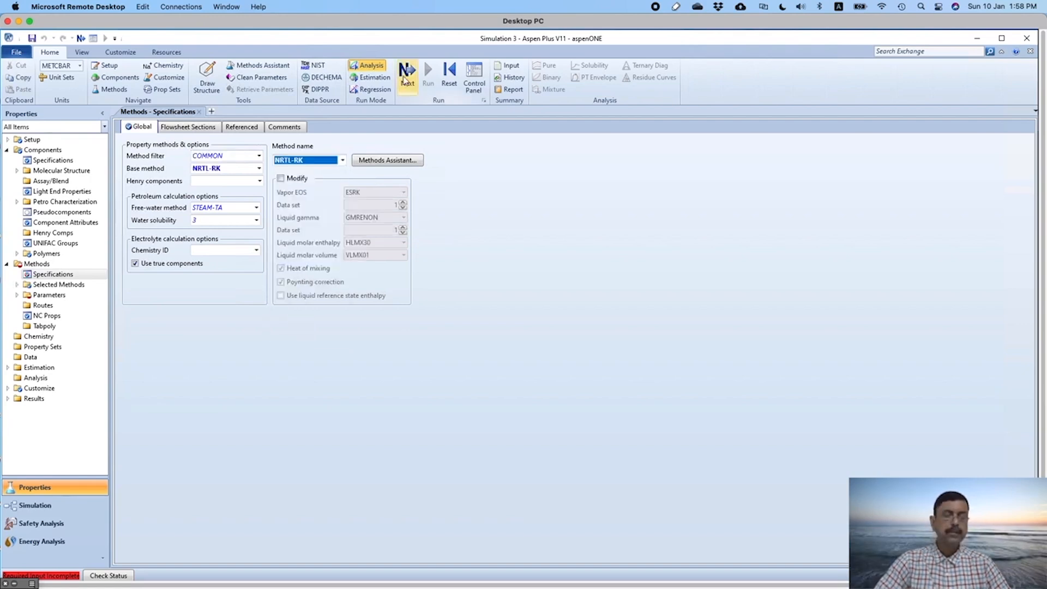
left_click(406, 78)
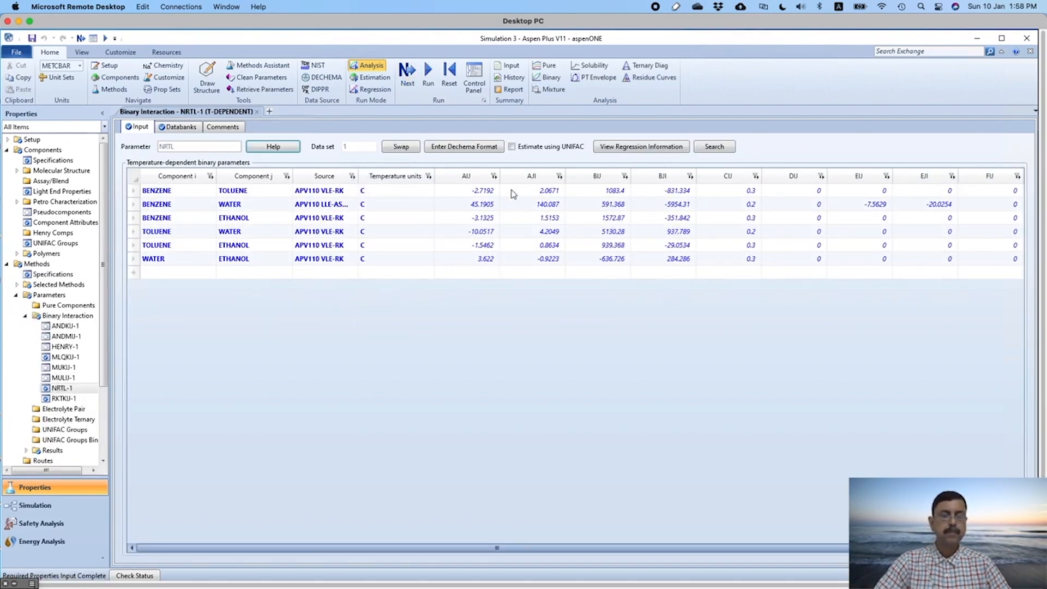
left_click(429, 73)
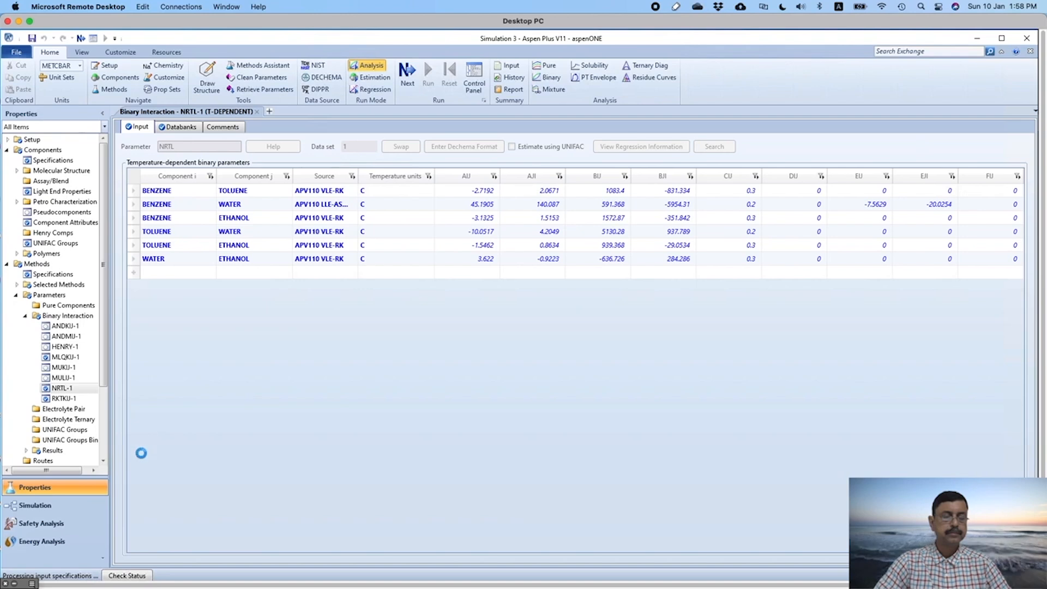
Step: Switch to the Simulation environment and place an MHeatX exchanger block in the middle of the flowsheet
left_click(70, 507)
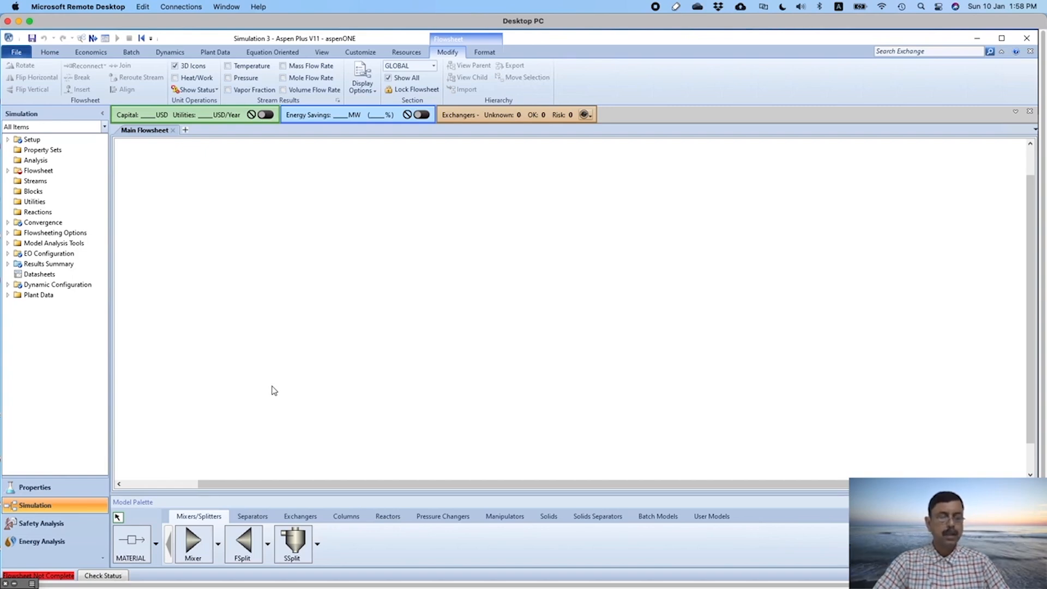
left_click(307, 520)
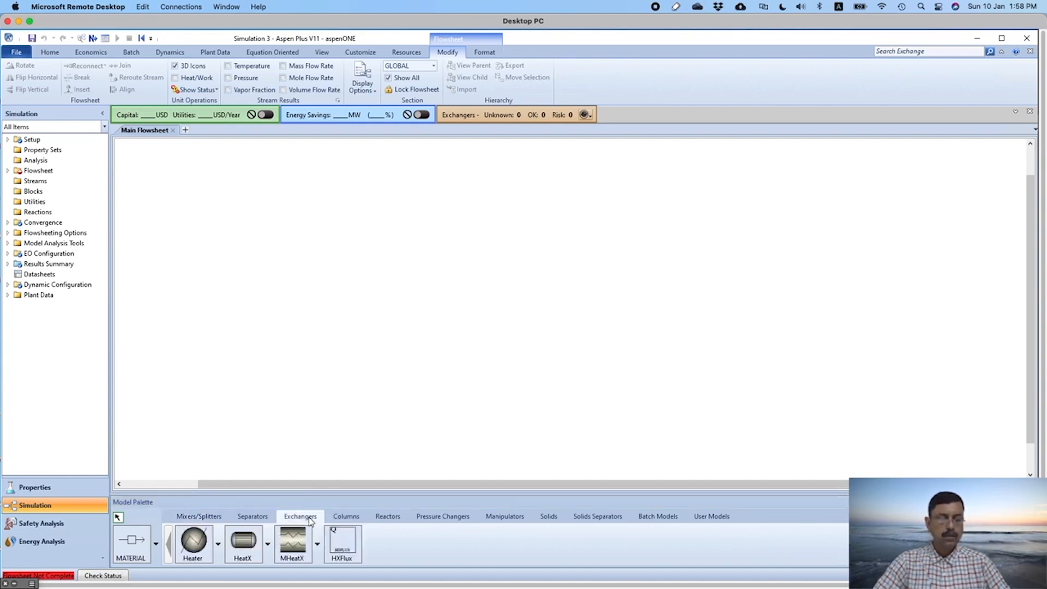
left_click(295, 544)
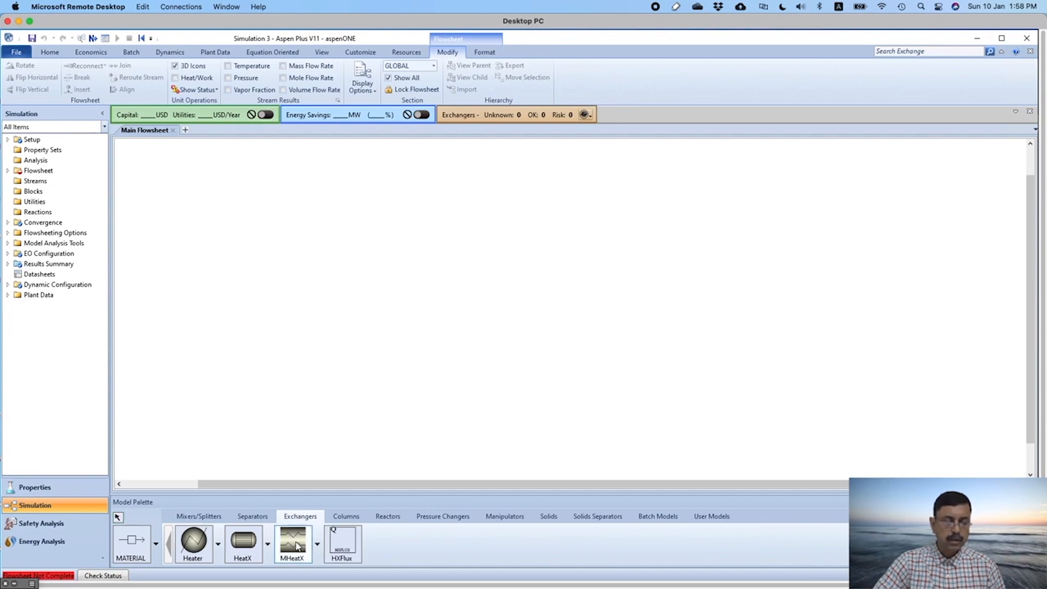
left_click(503, 293)
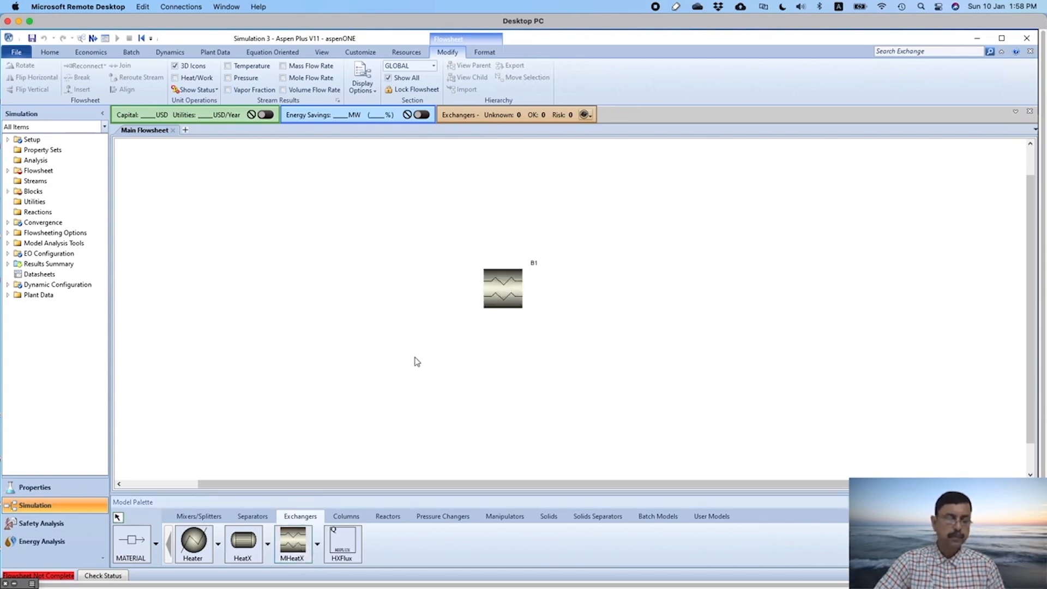
Step: Connect a material stream to the hot feed port of the MHeatX block and draw a second feed stream below it
left_click(137, 543)
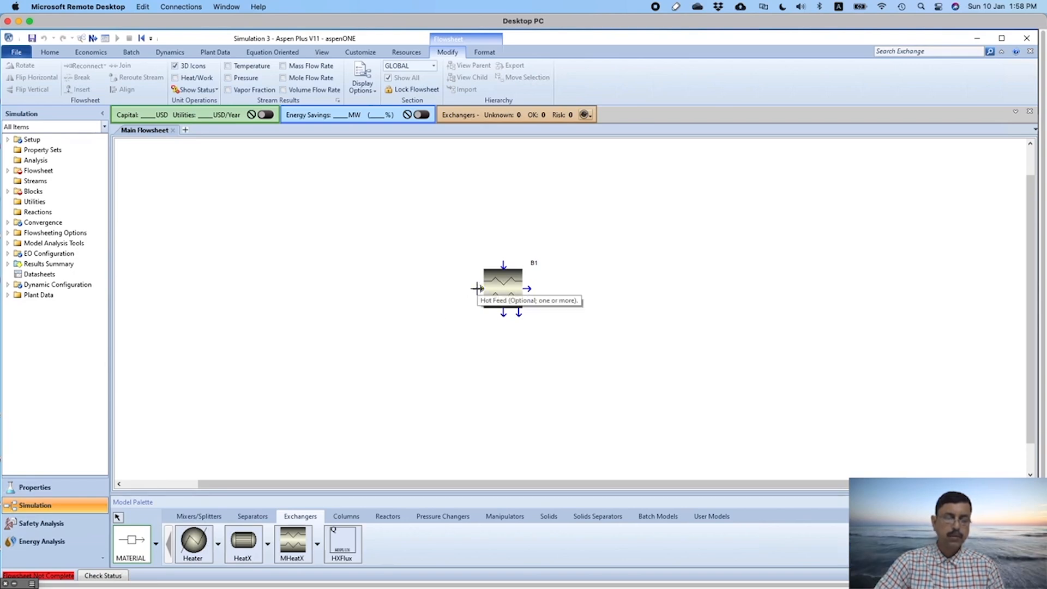
left_click(477, 288)
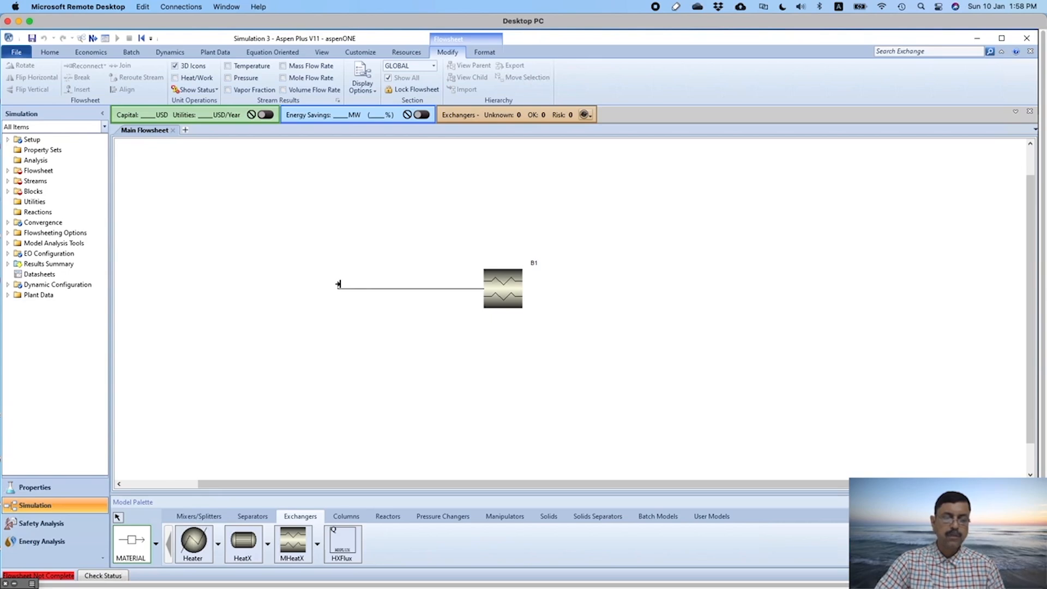
left_click(339, 284)
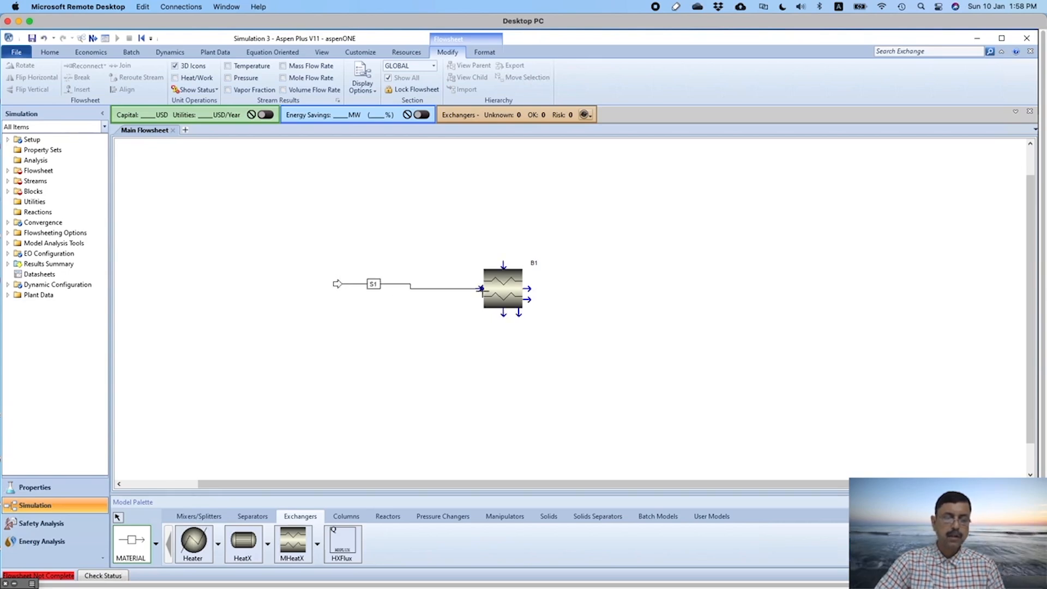
left_click(481, 290)
left_click(323, 352)
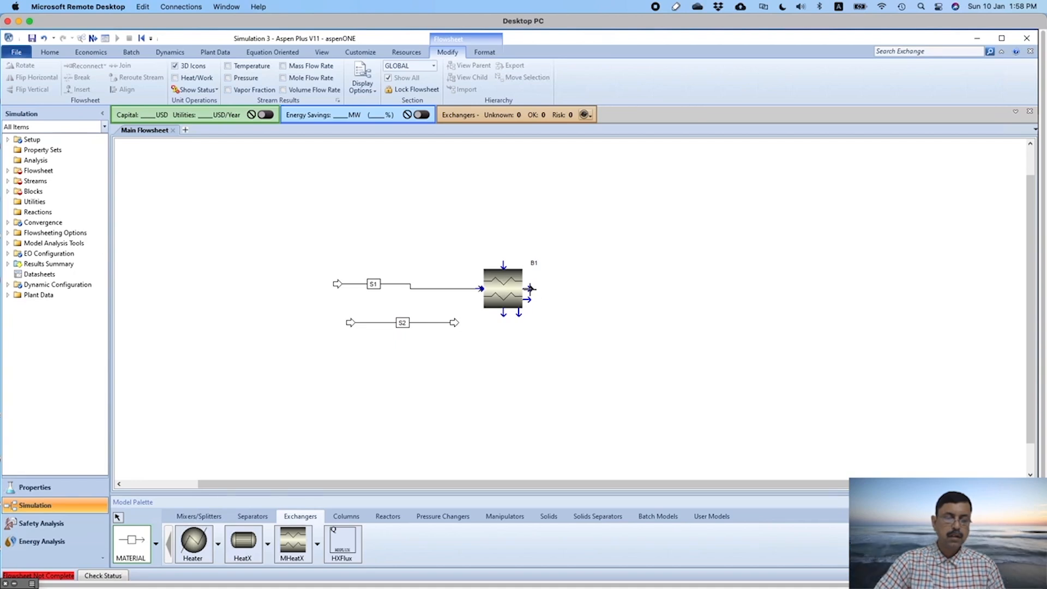
Step: Draw two hot outlet material streams from the right side of the MHeatX block
left_click(530, 288)
left_click(706, 263)
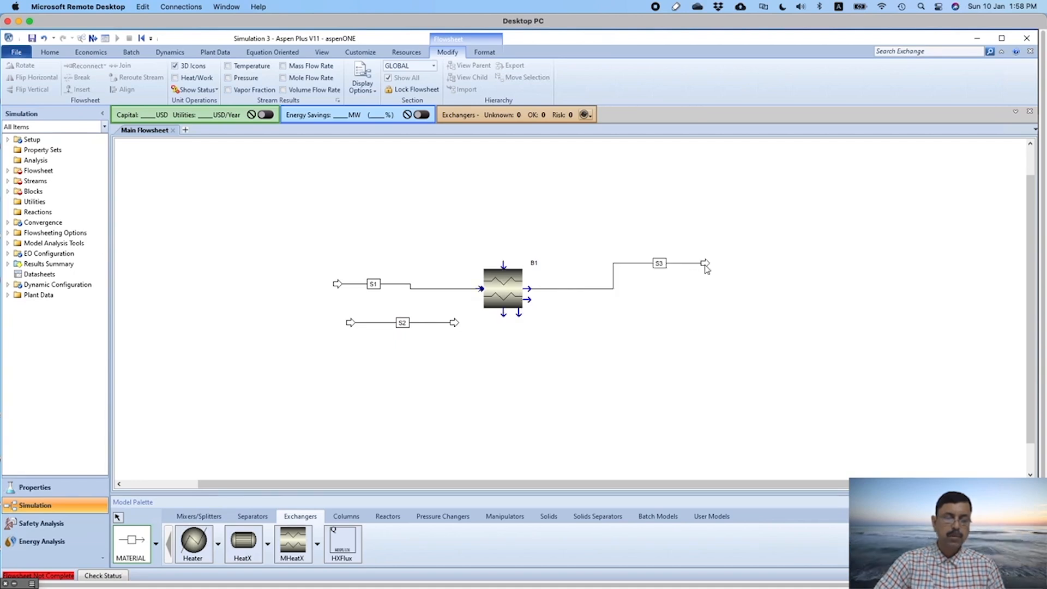
left_click(530, 298)
left_click(690, 325)
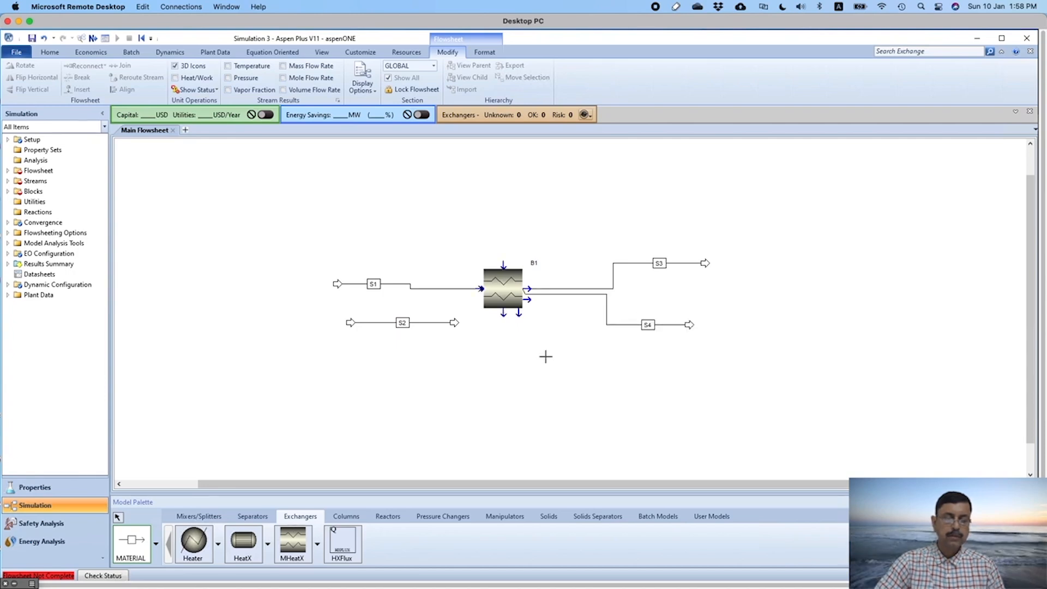
Step: Connect two cold inlet material streams to the feed port on top of the MHeatX block
left_click(504, 263)
left_click(504, 168)
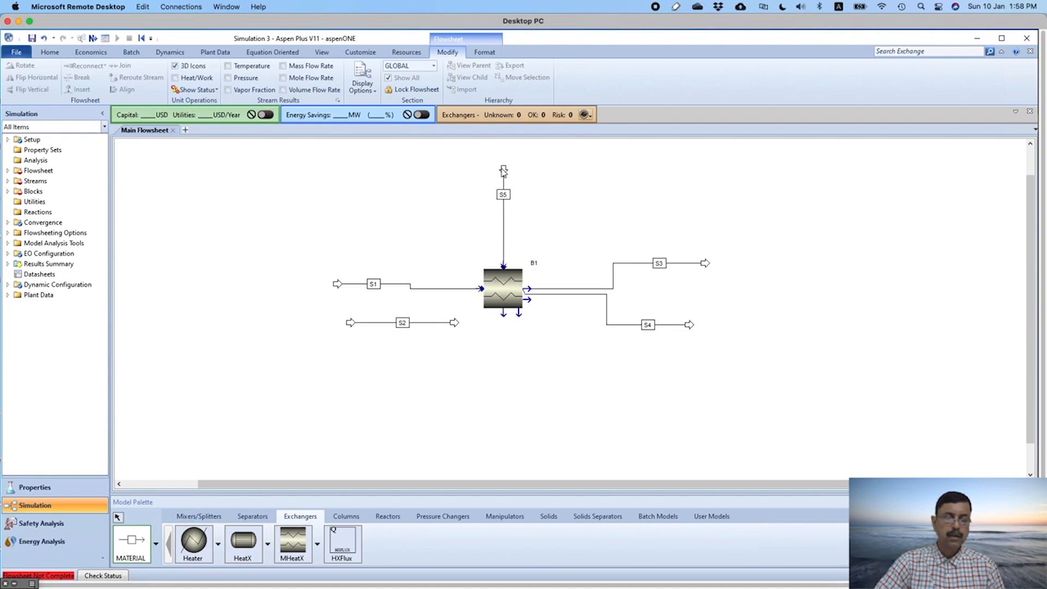
left_click(504, 265)
left_click(571, 169)
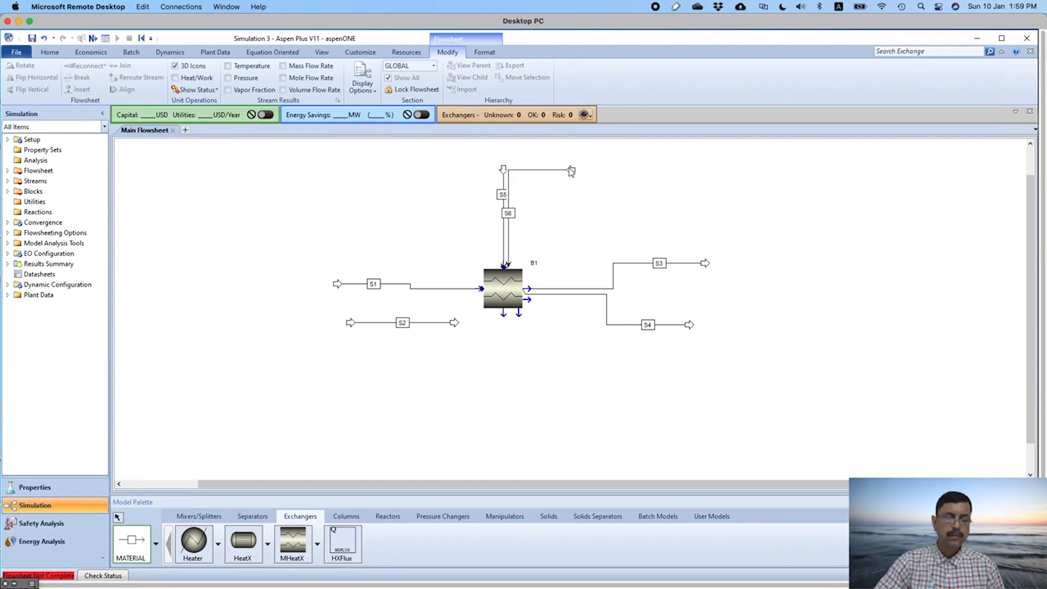
Step: Draw two cold outlet material streams from the product port underneath the MHeatX block
left_click(503, 316)
left_click(501, 392)
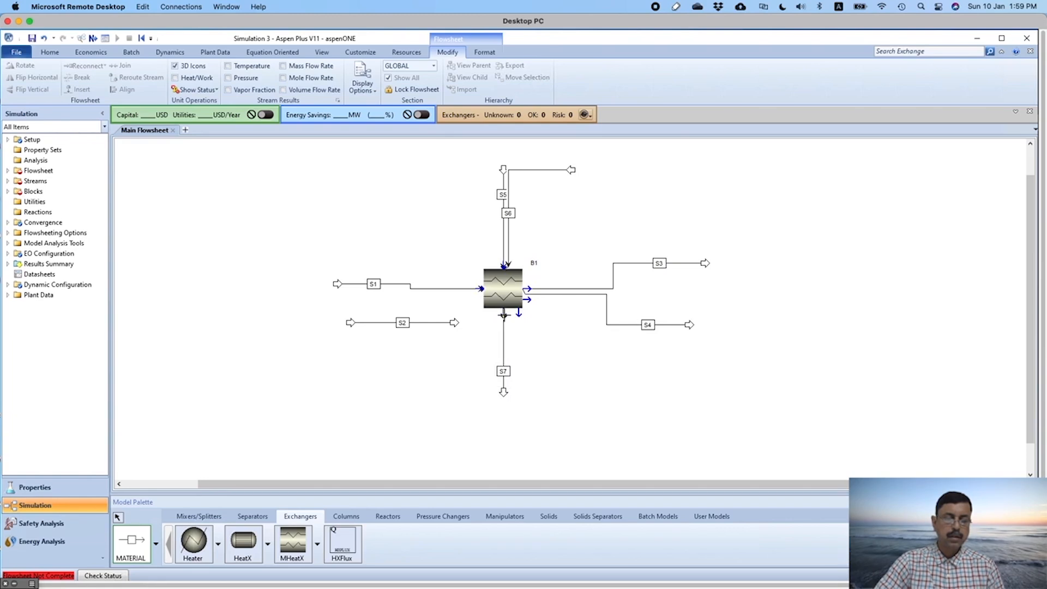
left_click(503, 316)
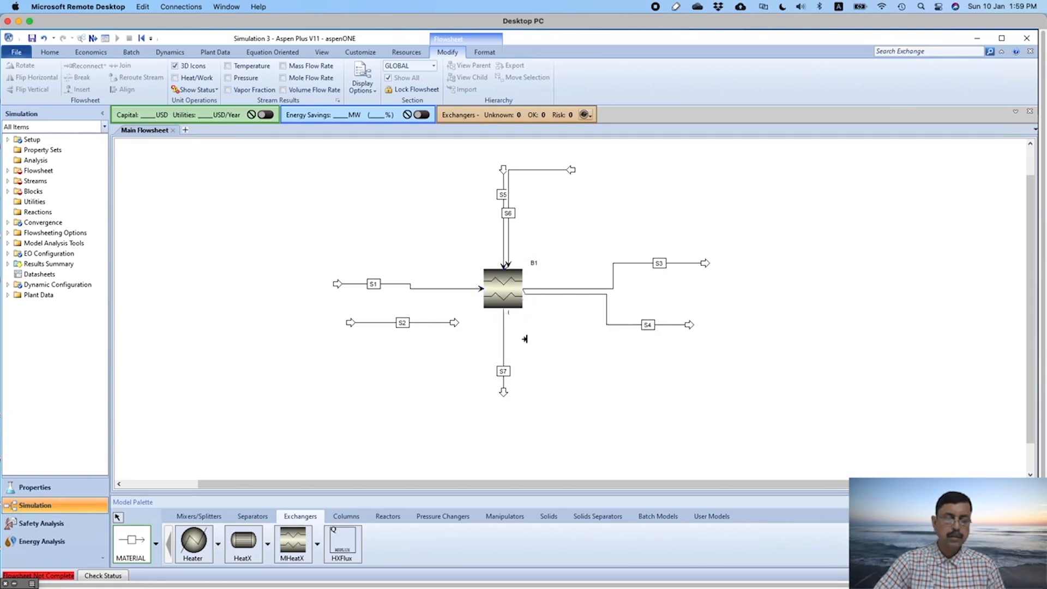
left_click(557, 403)
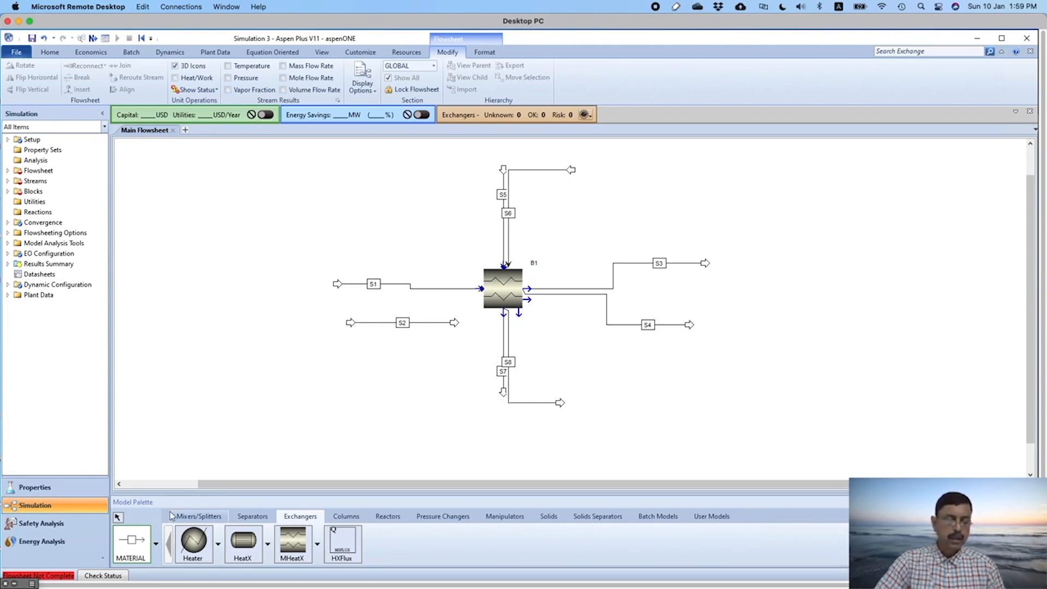
Step: Connect the loose end of stream S2 to the hot feed port of the MHeatX block
left_click(118, 517)
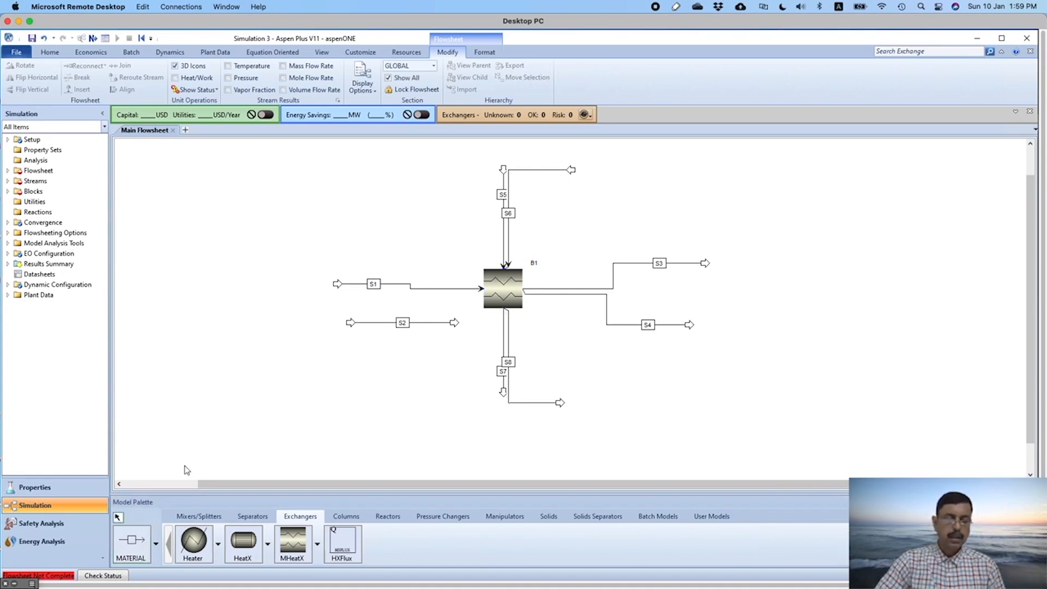
left_click(456, 324)
left_click_drag(457, 327, 479, 289)
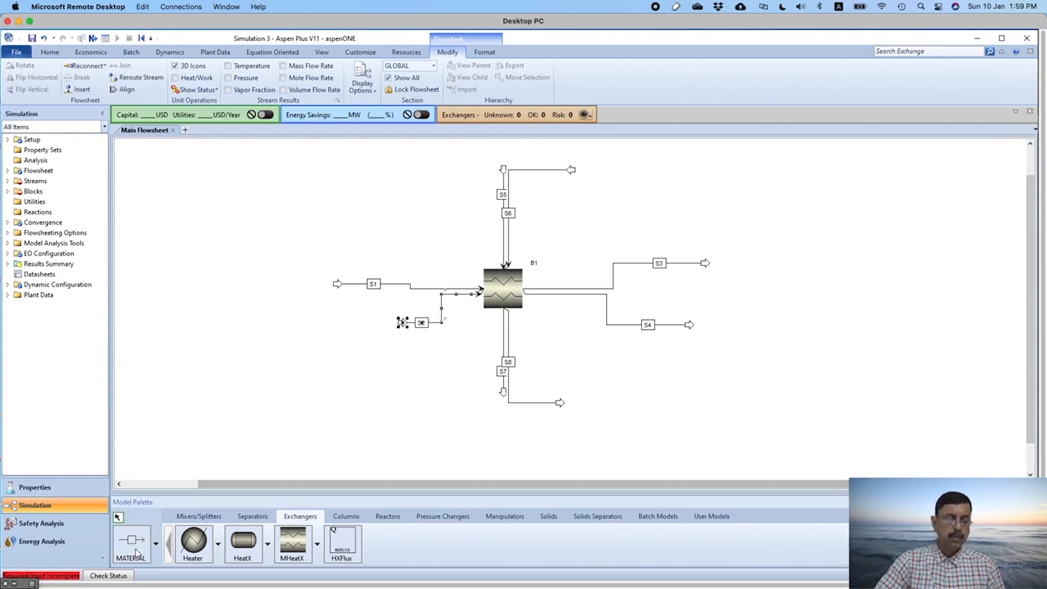
Step: Rename hot inlet stream S1 as ETHAIN and hot outlet stream S3 as ETHAOUT
left_click(376, 285)
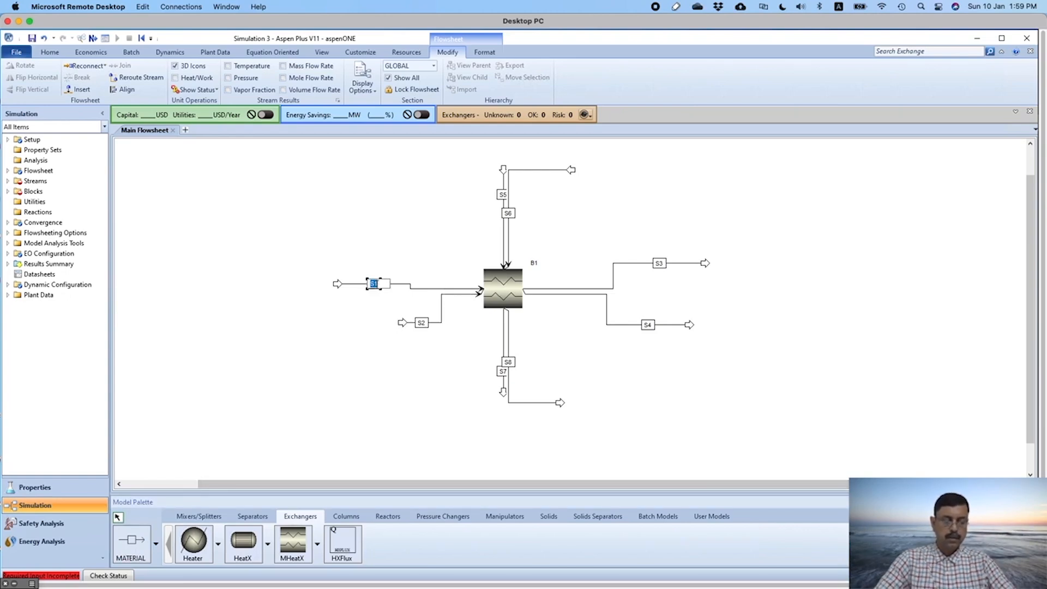
type("ETHAN")
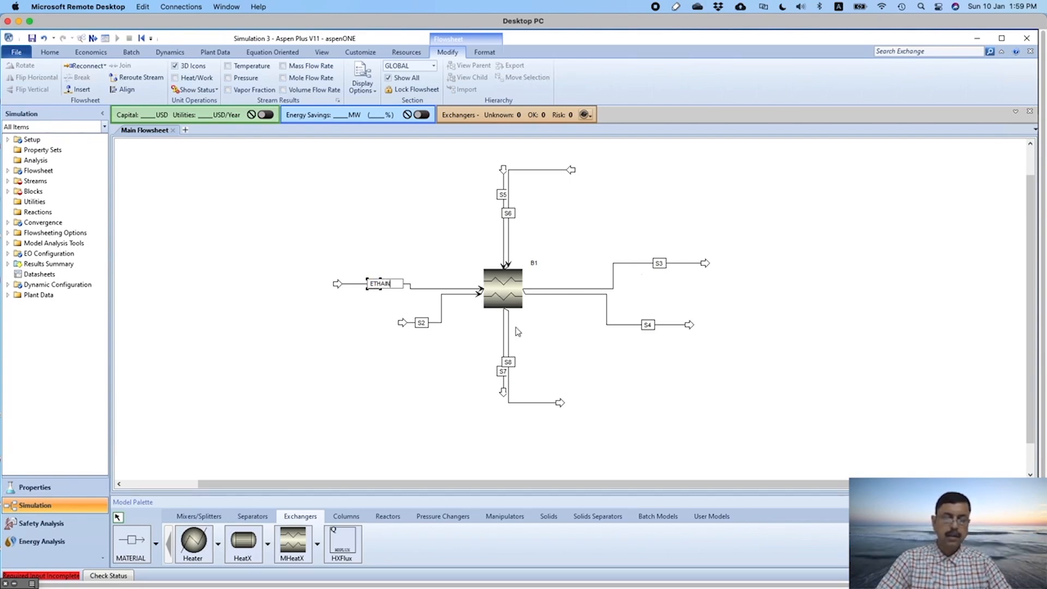
left_click(659, 264)
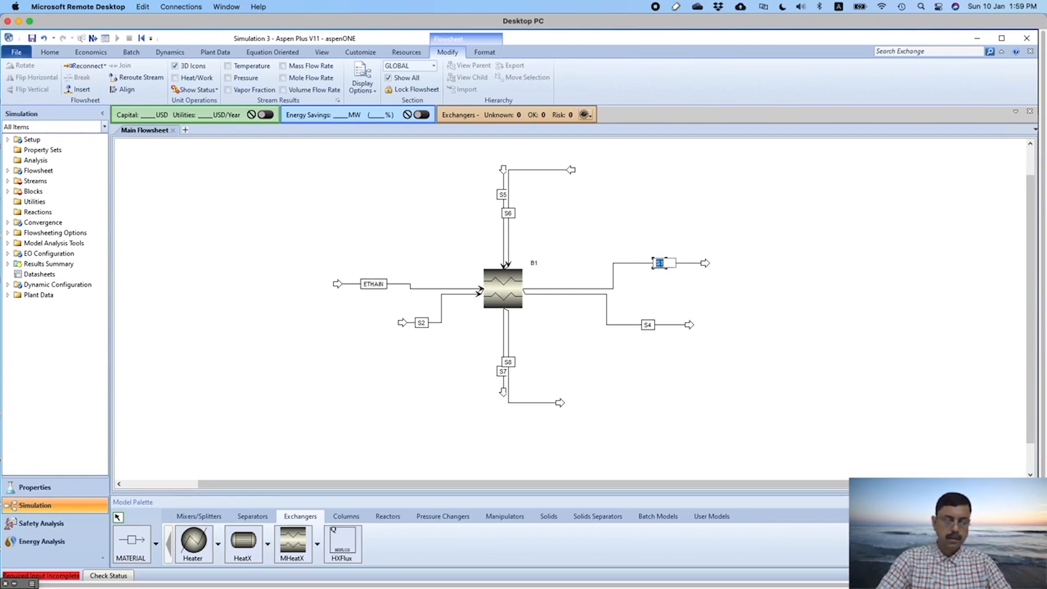
type("ETHAOUT")
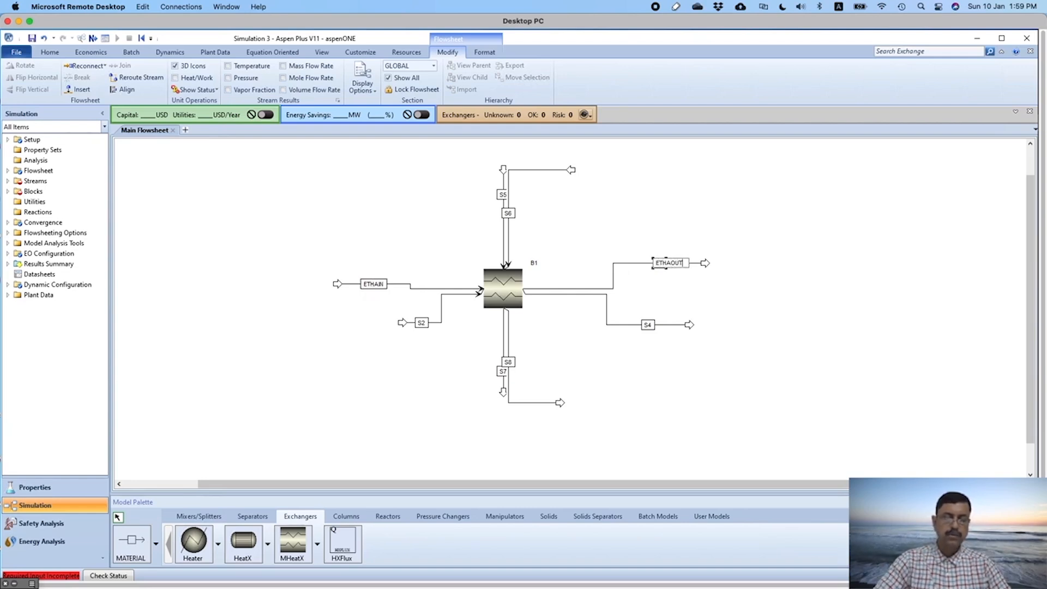
Step: Rename hot inlet stream S2 as TOLIN and hot outlet stream S4 as TOLOUT
left_click(422, 322)
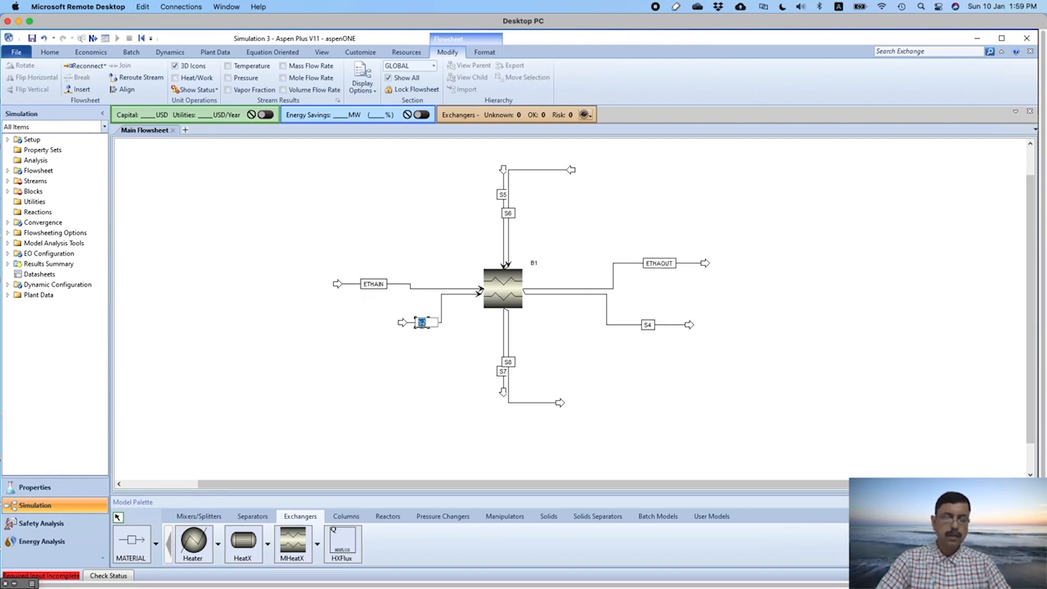
type("TOLIN")
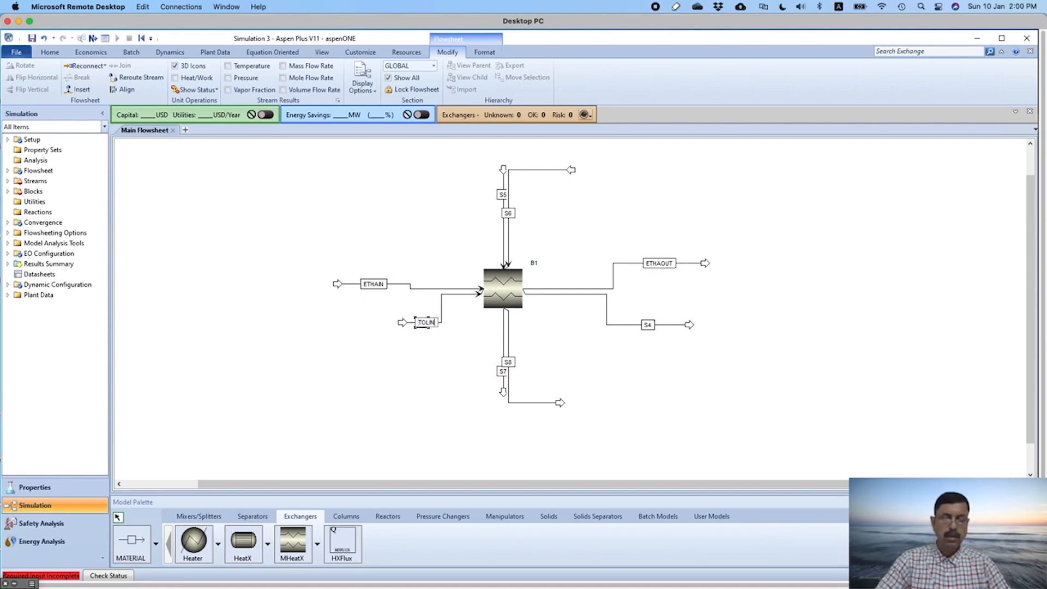
left_click(648, 325)
type("TOLOUT")
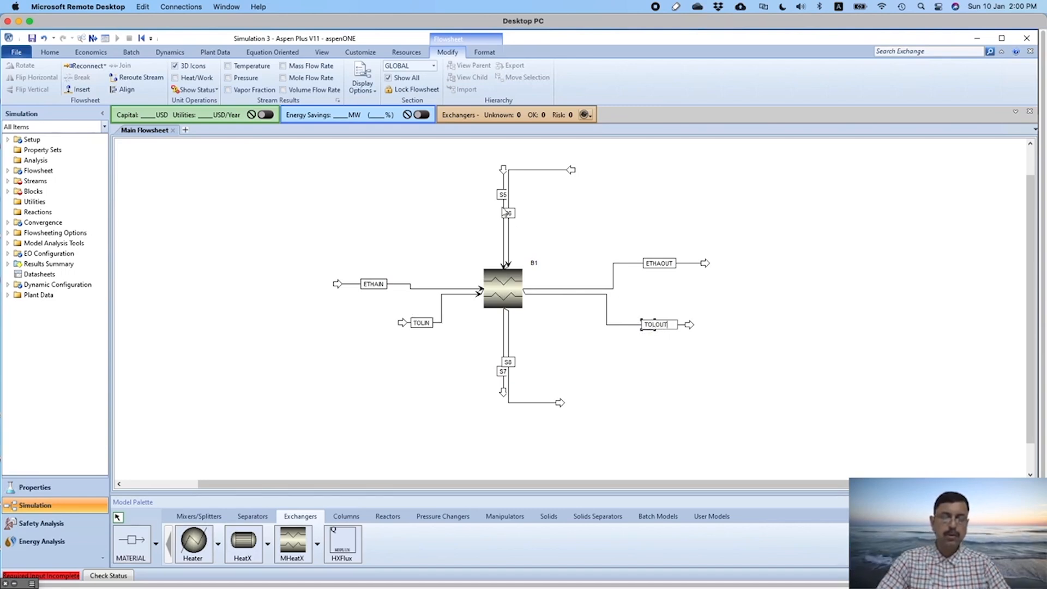
Step: Rename cold inlet stream S5 as WATIN and cold outlet stream S7 as WATOUT
left_click(503, 194)
type("WATRE")
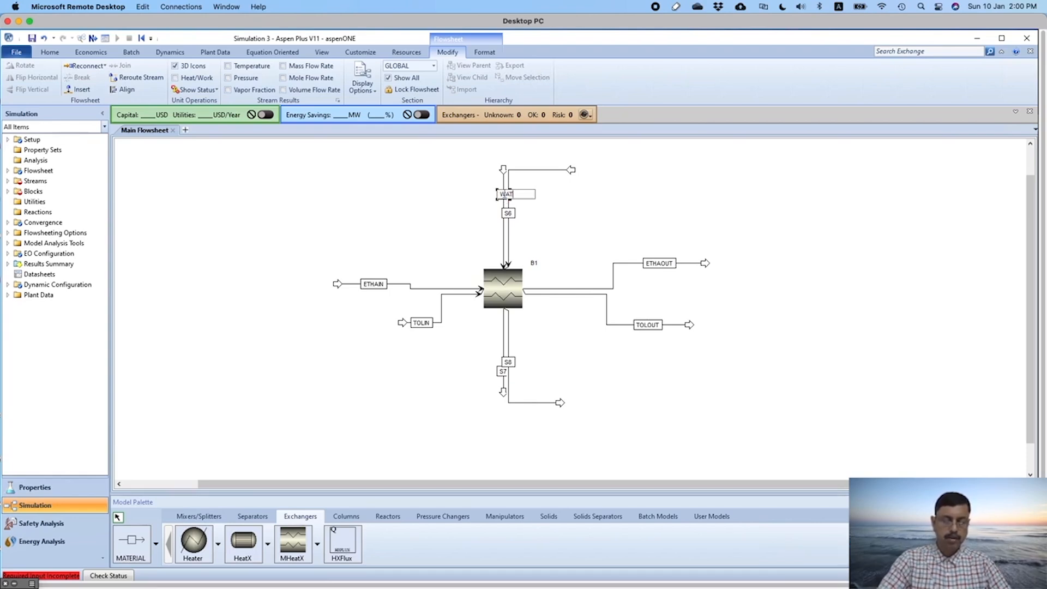
left_click(502, 371)
type("WATOUT")
Step: Rename cold inlet stream S6 as BENIN and cold outlet stream S8 as BENOUT
left_click(508, 212)
type("BEN")
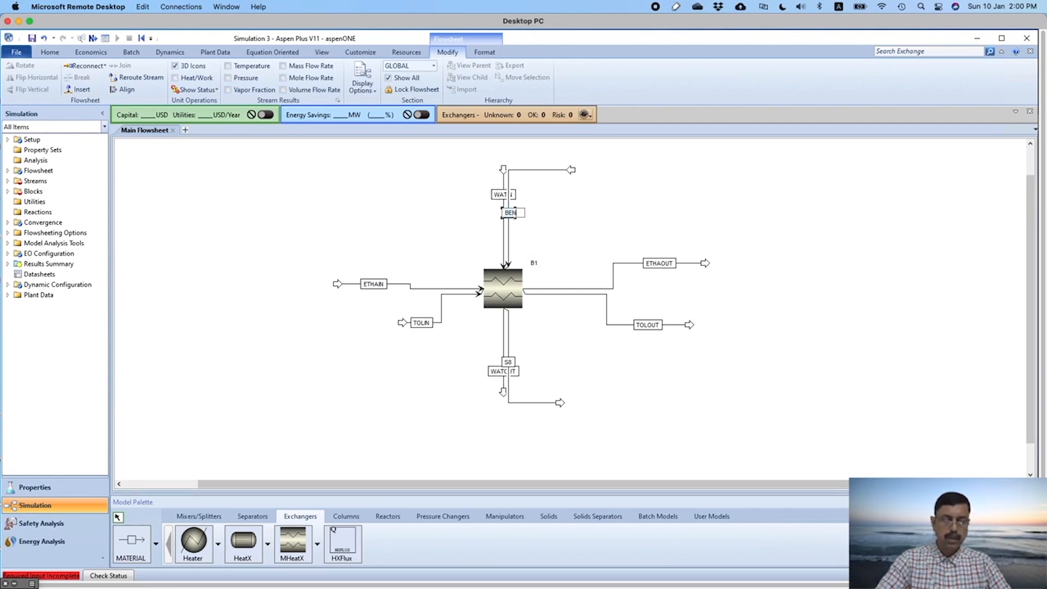
type("IN")
left_click(509, 362)
type("BENO")
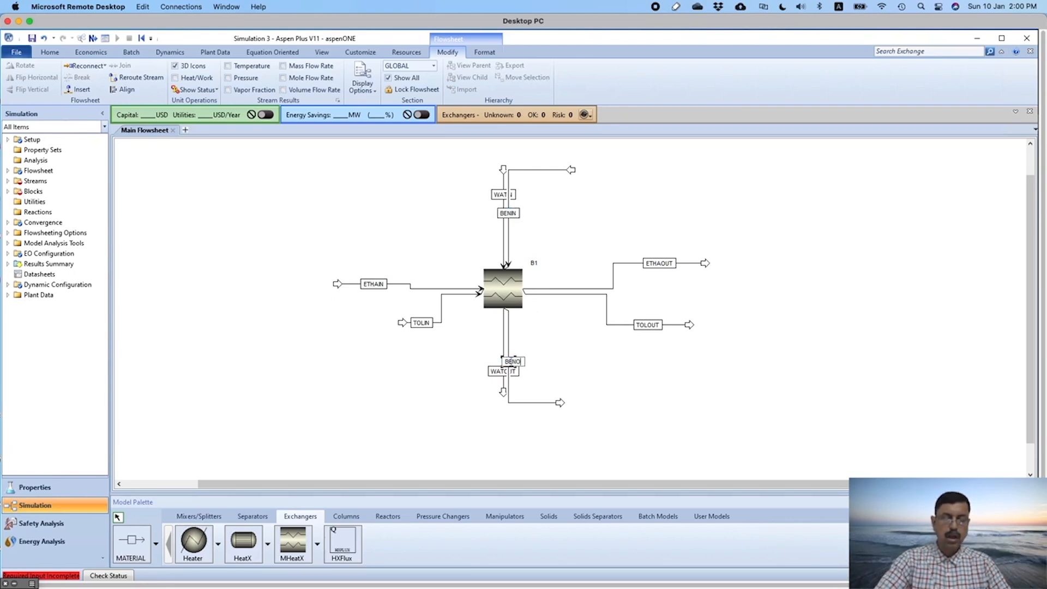
type("UT")
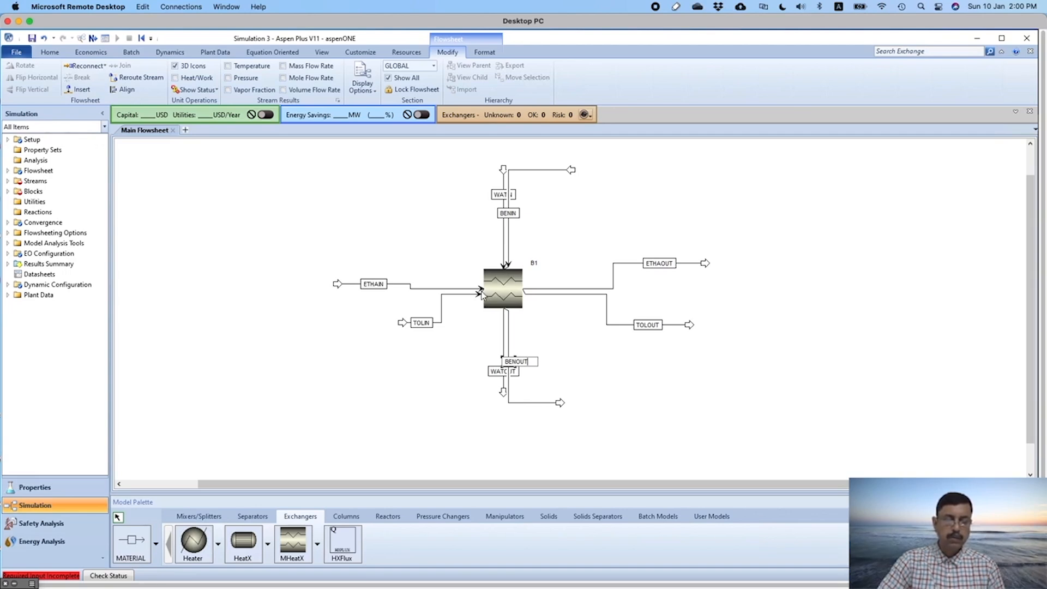
Step: Spread the paired stream connection points apart on all four sides of the MHeatX block
mouse_move(483, 292)
left_mouse_down()
mouse_move(481, 276)
mouse_move(480, 301)
left_mouse_up()
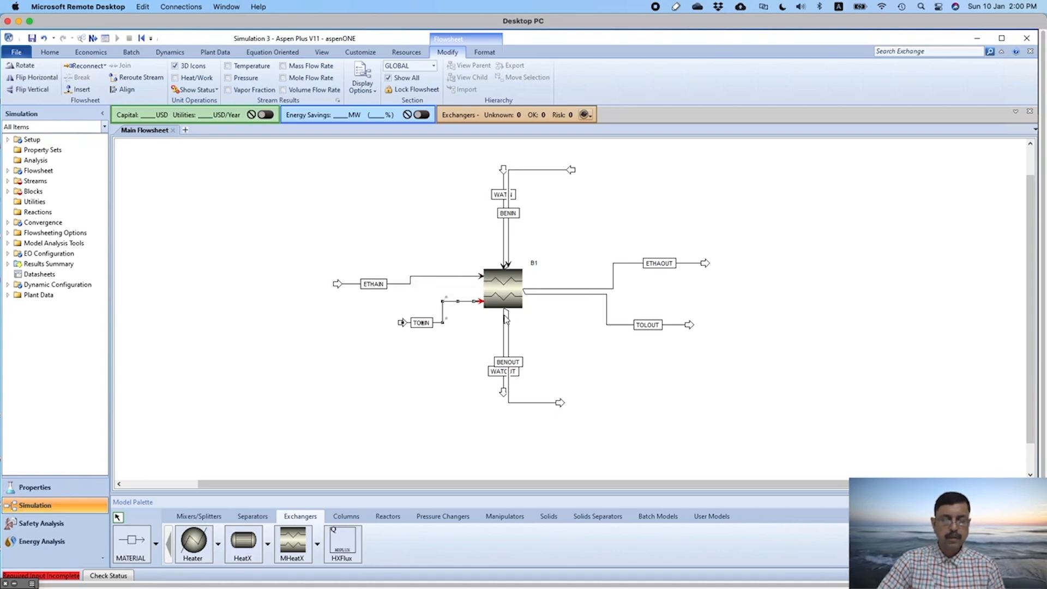
left_click(505, 317)
left_click_drag(505, 316, 490, 316)
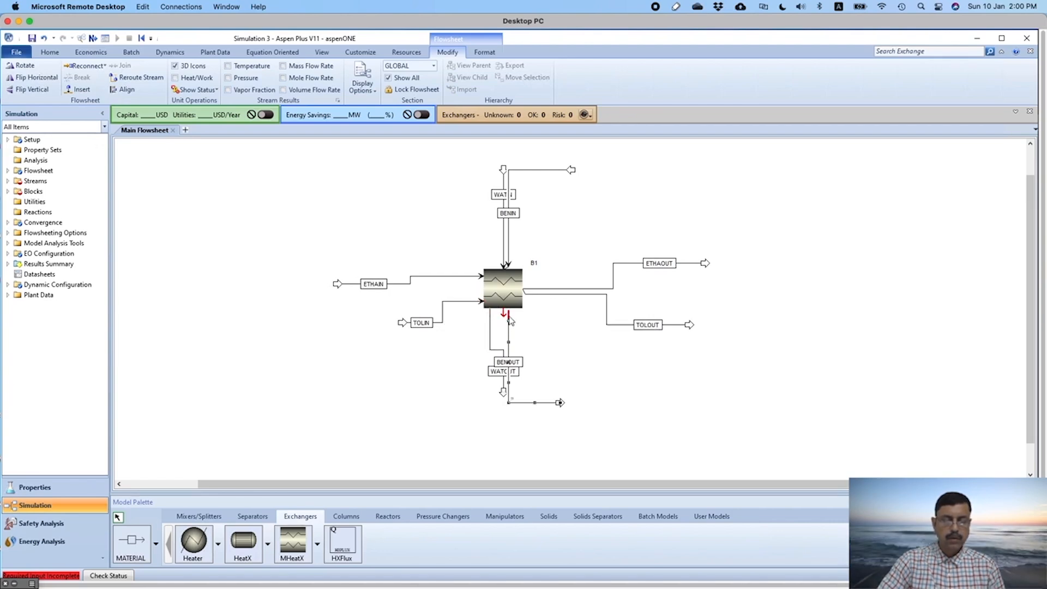
left_click_drag(509, 321, 519, 315)
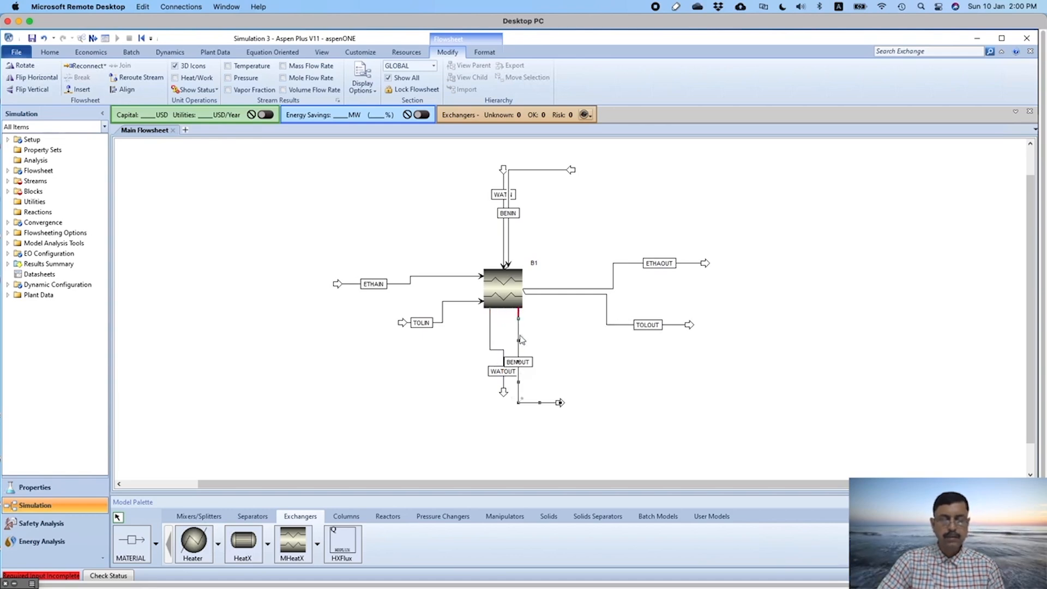
left_click(538, 290)
mouse_move(531, 291)
left_mouse_down()
mouse_move(528, 275)
mouse_move(529, 304)
left_mouse_up()
left_click(532, 297)
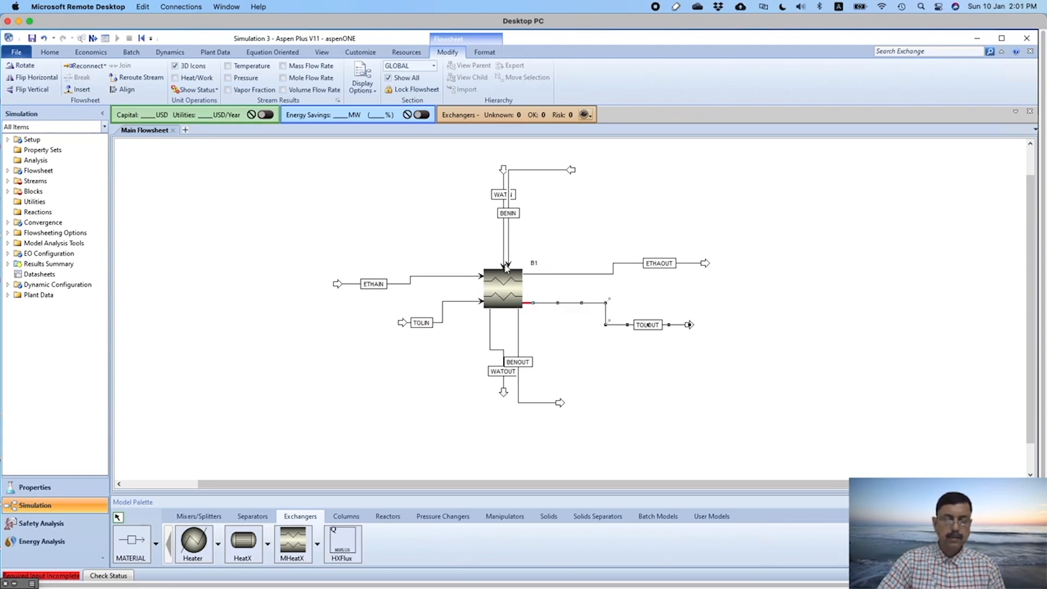
mouse_move(506, 266)
left_mouse_down()
mouse_move(491, 265)
mouse_move(518, 265)
left_mouse_up()
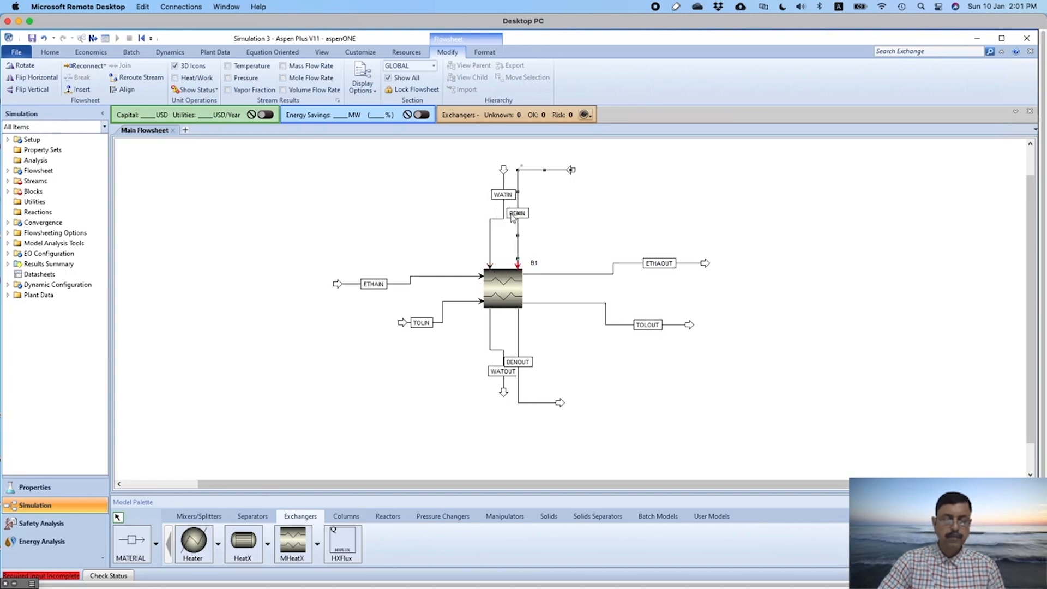
Step: Move the free ends of the WATIN and WATOUT streams outward, away from the benzene streams
left_click_drag(503, 192, 467, 163)
left_click(552, 354)
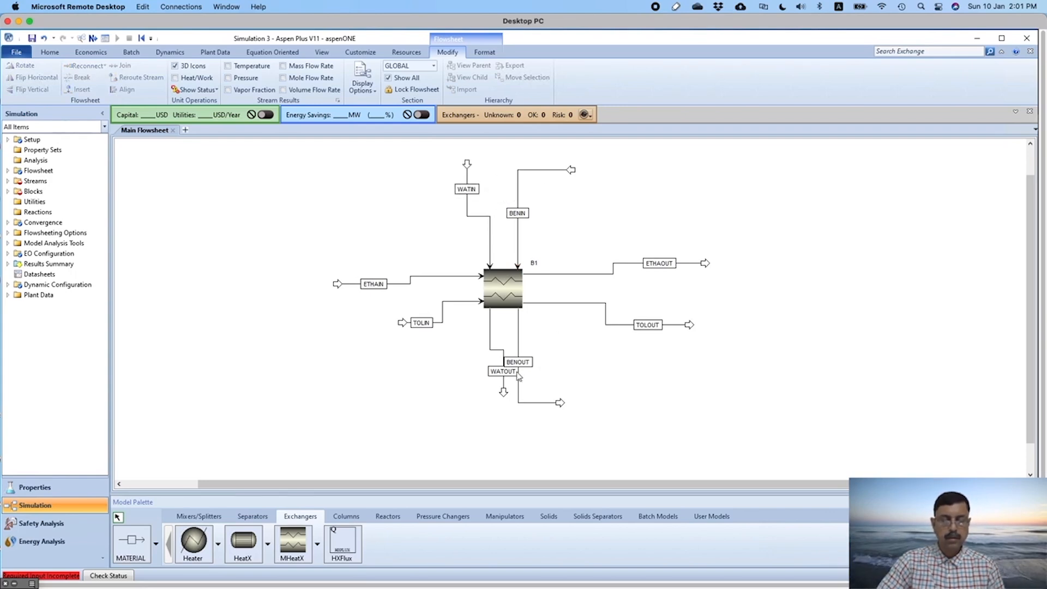
left_click_drag(503, 391, 482, 393)
left_click_drag(469, 398, 468, 397)
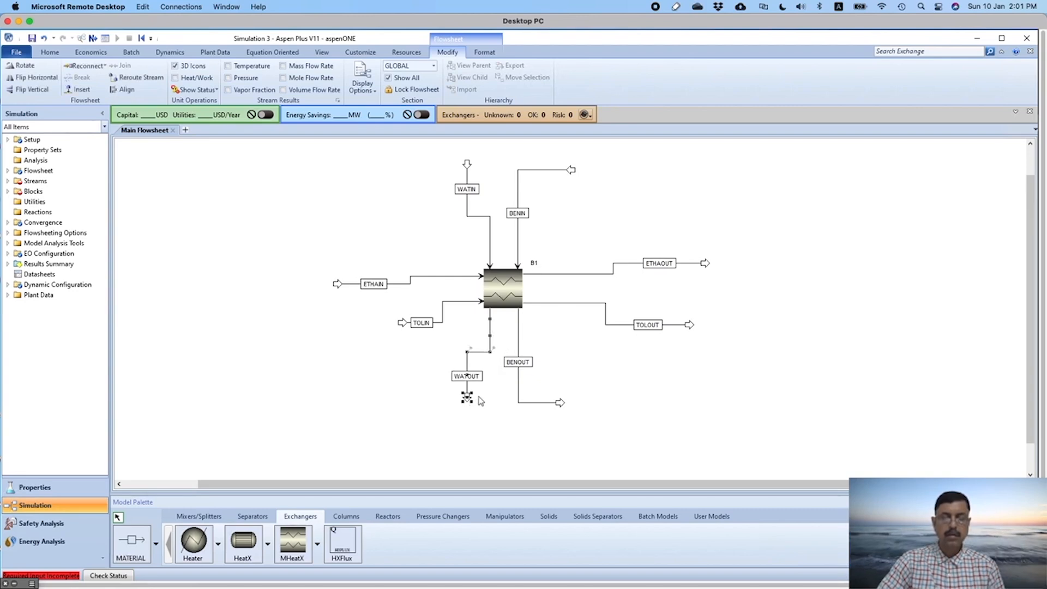
left_click(603, 387)
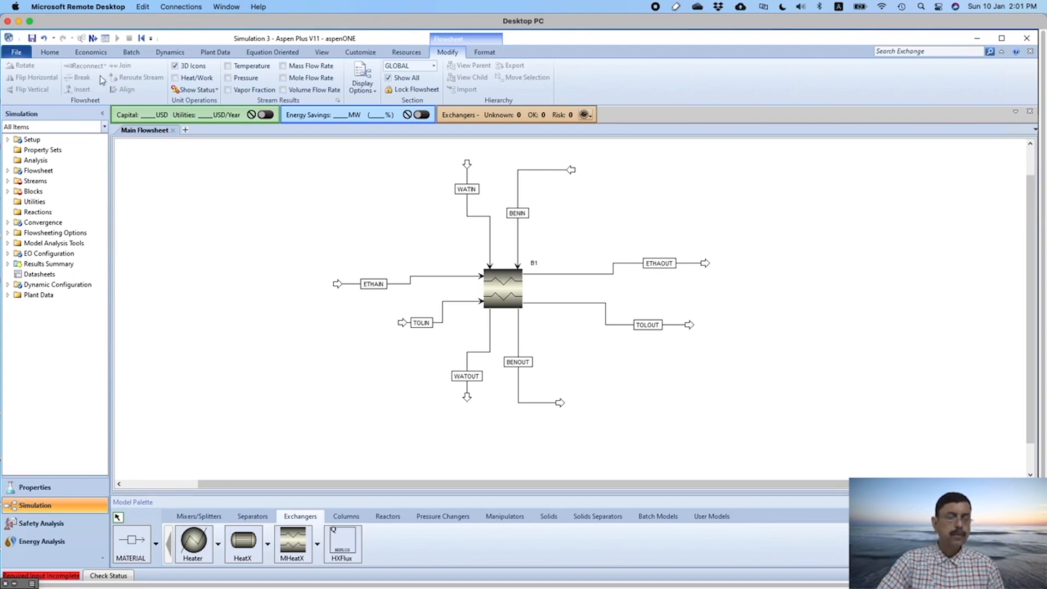
Step: Open the BENIN stream's input form and, following the MHeatX example slide, set the temperature to 30 C and the pressure to 7 atm
left_click(93, 37)
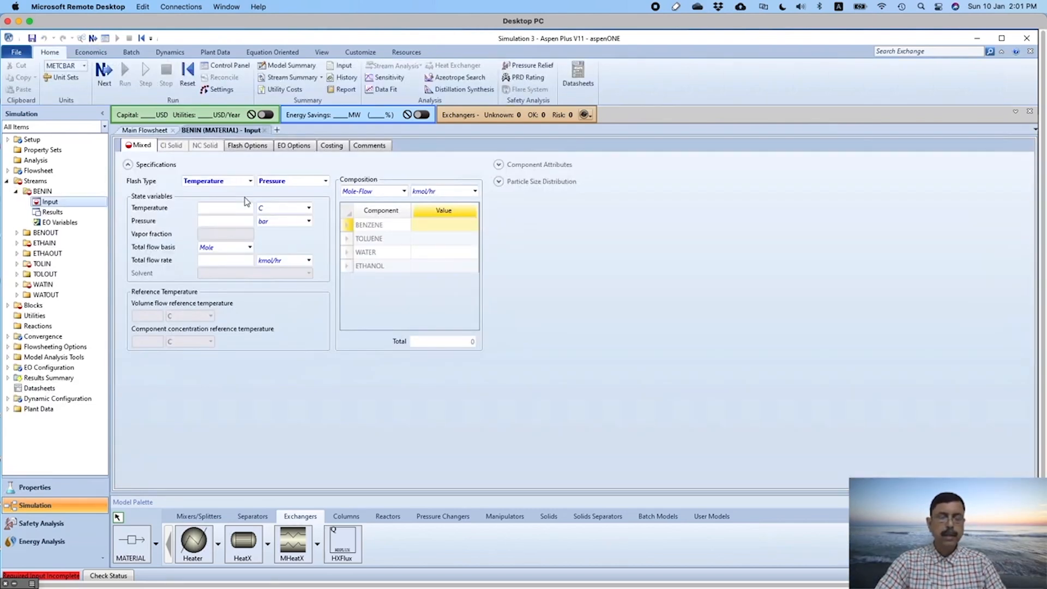
key("super+Tab")
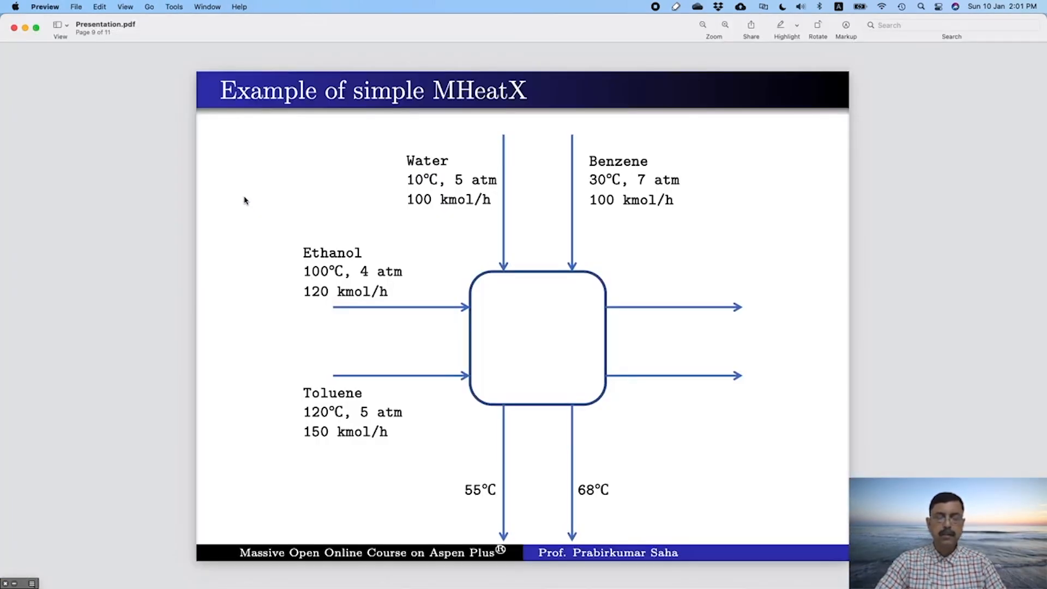
key("super+Tab")
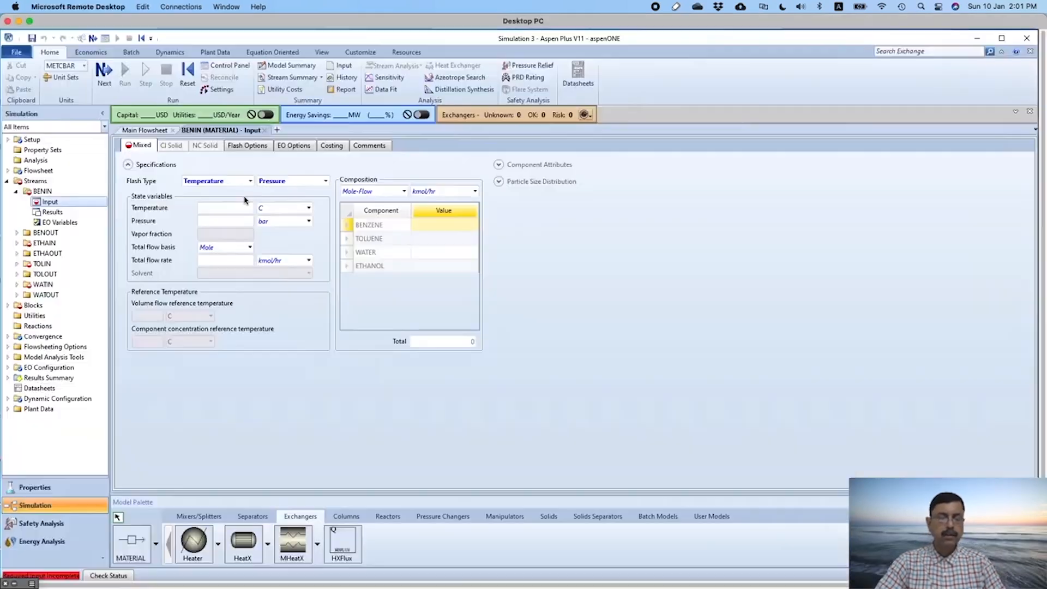
left_click(236, 209)
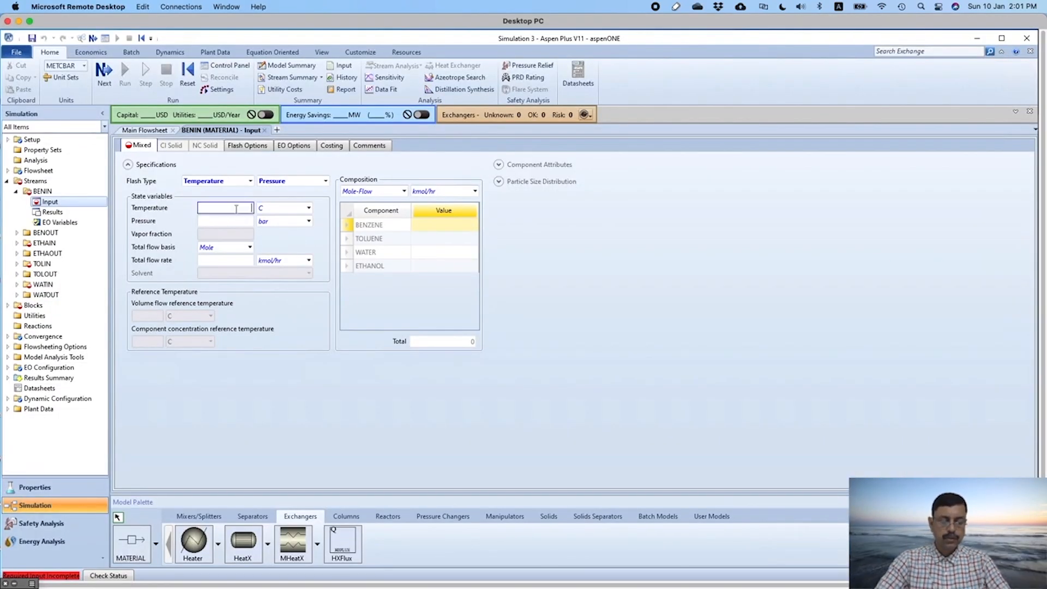
type("30")
left_click(249, 224)
type("7")
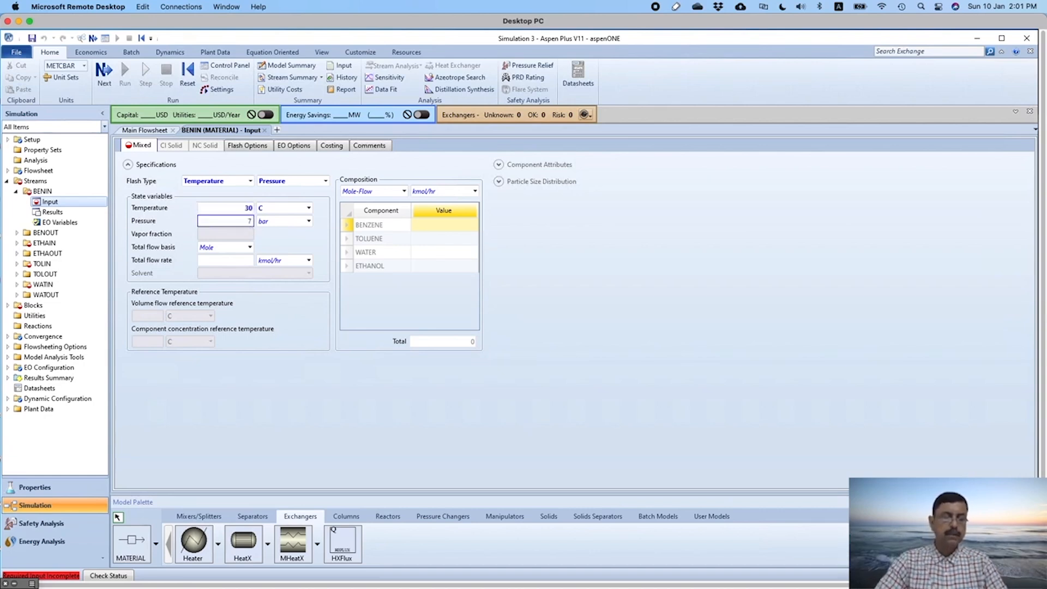
left_click(309, 221)
scroll(315, 244, "up", 1)
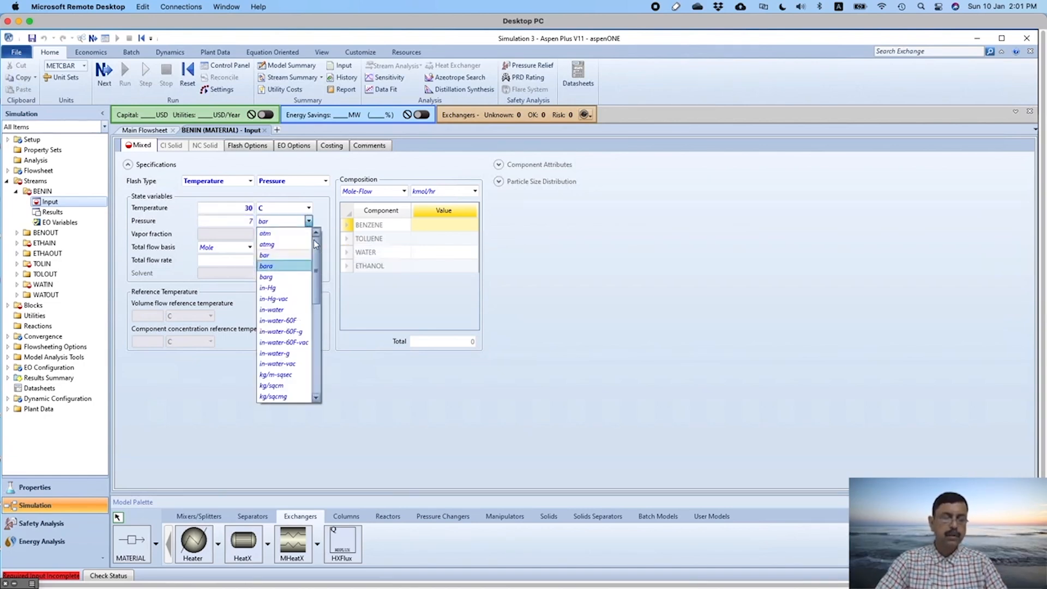
left_click(285, 234)
left_click(244, 263)
type("10")
key("XF86AudioRaiseVolume")
key("XF86AudioRaiseVolume")
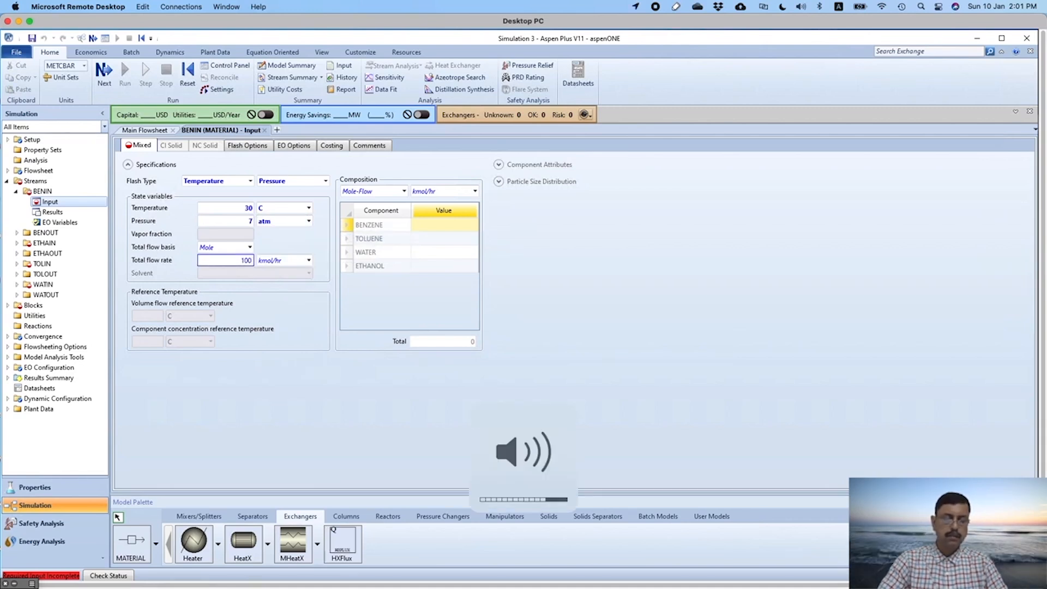
key("BackSpace")
key("BackSpace")
key("BackSpace")
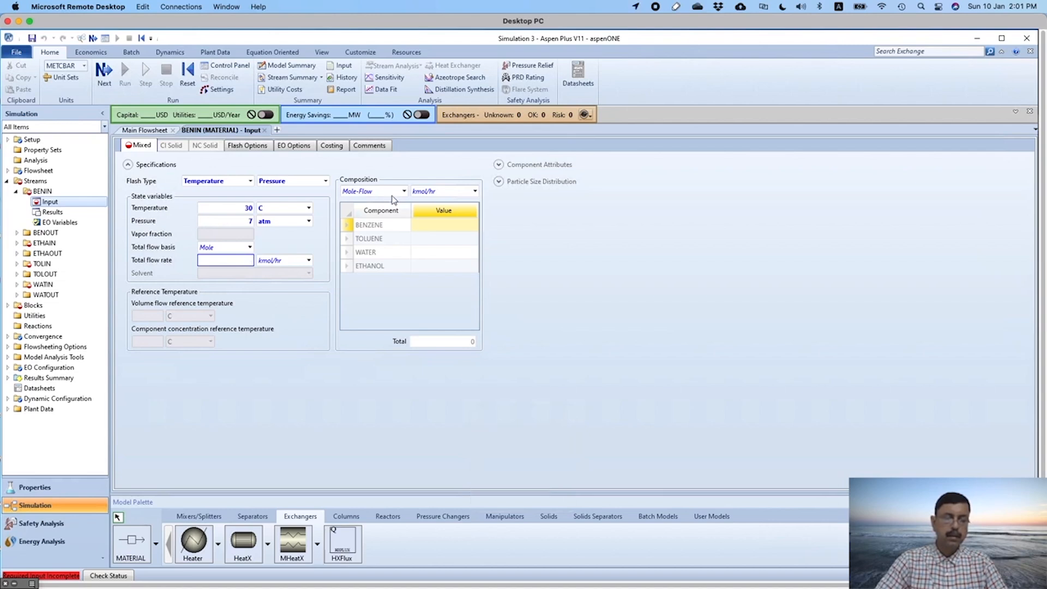
Step: Set the benzene mole flow of stream BENIN to 100 kmol/hr
left_click(435, 225)
type("100")
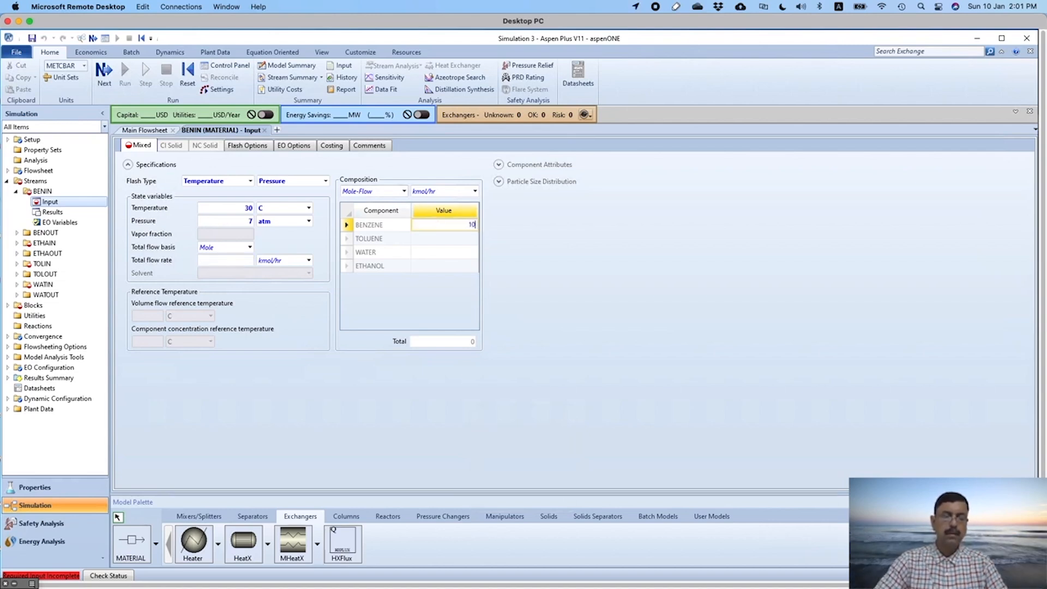
left_click(560, 269)
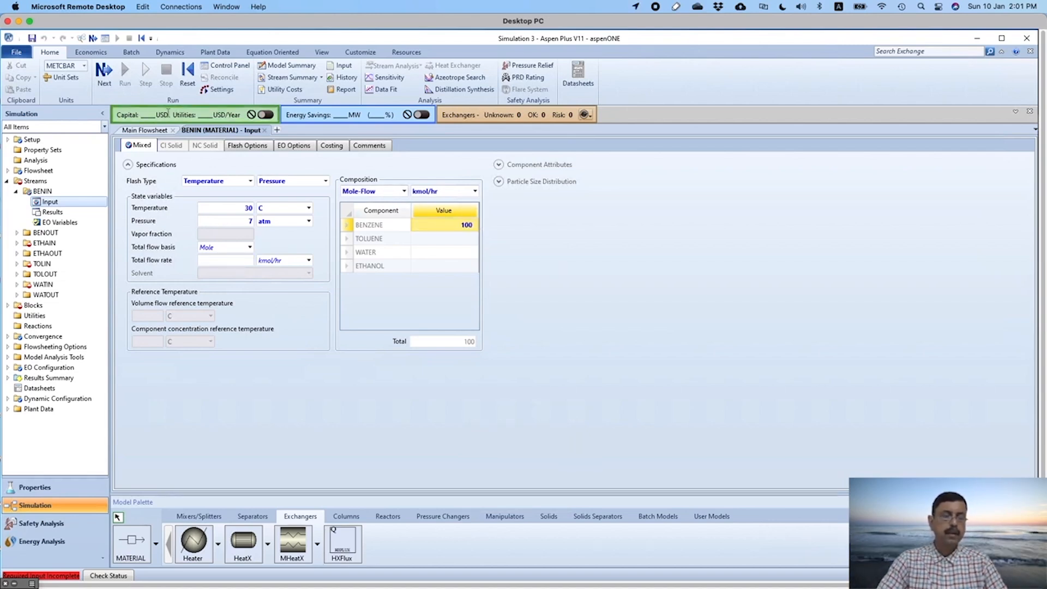
Step: Proceed to the ETHAIN stream's input and, following the example slide, set the temperature to 100 C and the pressure to 4 atm
left_click(104, 73)
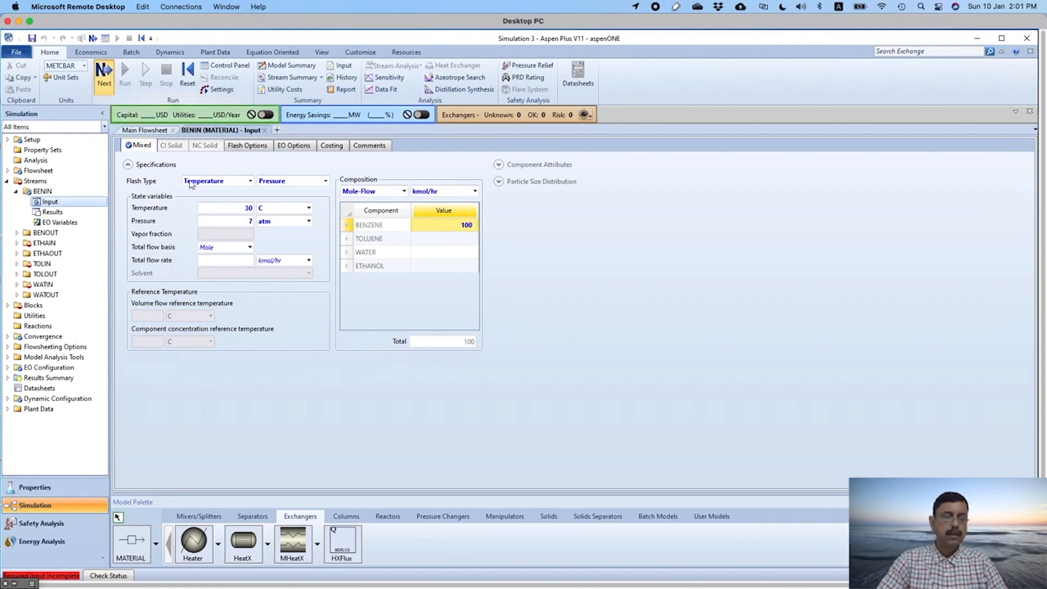
key("super+Tab")
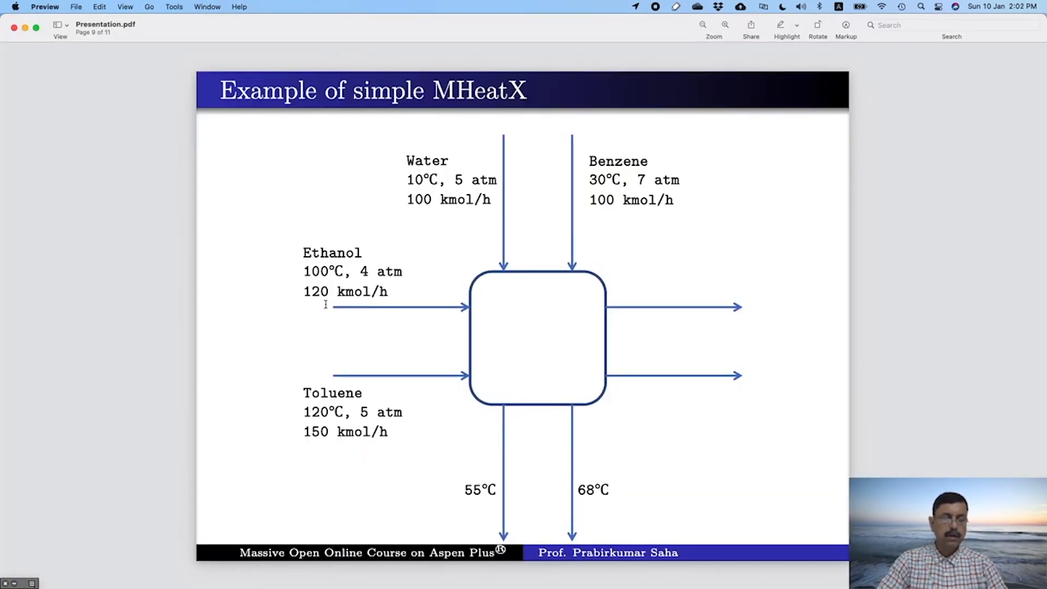
key("super+Tab")
left_click(234, 209)
type("100")
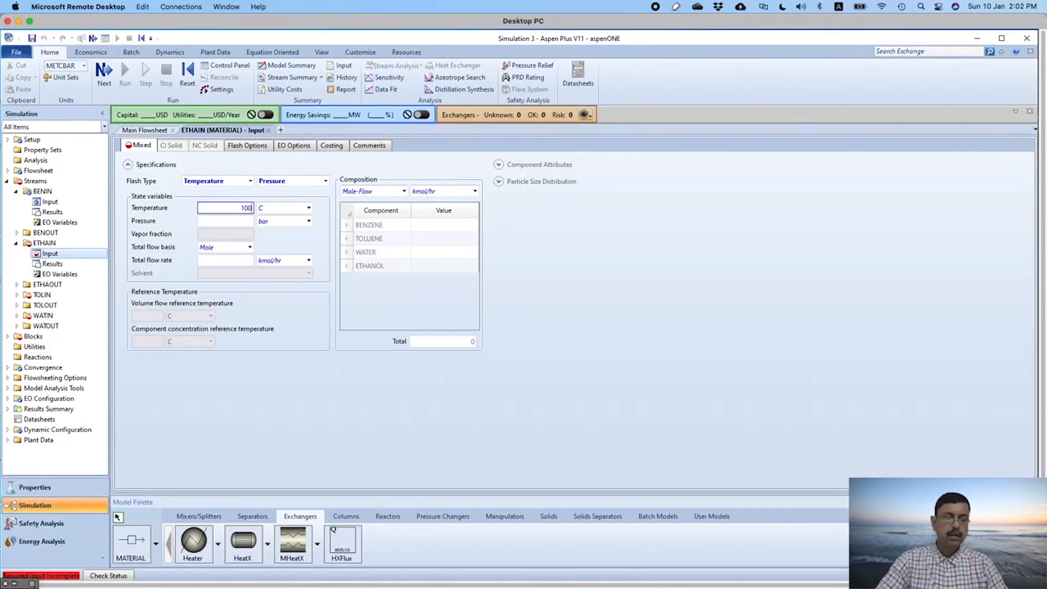
left_click(238, 222)
type("4")
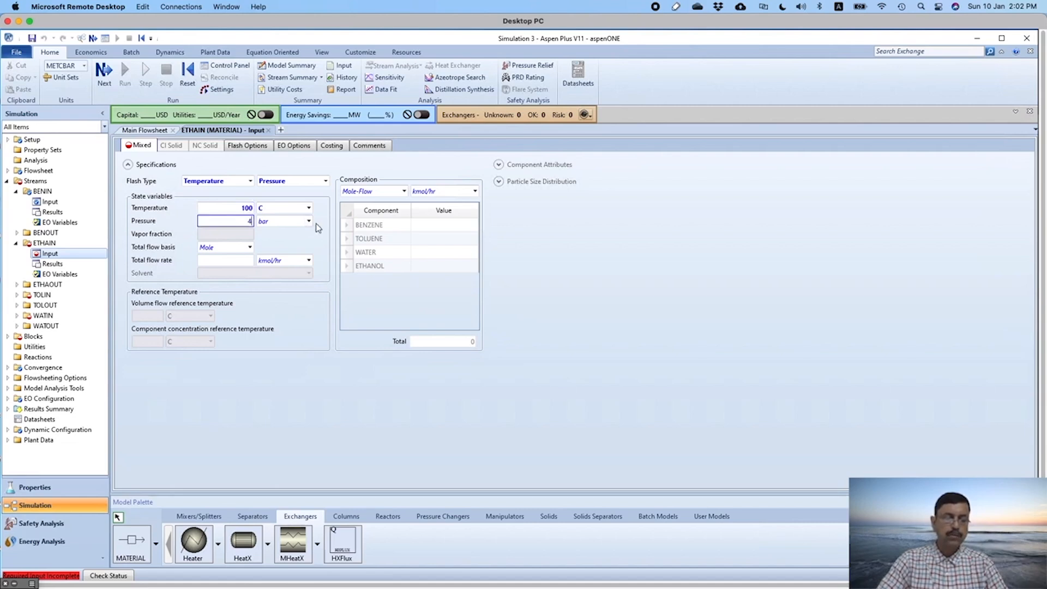
left_click(309, 221)
scroll(315, 240, "up", 1)
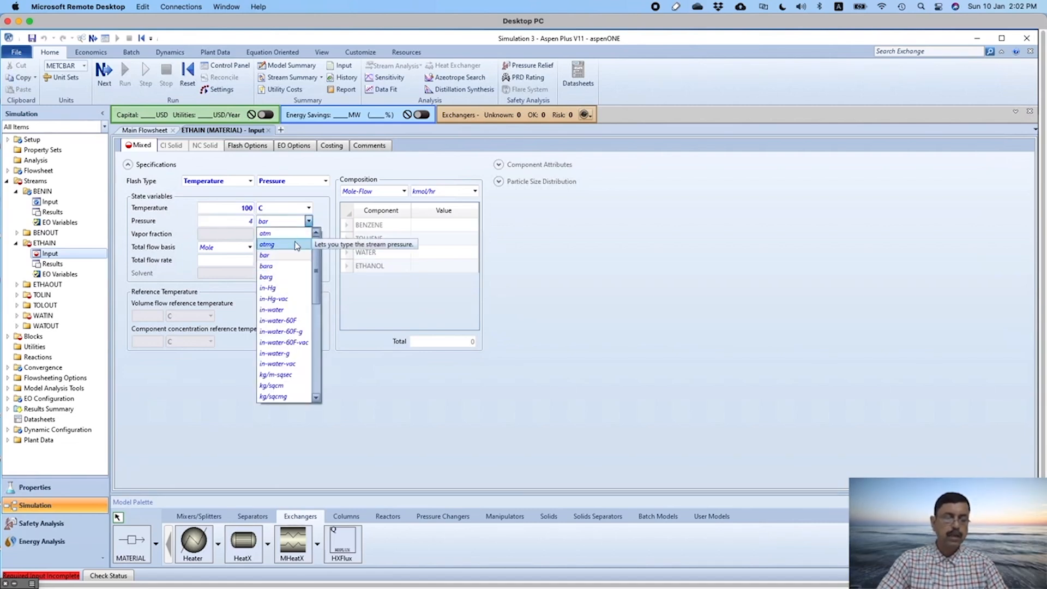
left_click(286, 235)
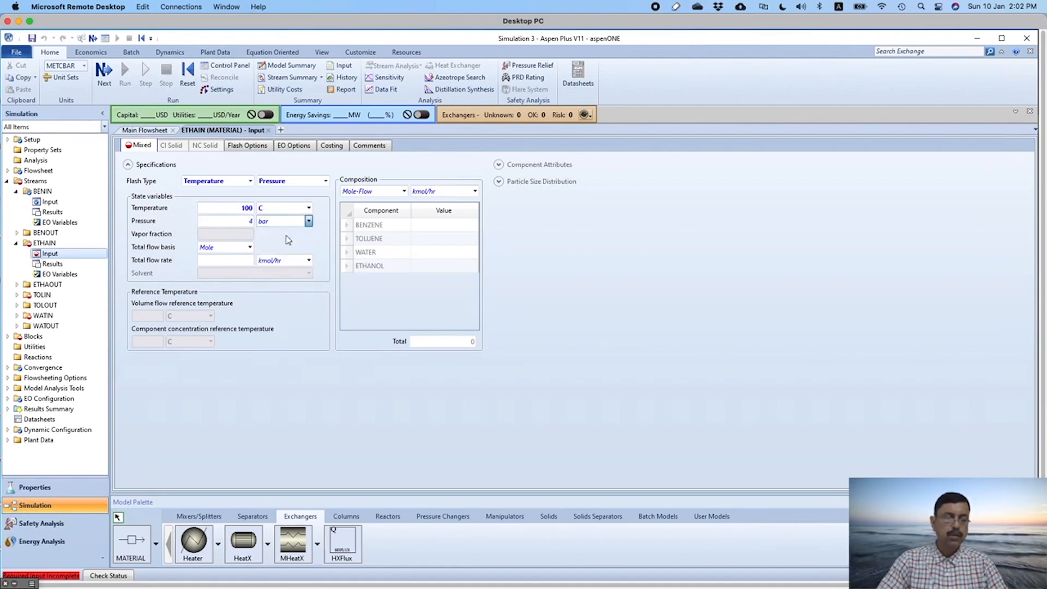
Step: Set the toluene mole flow of stream ETHAIN to 120 kmol/hr and check the entry against the MHeatX example slide
left_click(441, 245)
type("120")
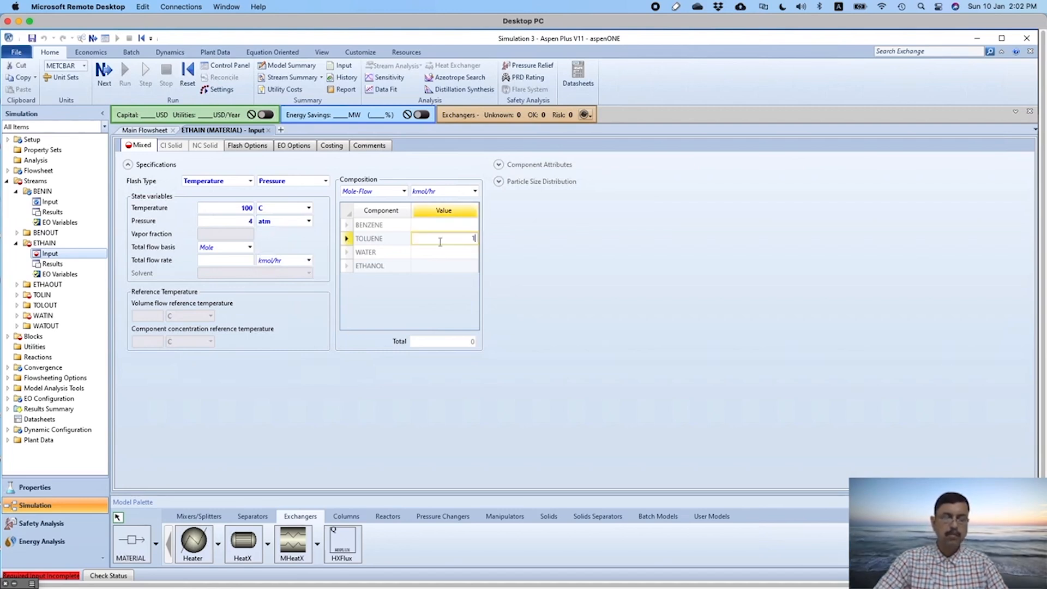
left_click(547, 267)
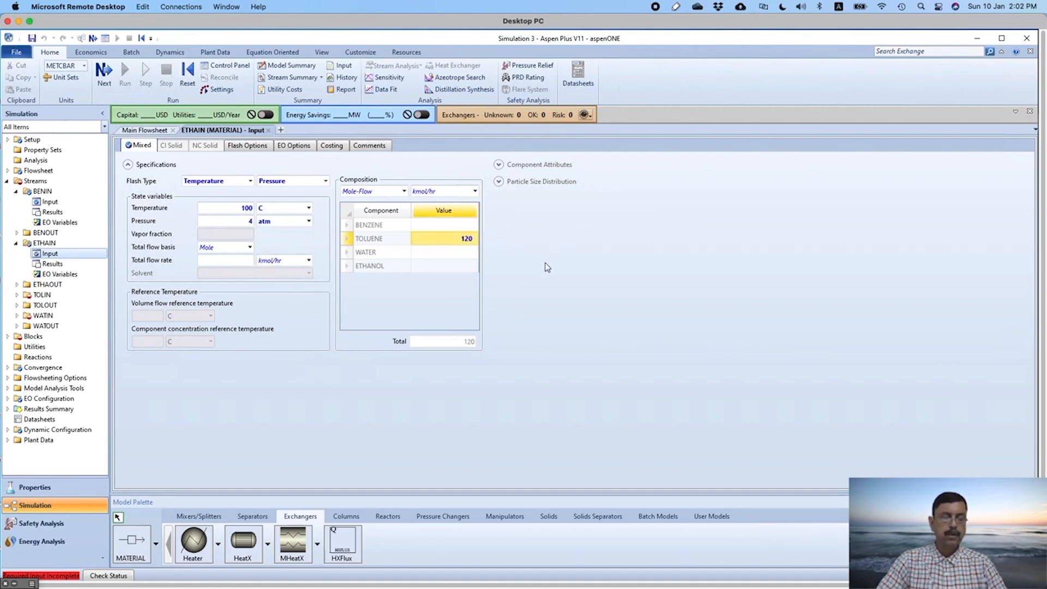
key("super+Tab")
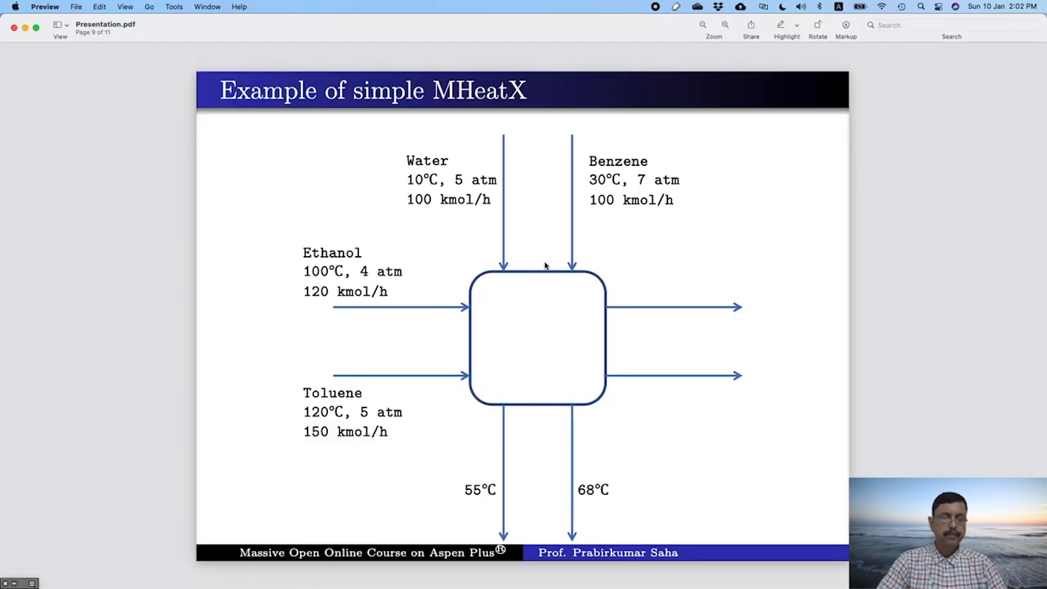
key("super+Tab")
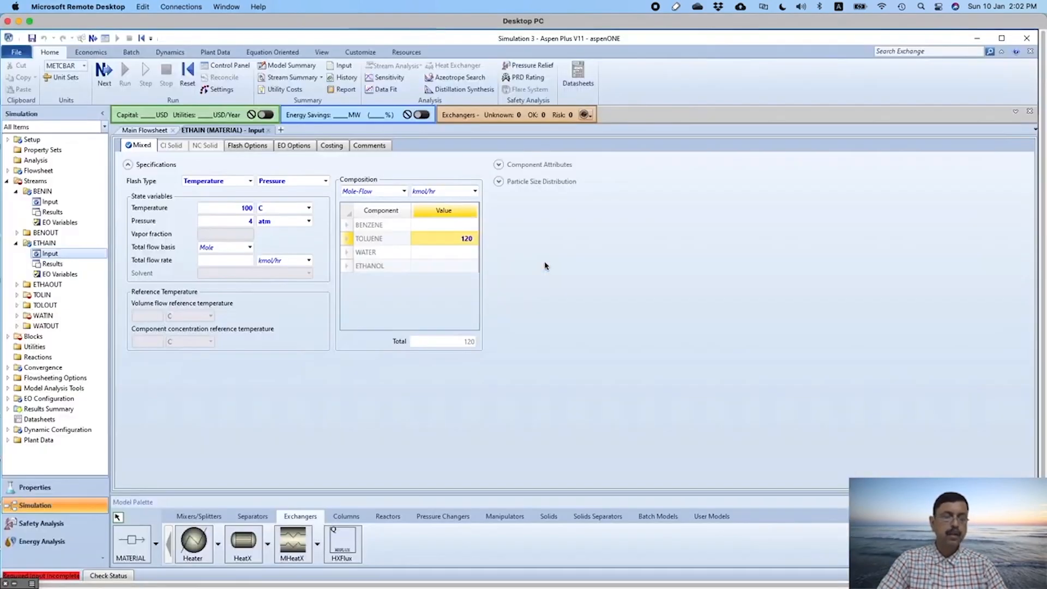
Step: Proceed to the TOLIN stream's input and, following the example slide, set the temperature to 120 C and the pressure to 5 atm
left_click(104, 71)
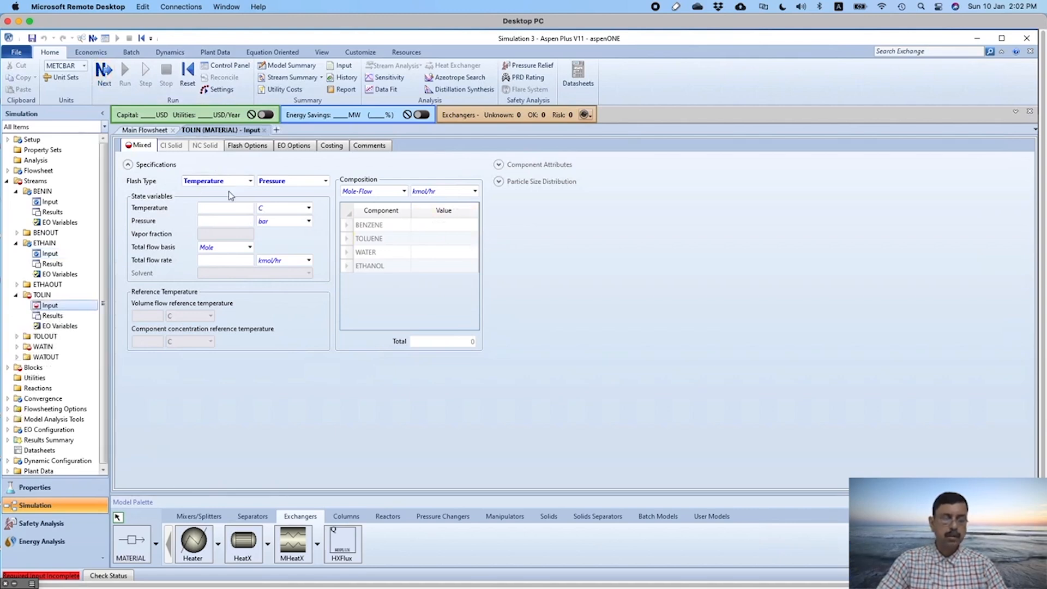
key("super+Tab")
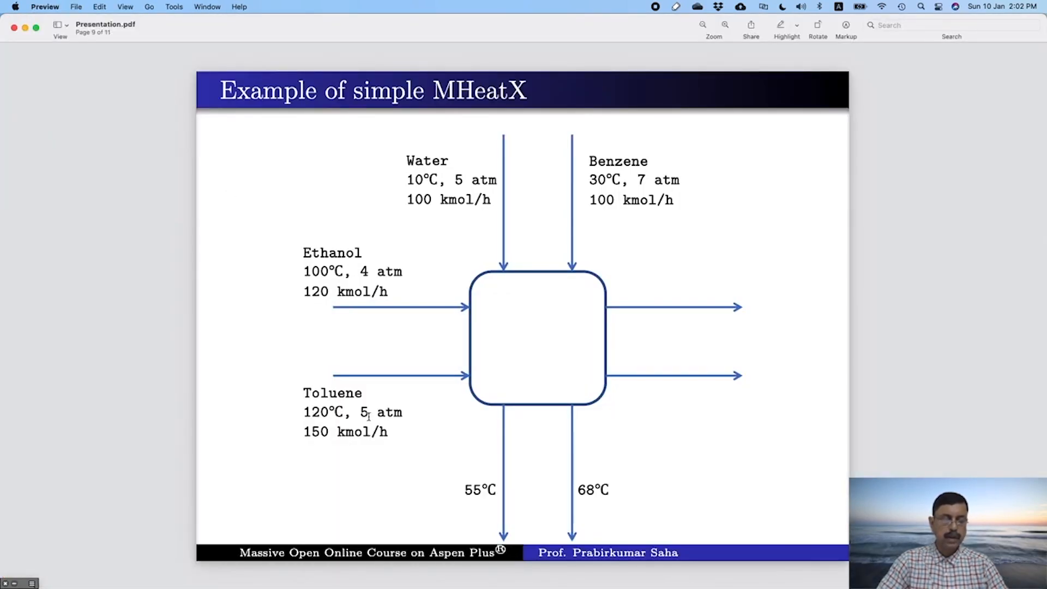
key("super+Tab")
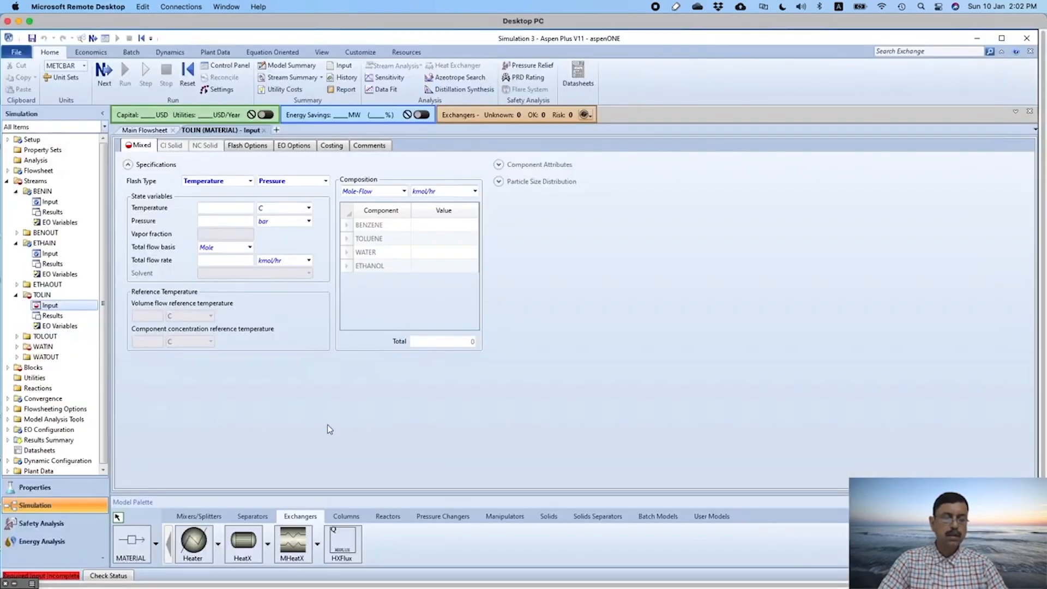
left_click(233, 208)
type("120")
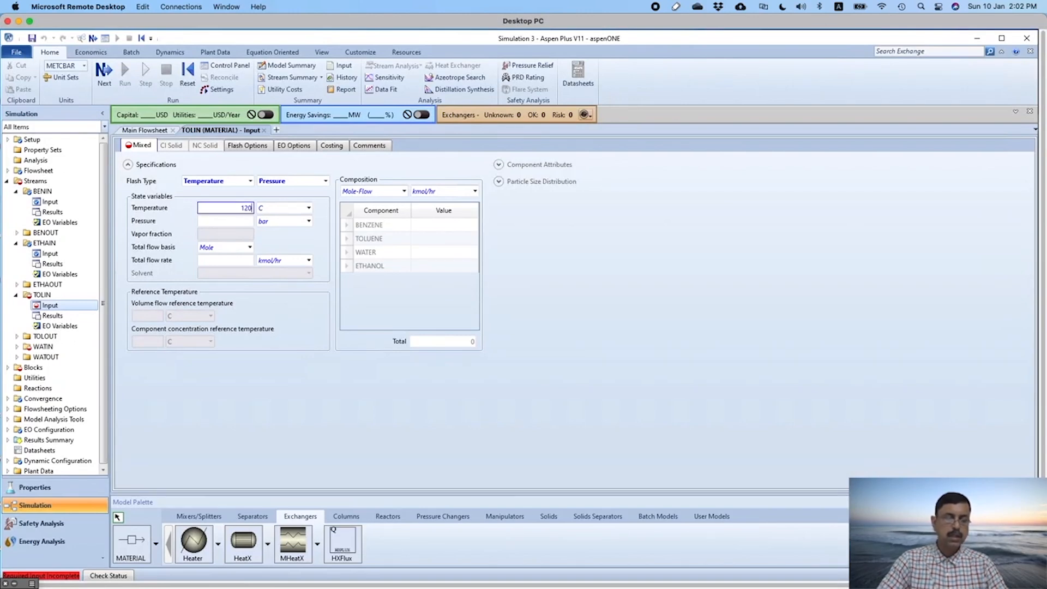
left_click(309, 221)
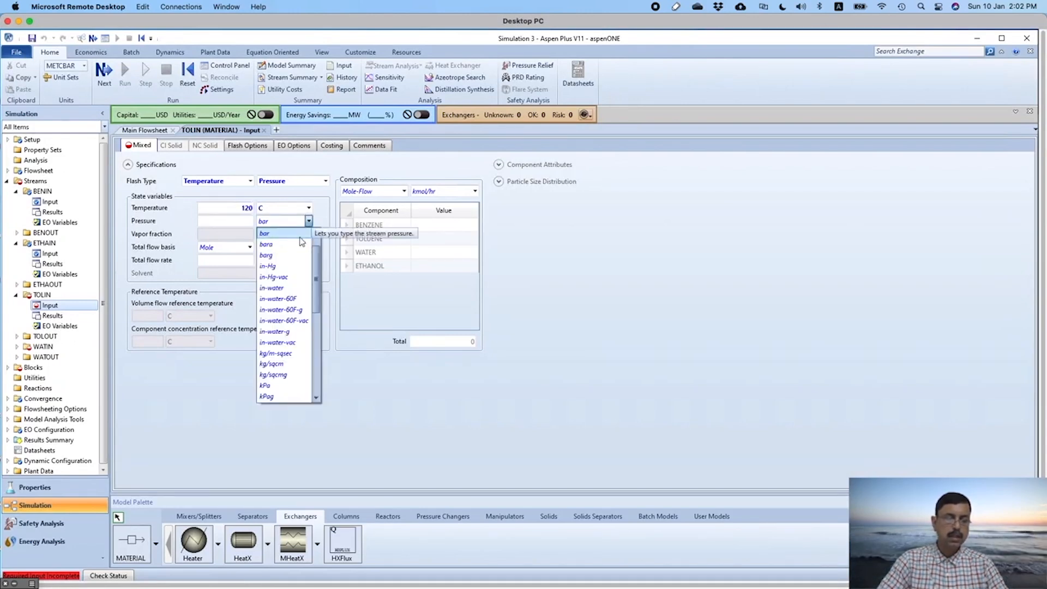
scroll(315, 241, "up", 1)
left_click(273, 233)
left_click(252, 221)
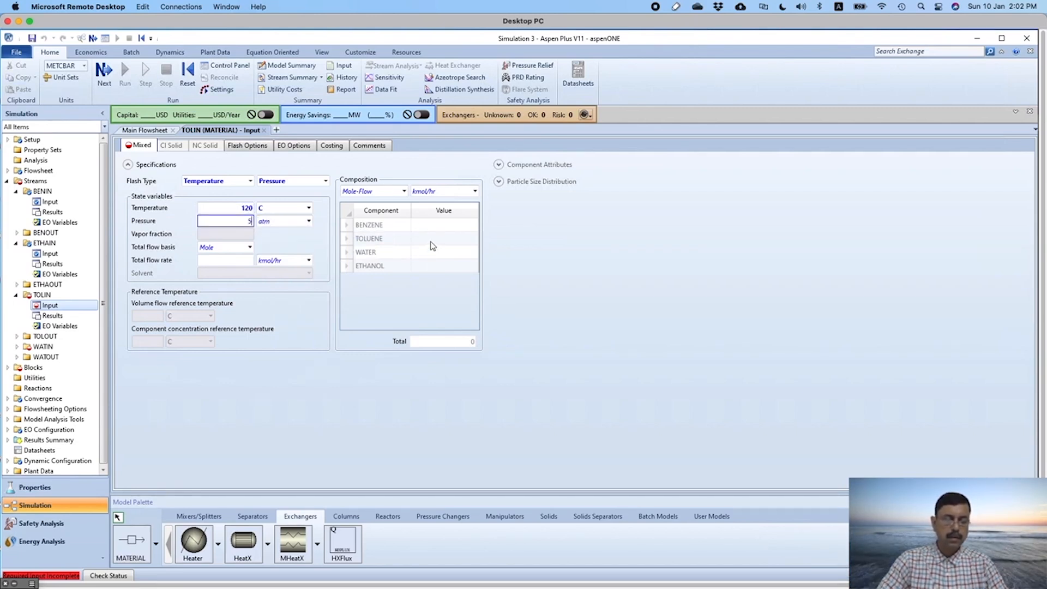
Step: Set the toluene mole flow of stream TOLIN to 150 kmol/hr
left_click(431, 240)
type("150")
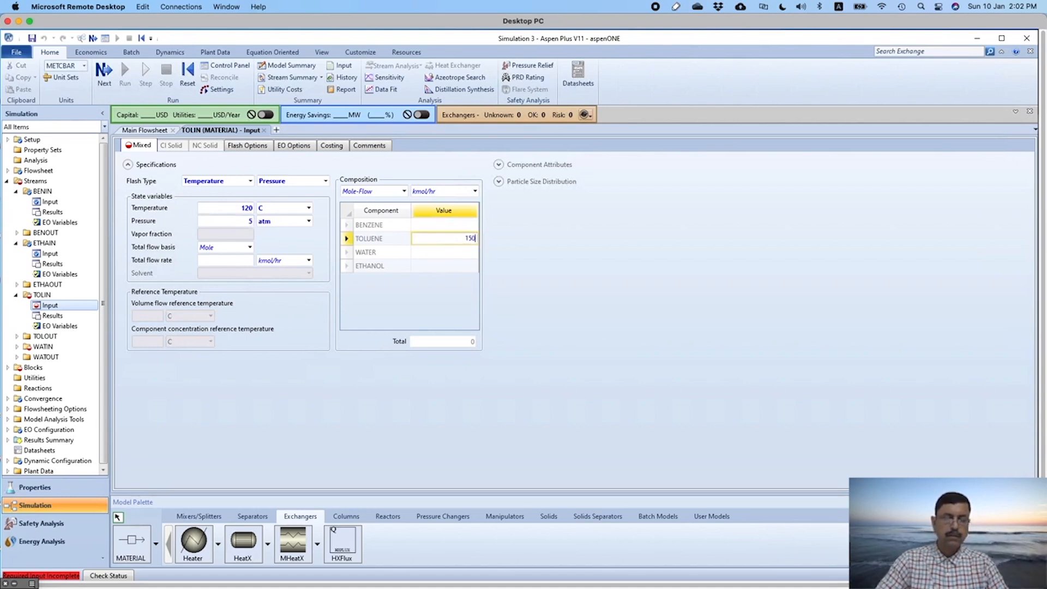
left_click(527, 231)
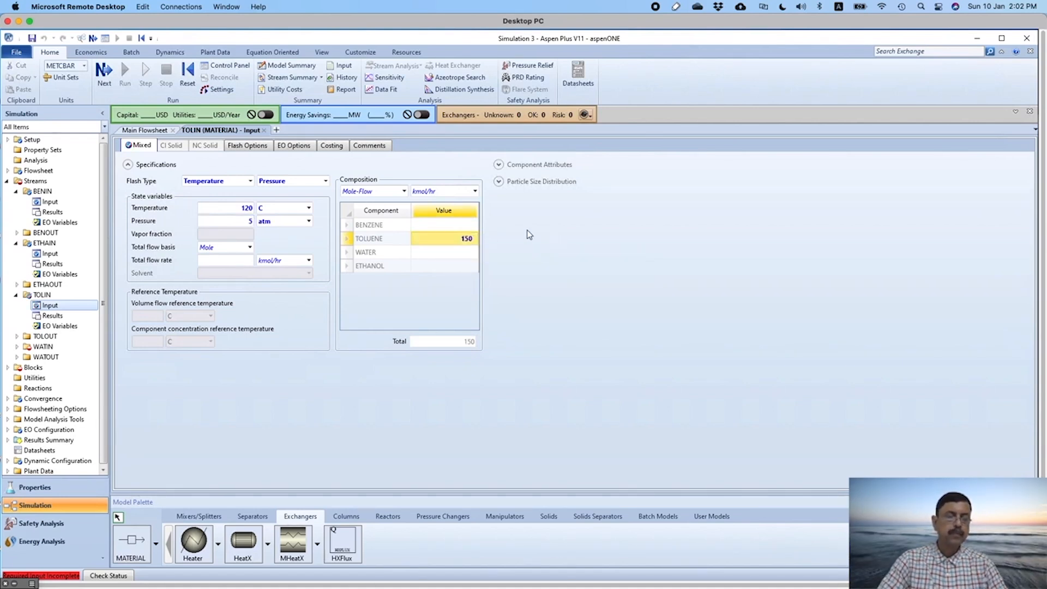
Step: Proceed to the WATIN stream's input and, following the example slide, set the temperature to 10 C and the pressure to 5 atm
left_click(105, 68)
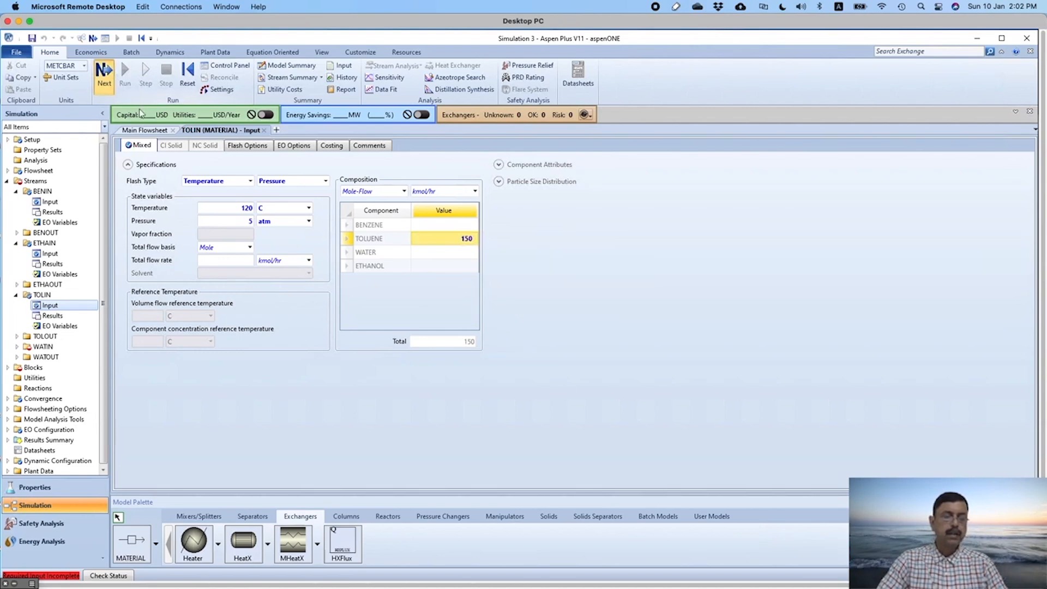
key("super+Tab")
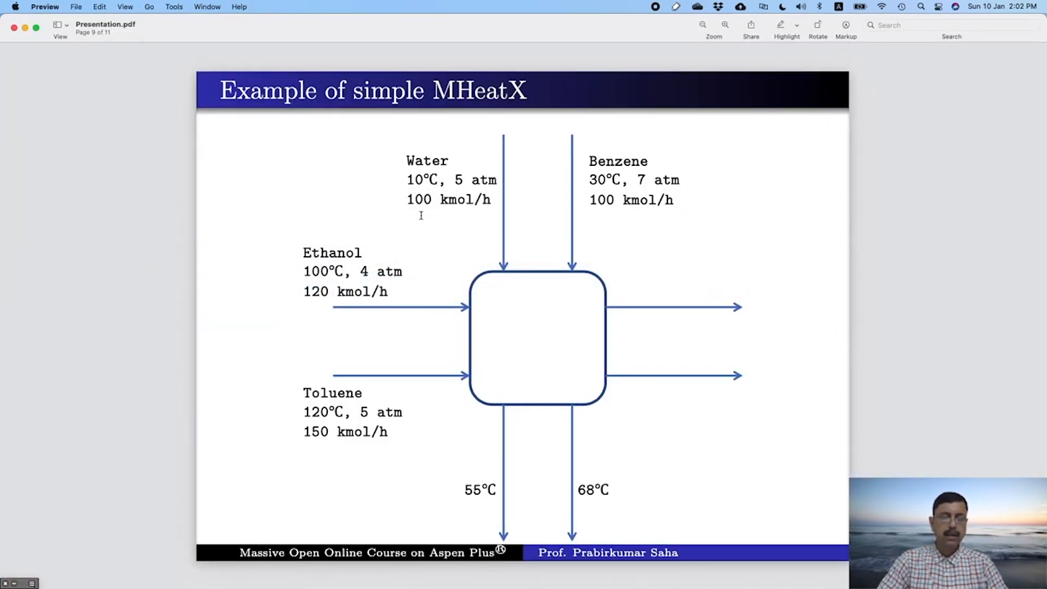
key("super+Tab")
left_click(239, 209)
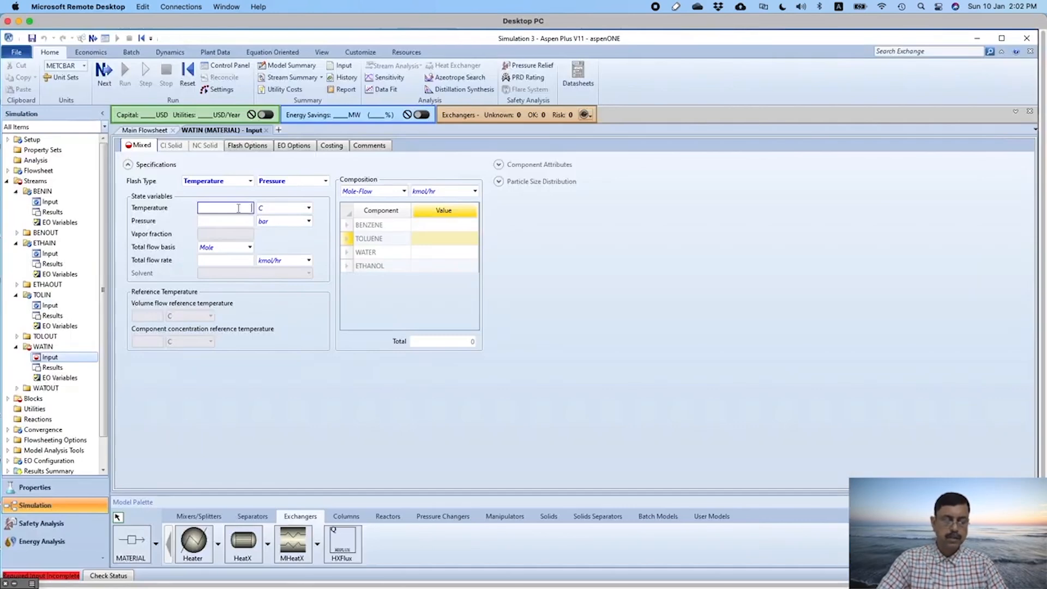
type("10")
left_click(241, 223)
type("5")
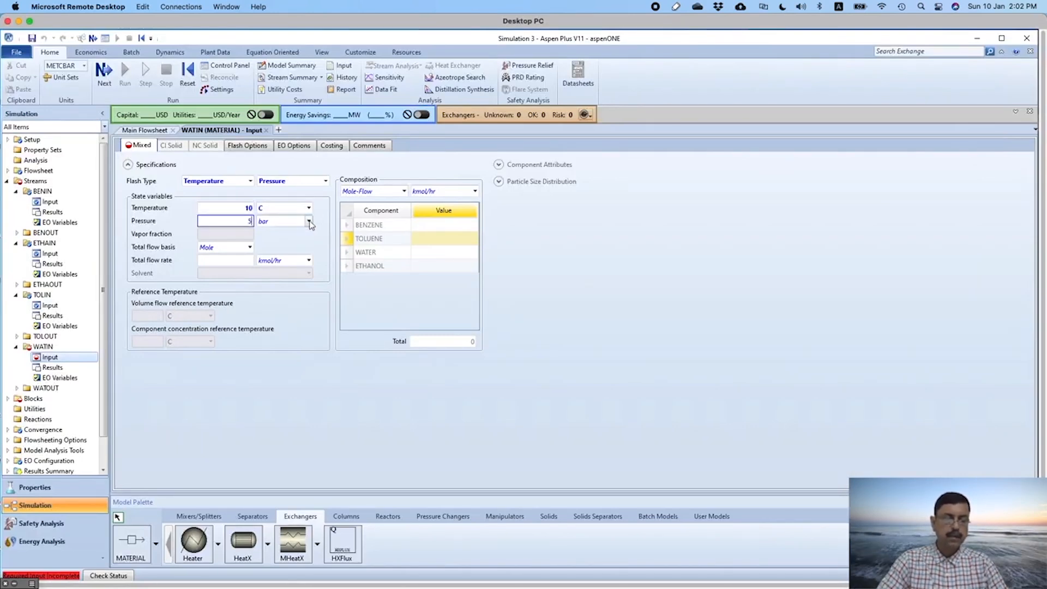
left_click(309, 221)
scroll(317, 247, "up", 2)
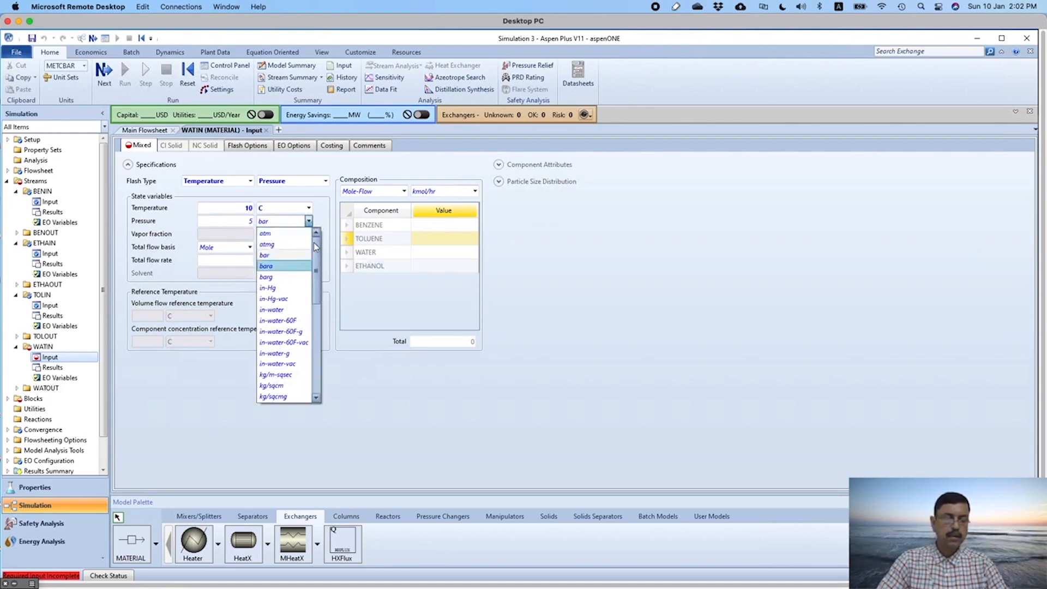
left_click(273, 238)
Step: Set the water mole flow of stream WATIN to 100 kmol/hr
left_click(445, 254)
type("100")
key("Return")
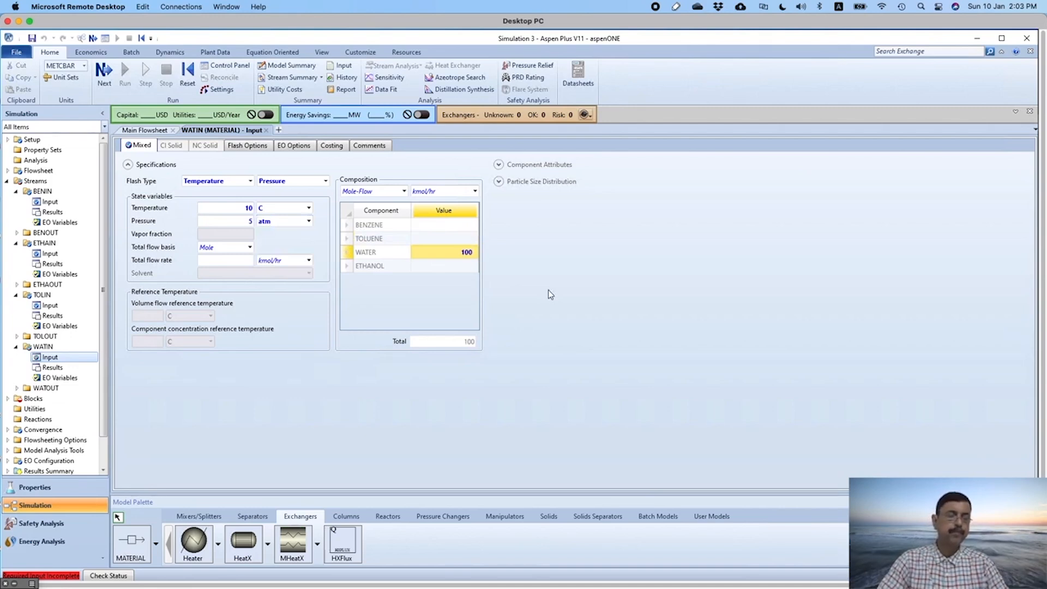
Step: Proceed to the MHeatX block B1's input and assign outlet ETHAOUT to inlet ETHAIN and outlet WATOUT to inlet WATIN
left_click(103, 72)
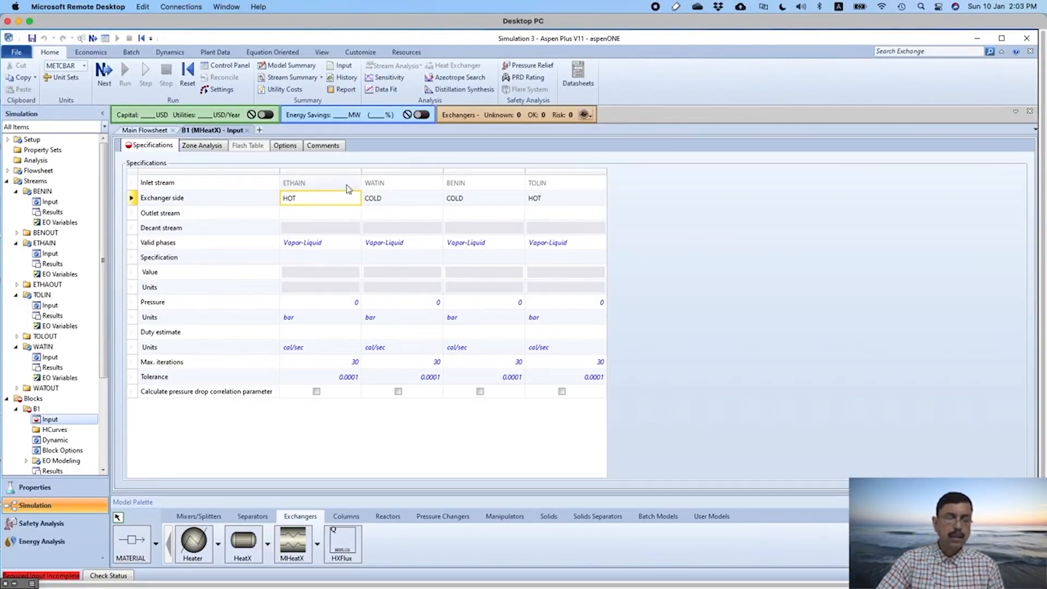
left_click(355, 213)
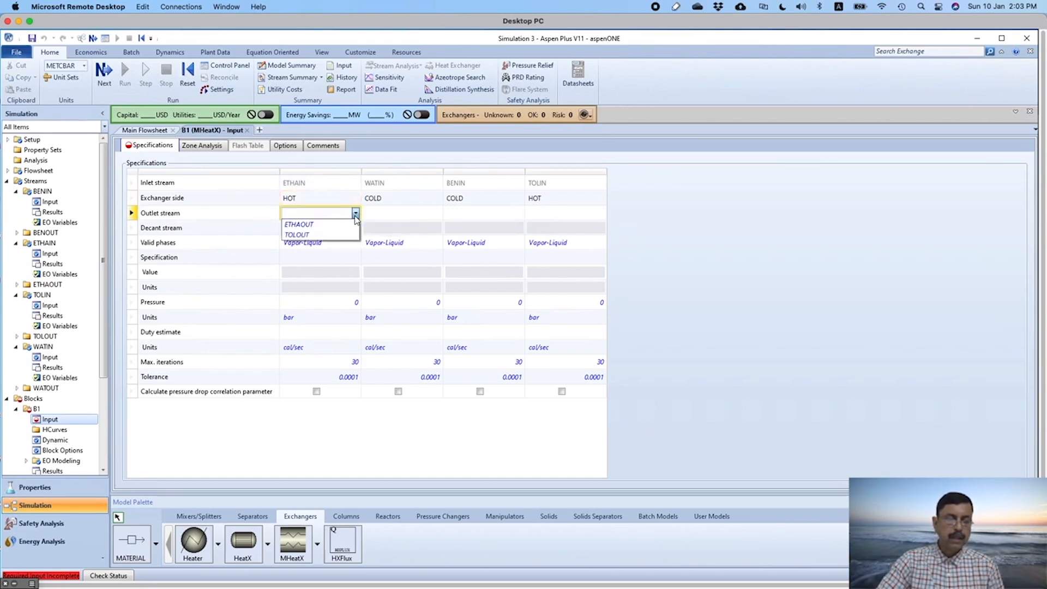
left_click(322, 225)
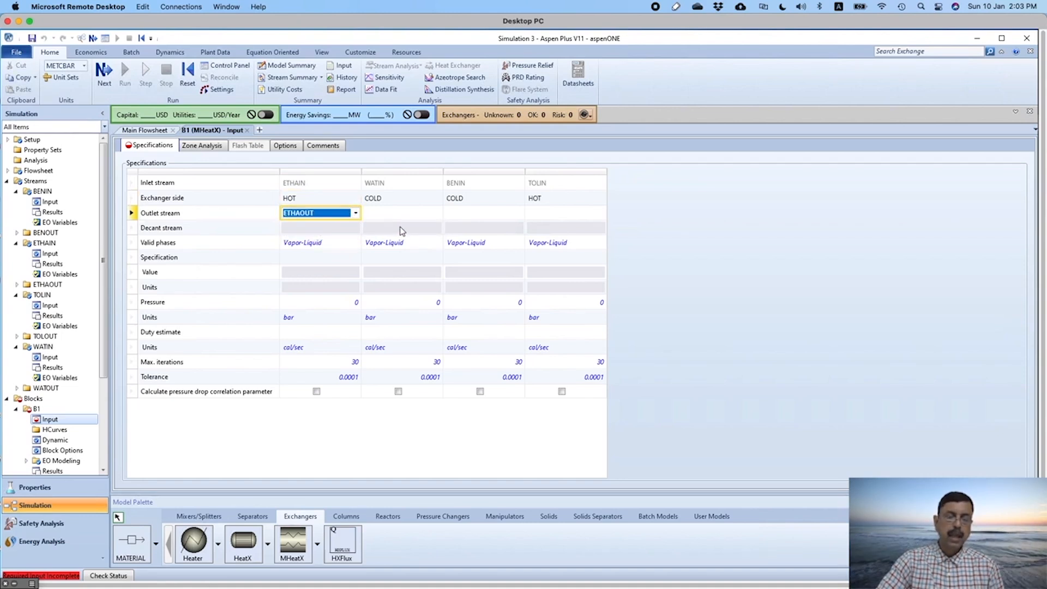
left_click(437, 214)
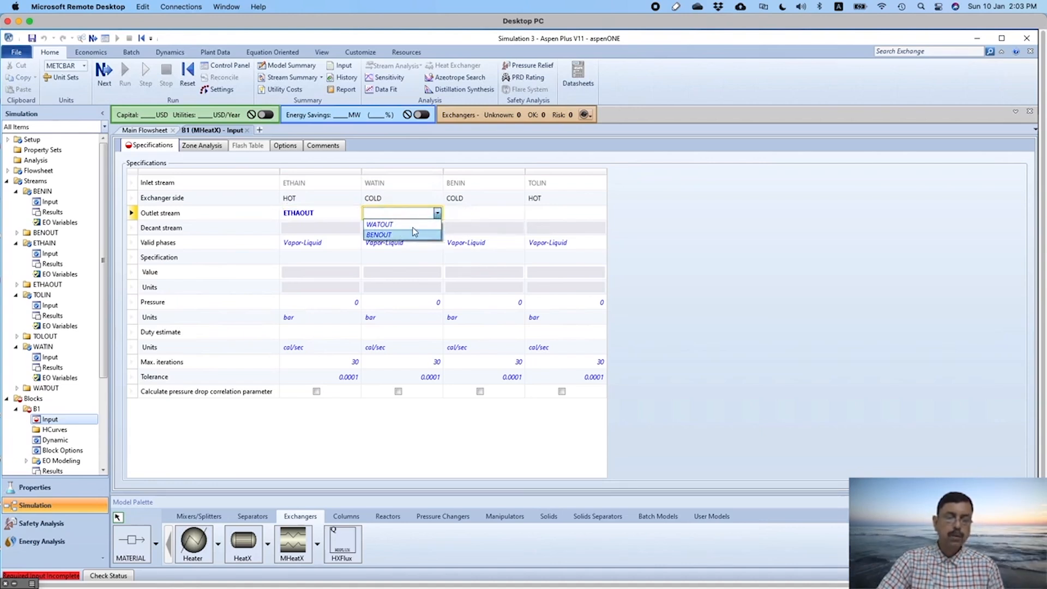
left_click(413, 225)
Step: Assign outlet stream BENOUT to inlet BENIN and outlet stream TOLOUT to inlet TOLIN in block B1
left_click(513, 212)
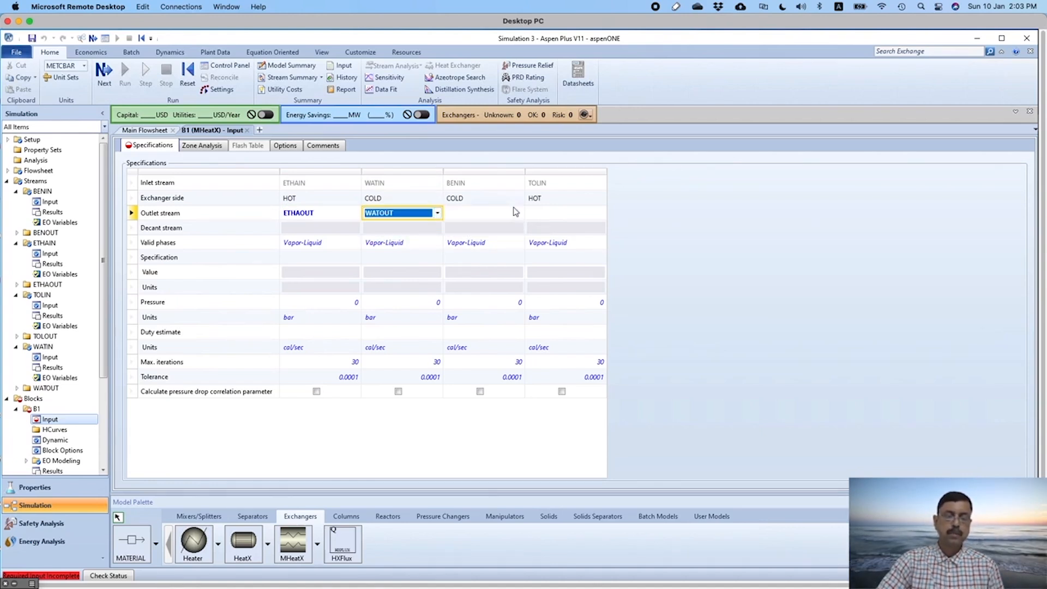
left_click(519, 213)
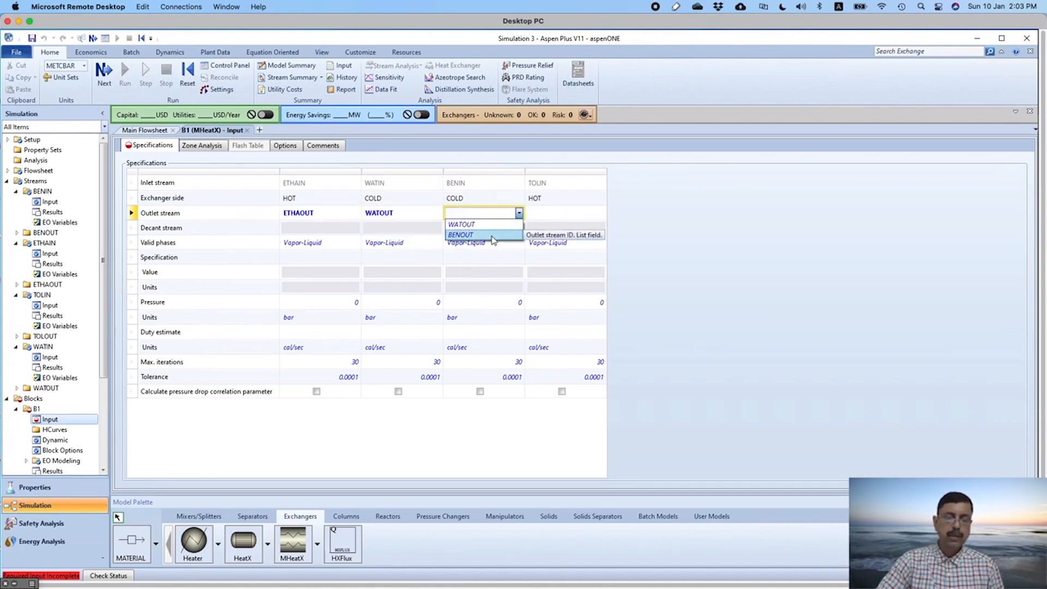
left_click(501, 235)
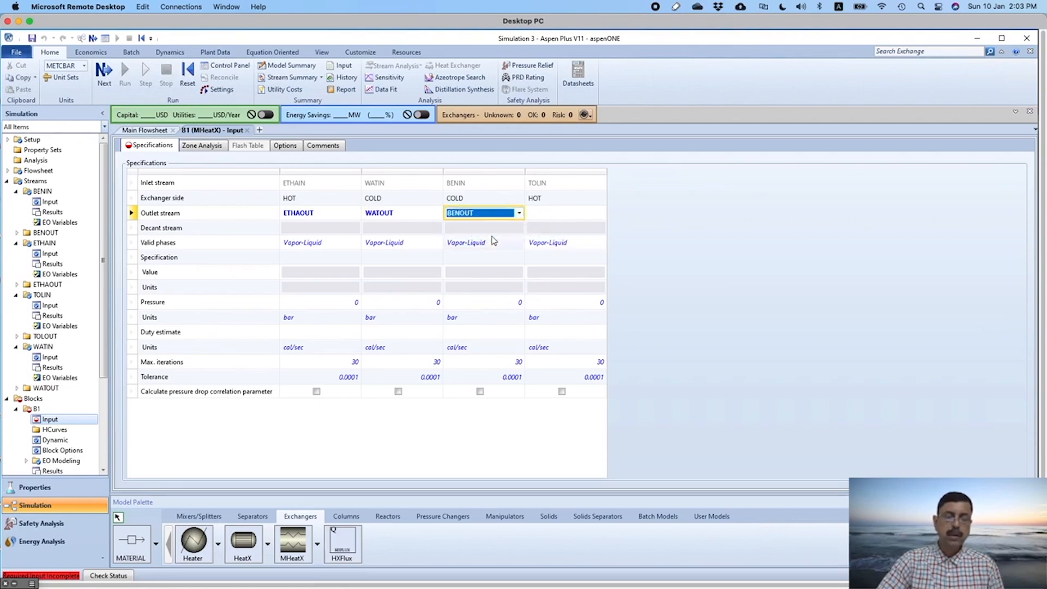
left_click(600, 213)
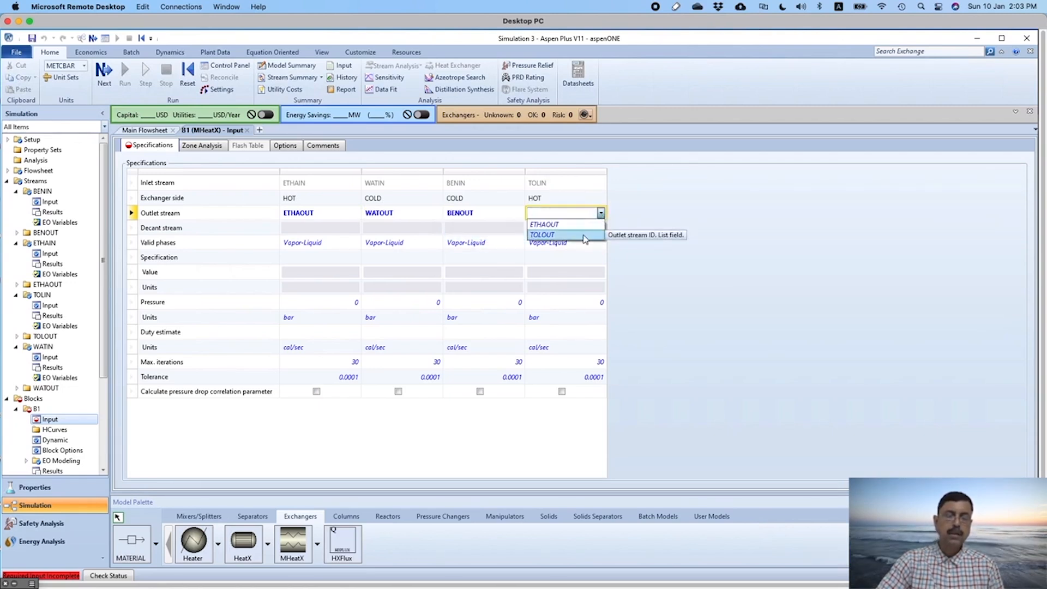
left_click(584, 235)
left_click(662, 250)
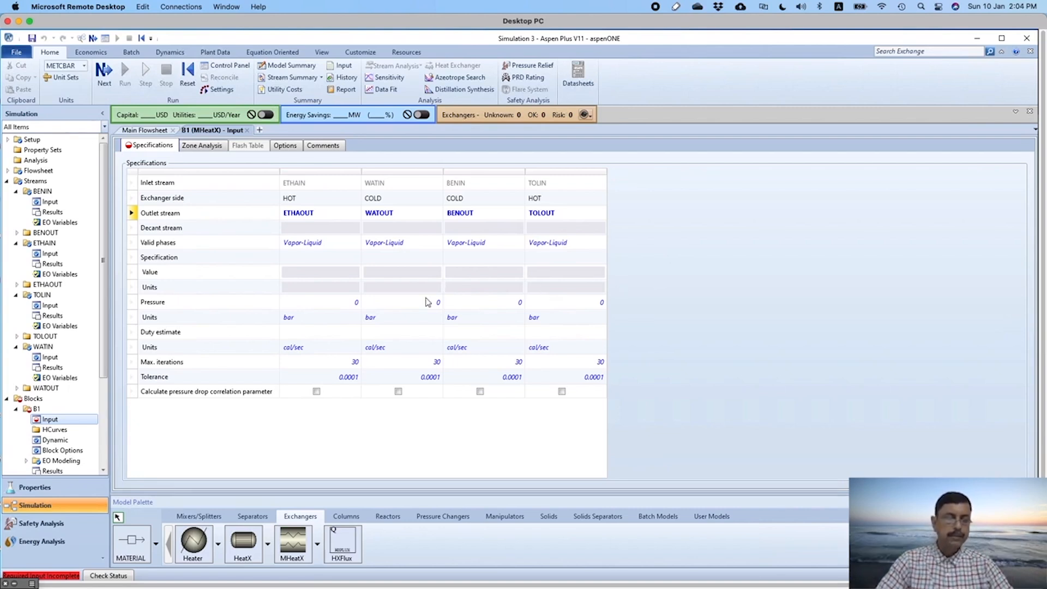
Step: Following the example slide, choose Temperature as the outlet specification for WATIN in block B1 and set its value to 55 C
left_click(287, 259)
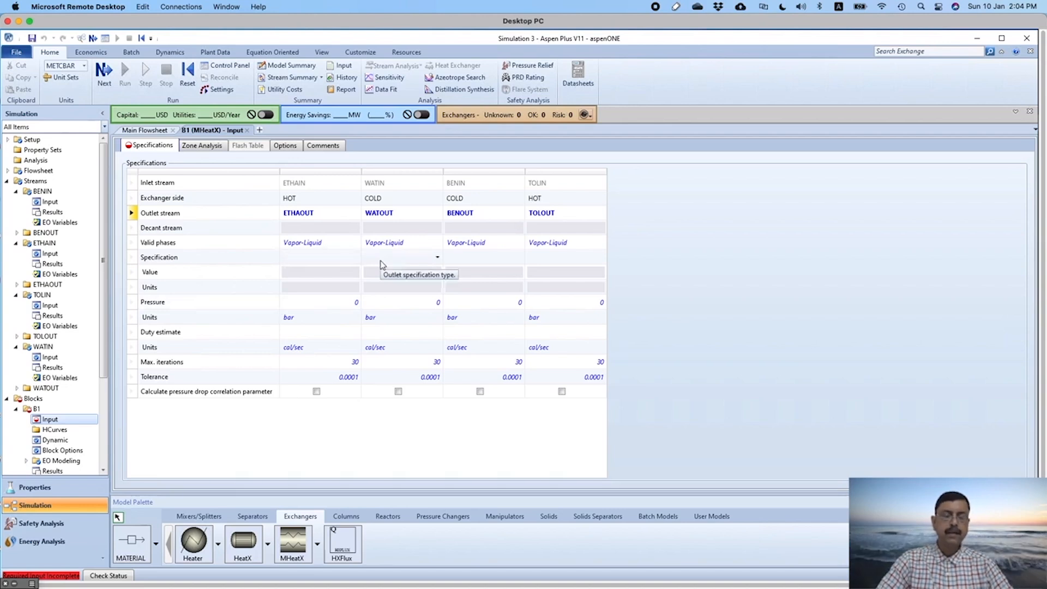
left_click(438, 258)
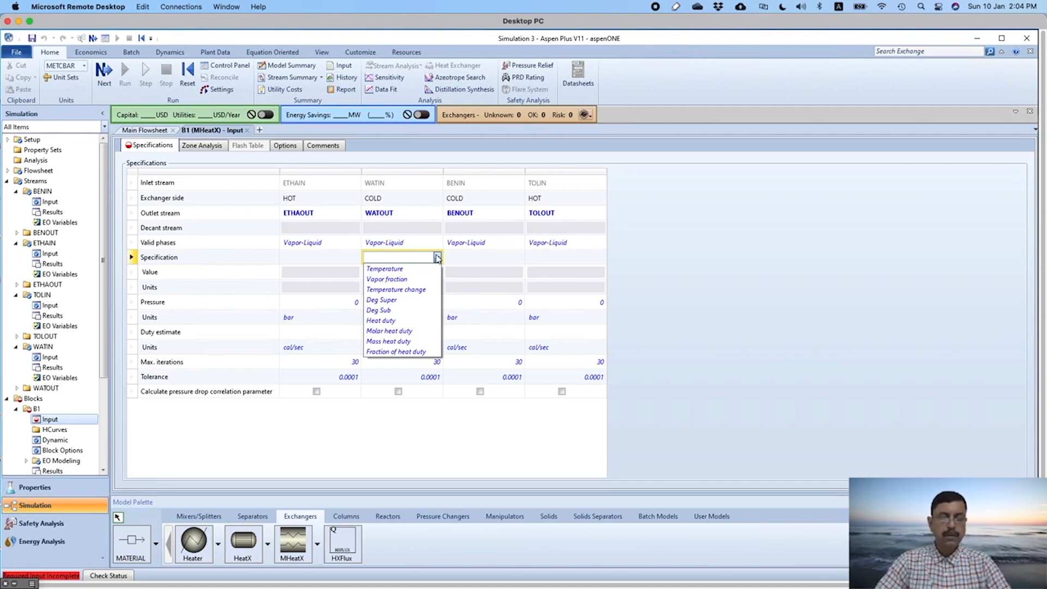
left_click(686, 249)
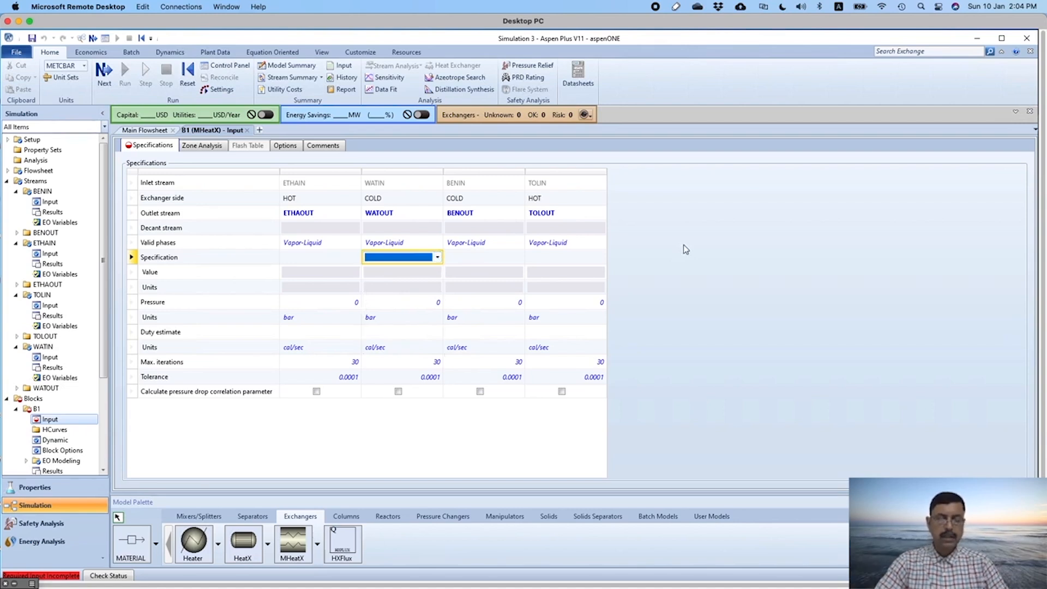
key("super+Tab")
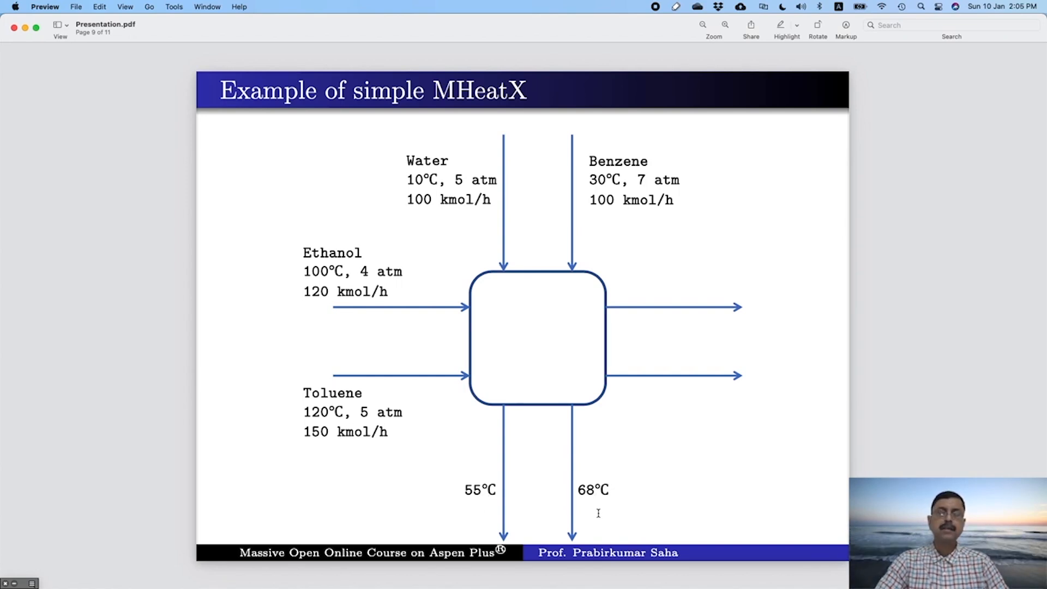
key("super+Tab")
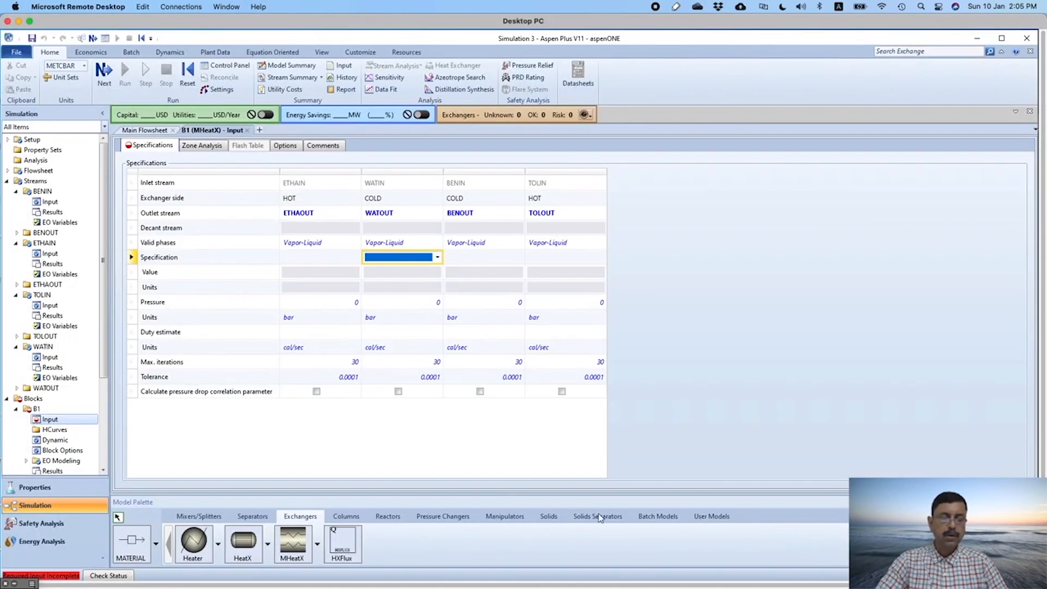
left_click(437, 257)
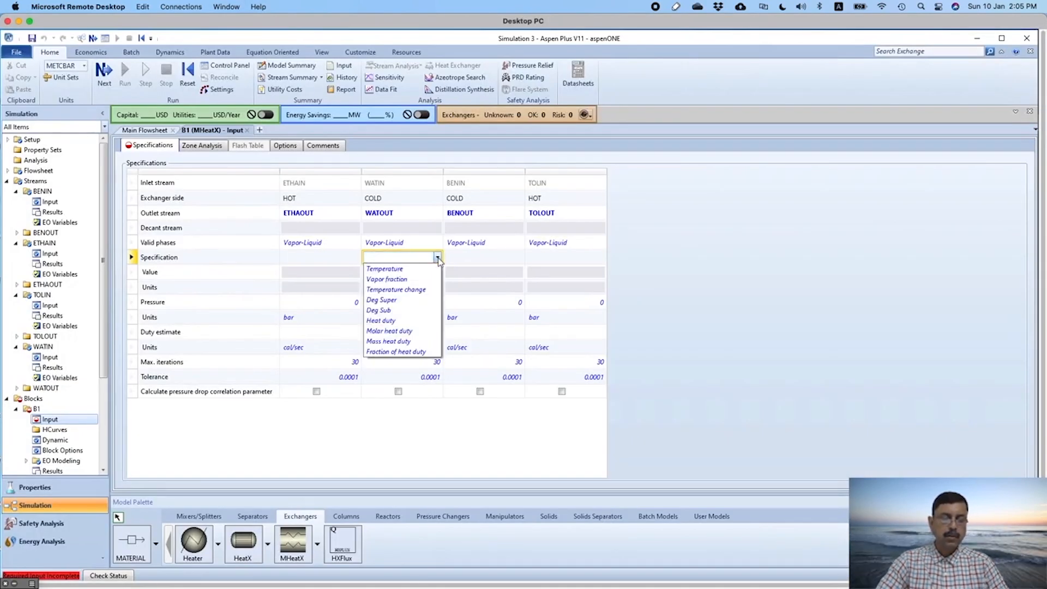
left_click(421, 273)
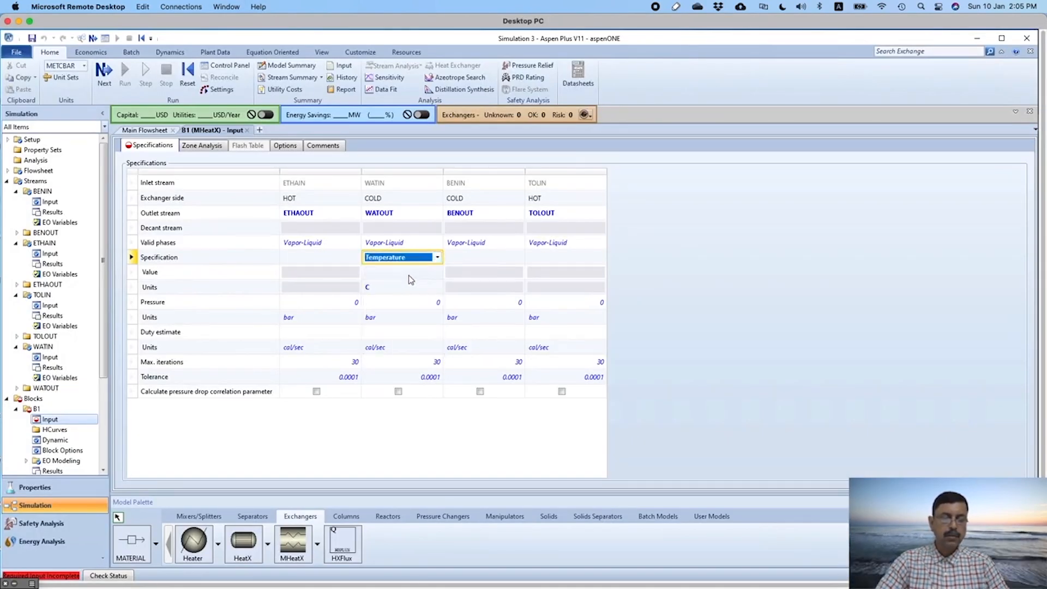
left_click(412, 274)
type("55")
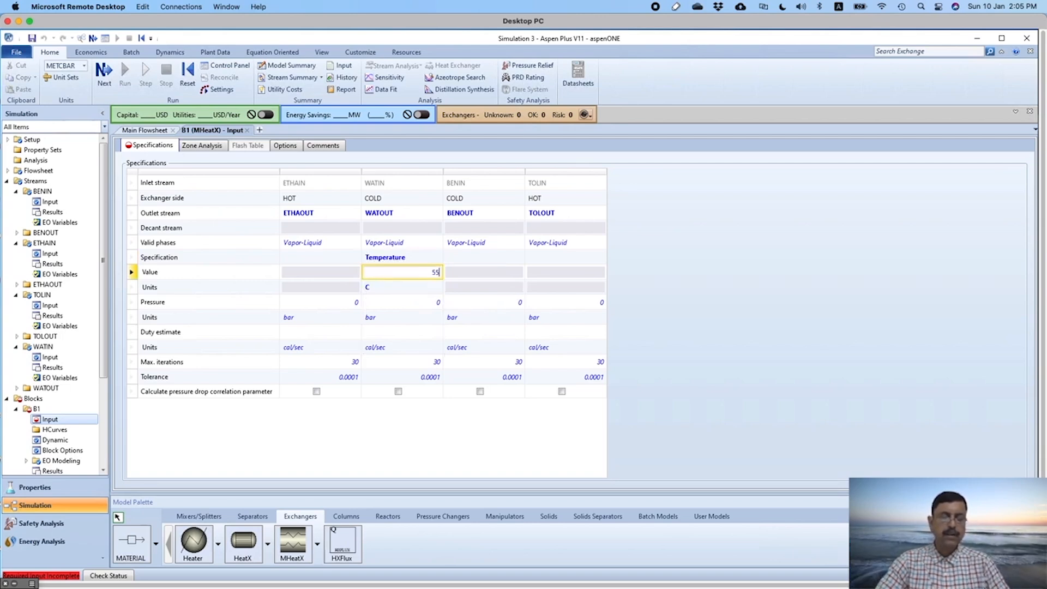
Step: Choose Temperature as the outlet specification for inlet BENIN in block B1 and set its value to 68 C
left_click(626, 299)
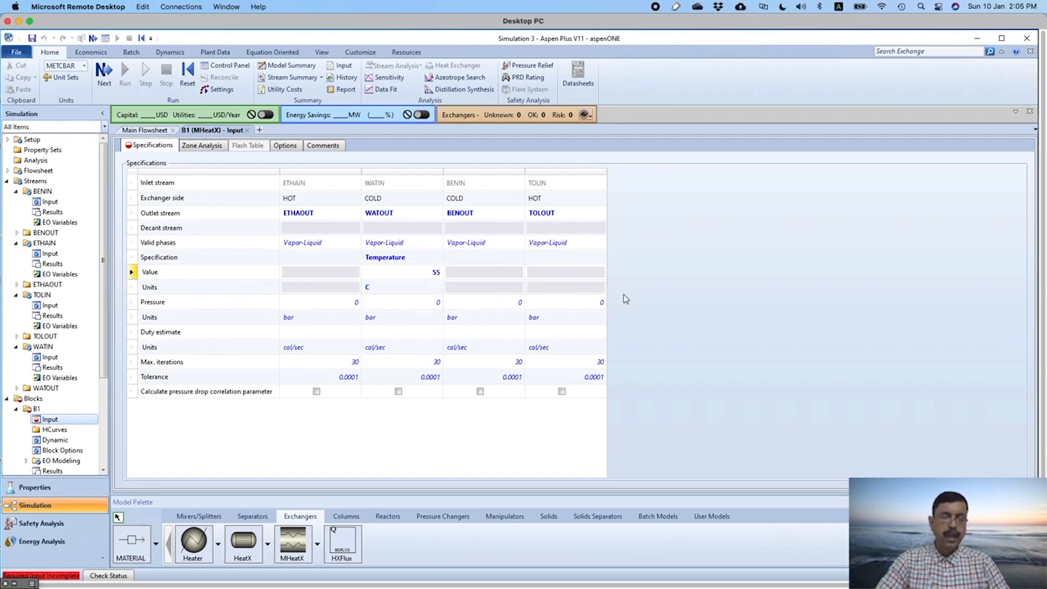
left_click(520, 257)
left_click(519, 257)
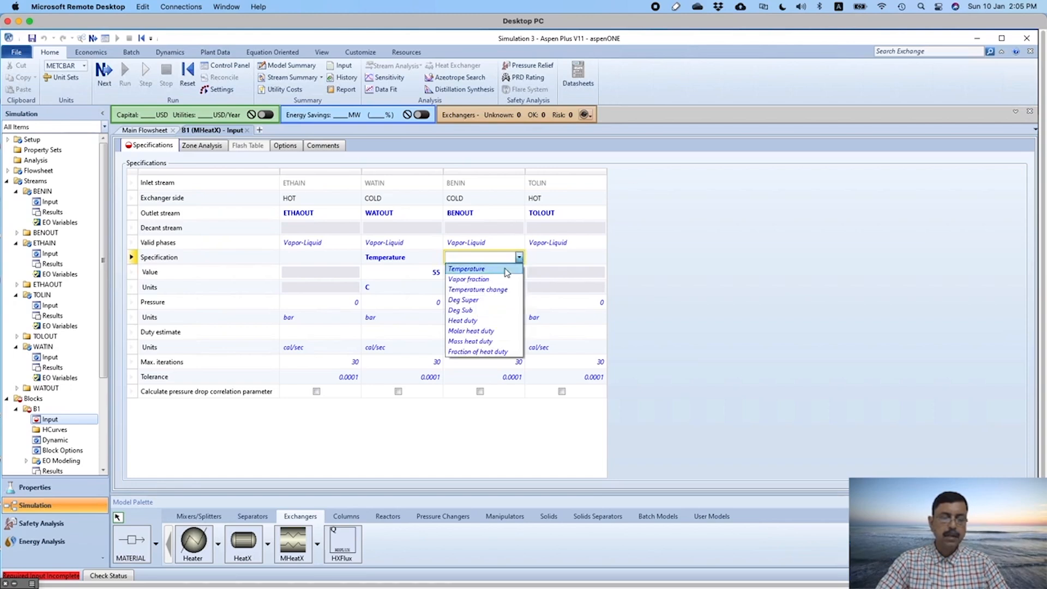
left_click(510, 269)
left_click(503, 274)
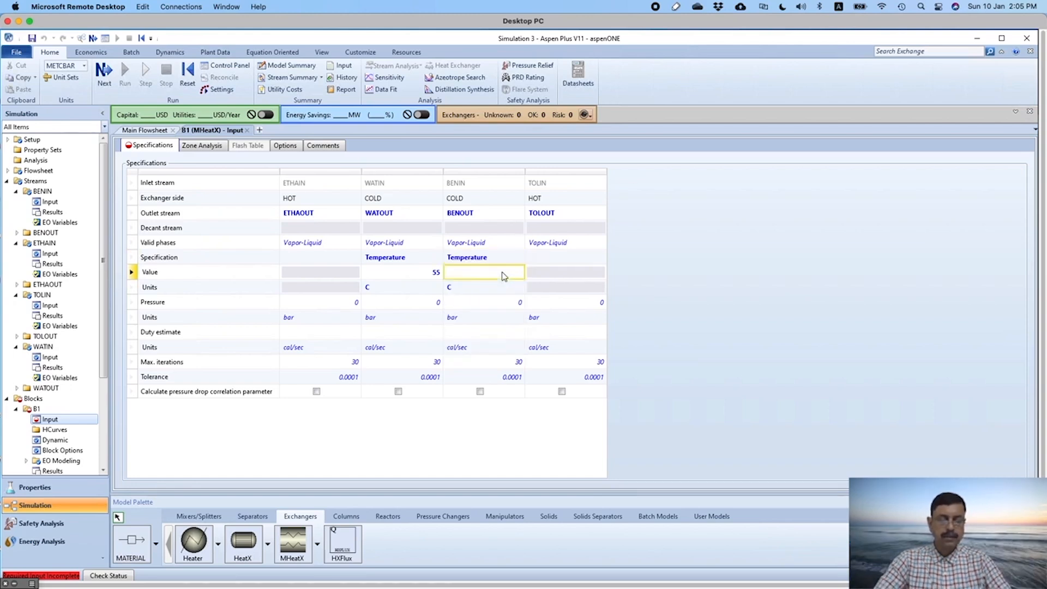
type("68")
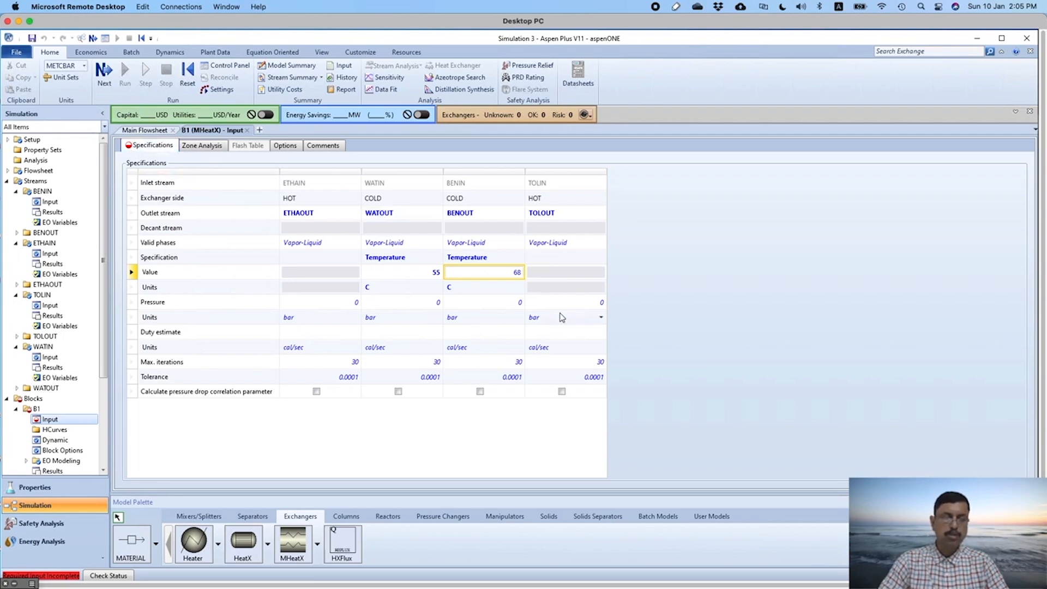
key("Return")
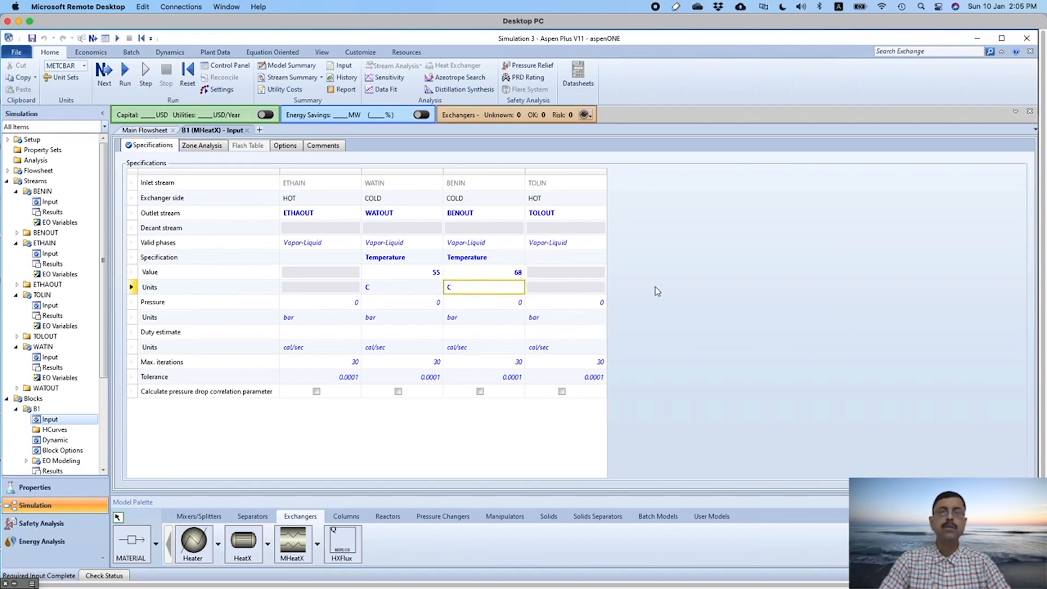
Step: Run the simulation and open the stream results of block B1
left_click(126, 77)
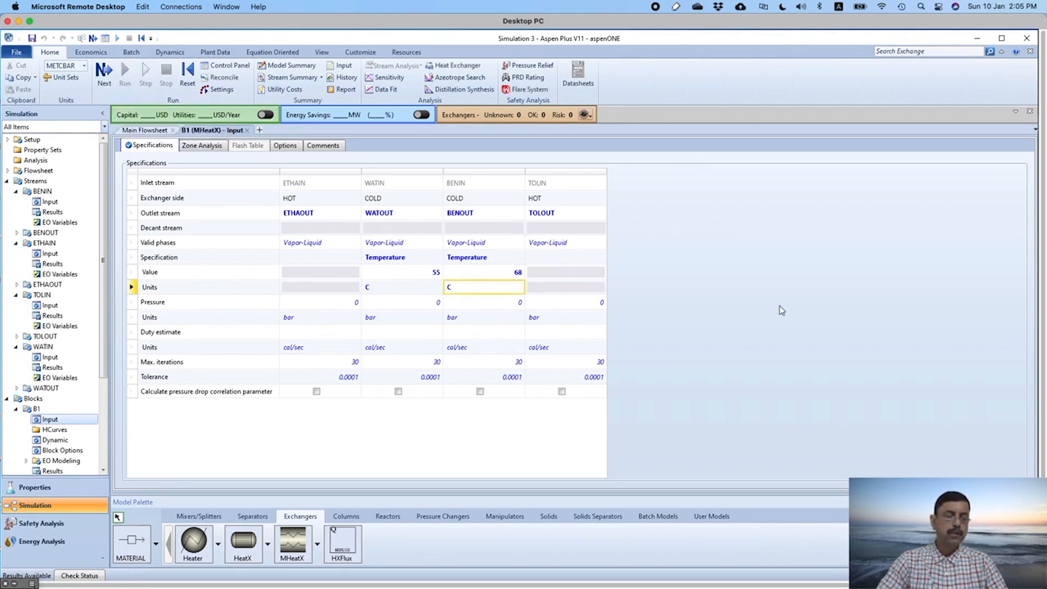
left_click_drag(107, 358, 99, 425)
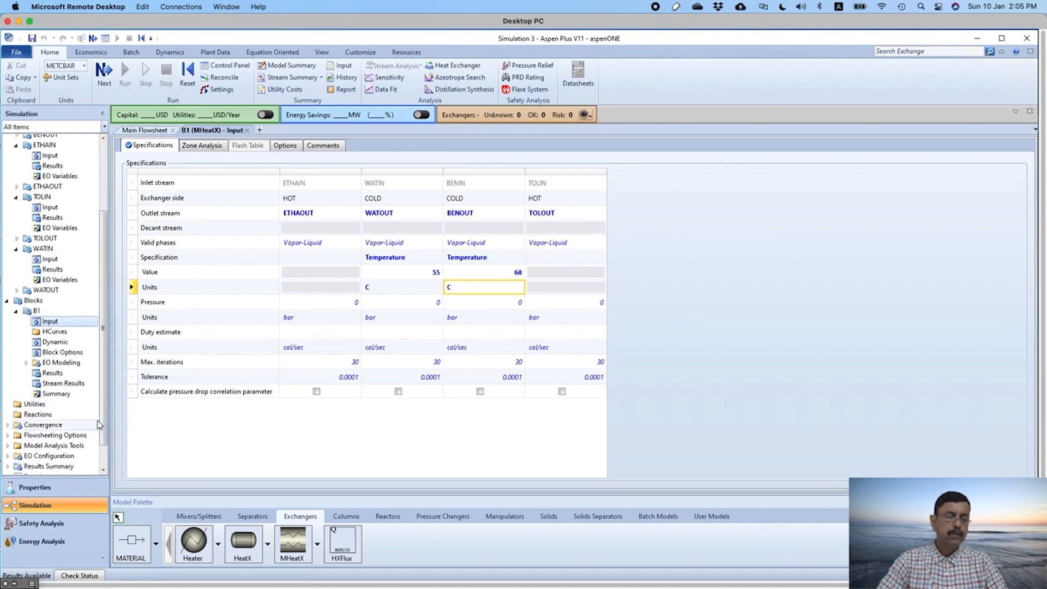
left_click(64, 384)
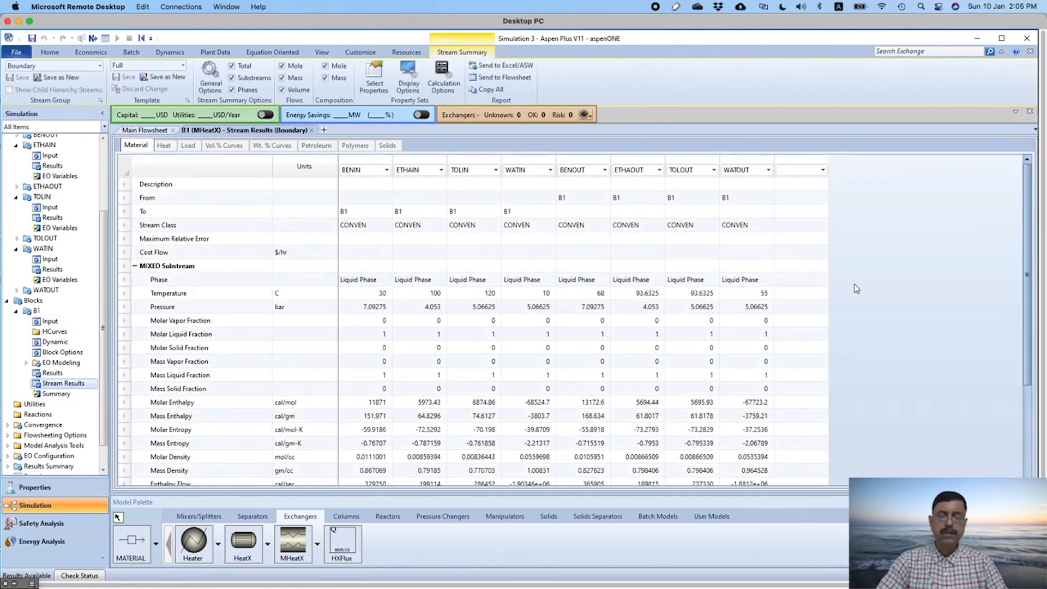
Step: Compare the inlet and outlet temperatures of the hot streams, ETHAIN with ETHAOUT and TOLIN with TOLOUT
left_click_drag(1027, 239, 1026, 281)
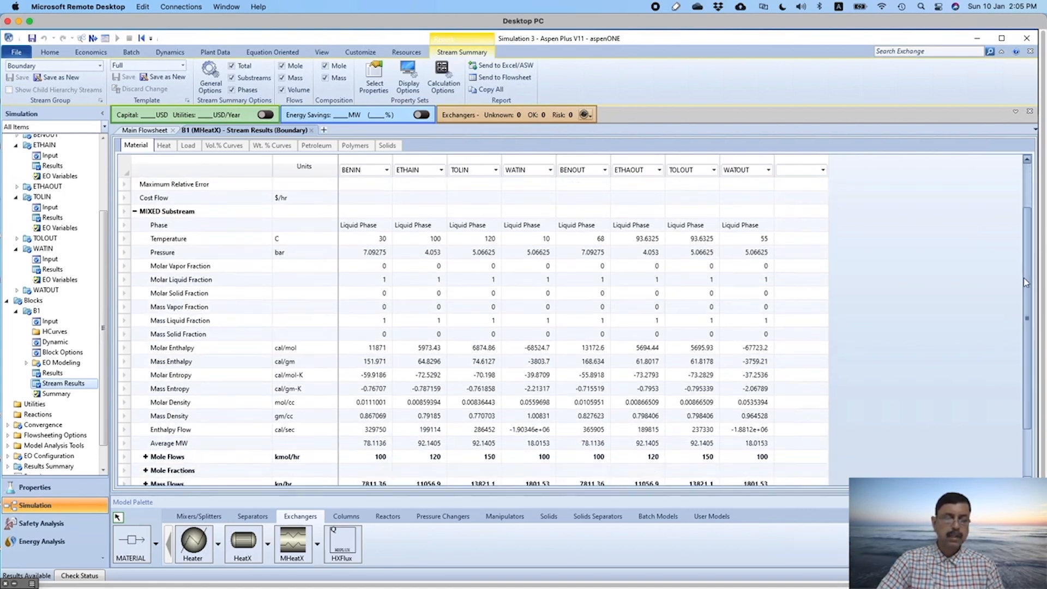
left_click(438, 243)
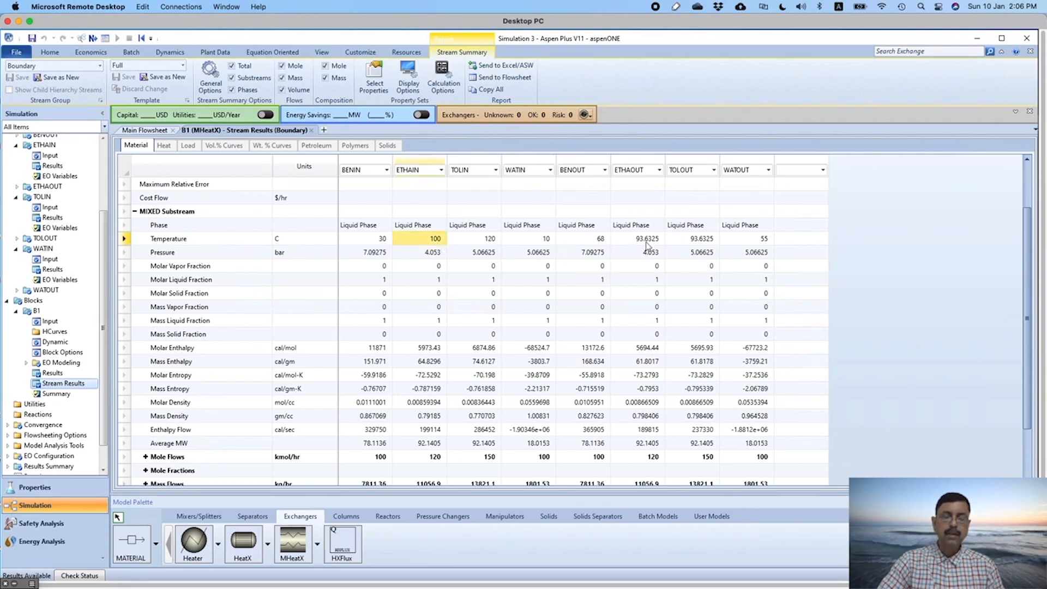
left_click(647, 243)
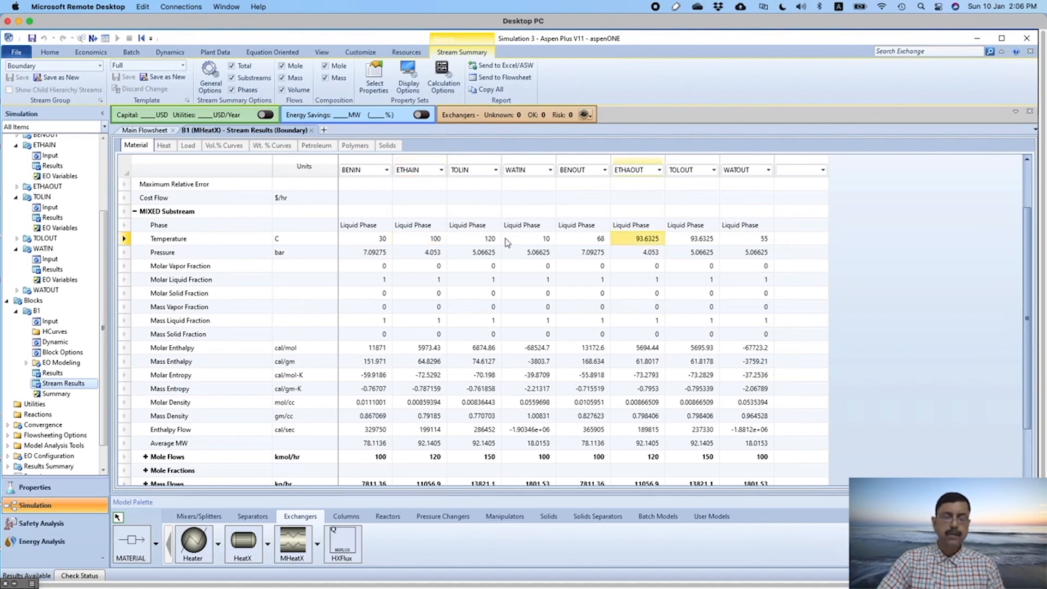
left_click(491, 242)
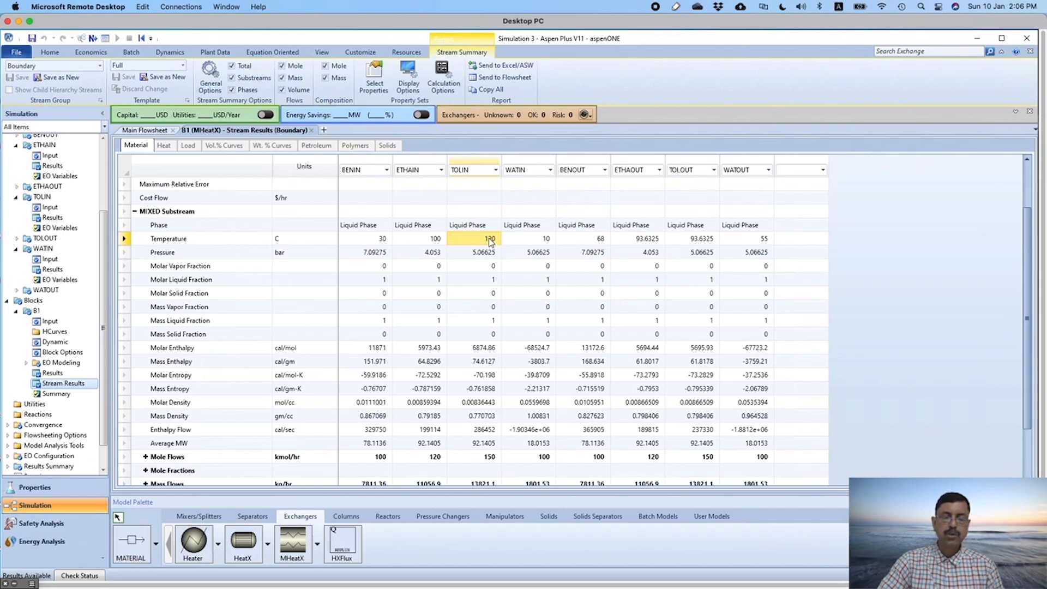
left_click(698, 242)
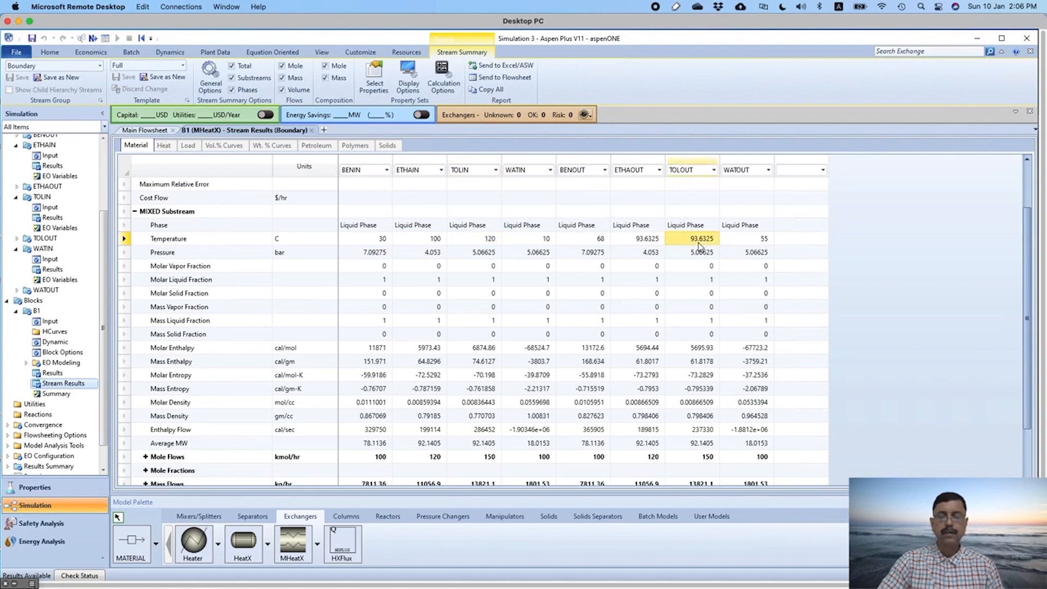
Step: Switch to the example slide in Preview and circle the 55°C cold outlet temperature on the MHeatX diagram
key("super+Tab")
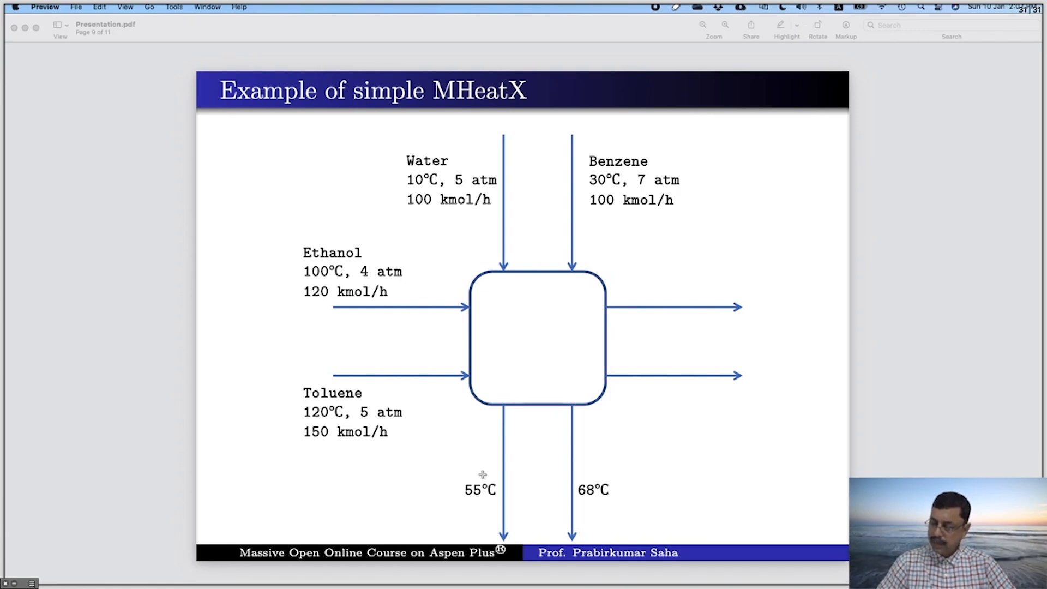
mouse_move(490, 468)
left_mouse_down()
mouse_move(446, 498)
mouse_move(491, 467)
left_mouse_up()
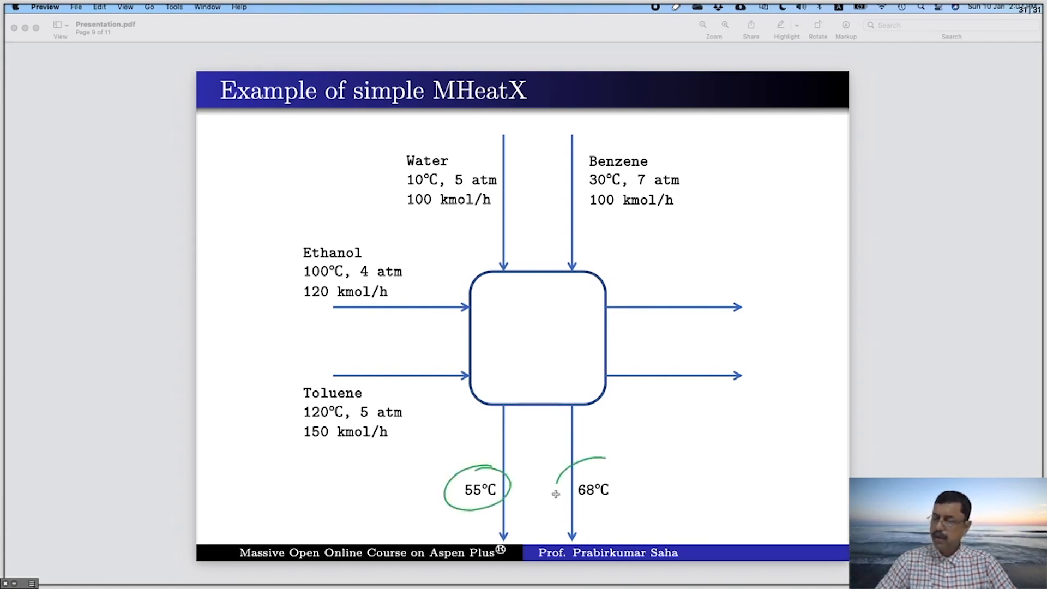